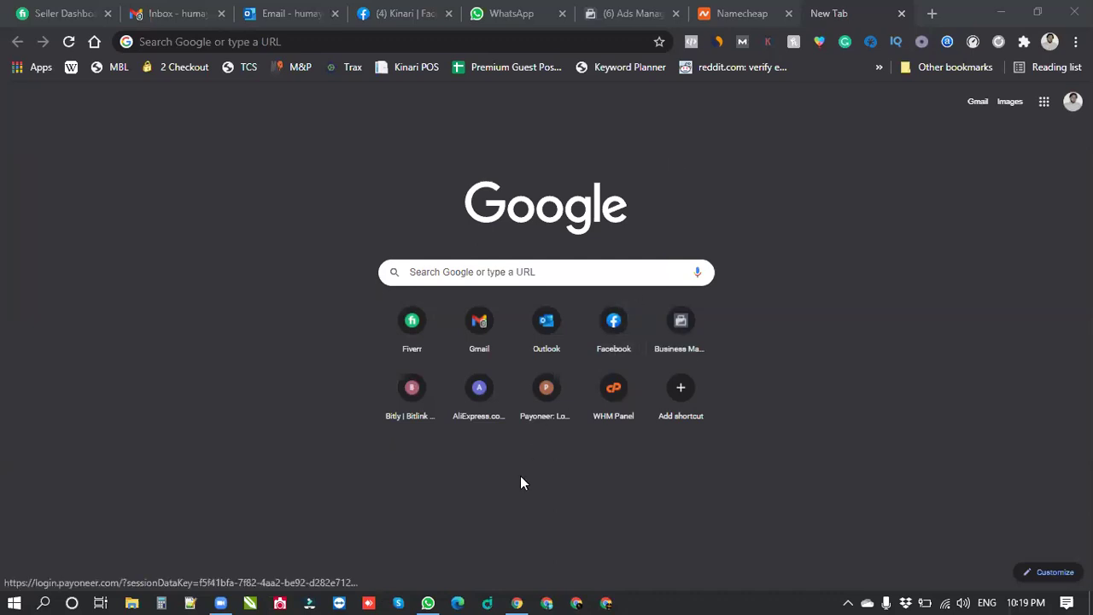
Copy the requested domain name from the client's WhatsApp chat and switch back to Chrome
mouse_move(428, 603)
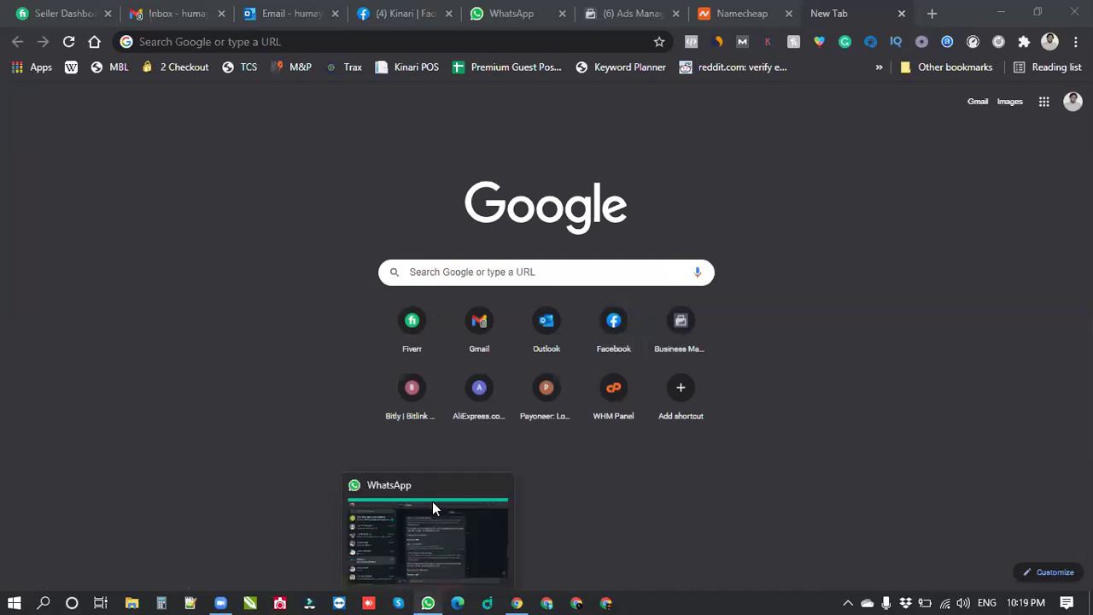
click(432, 509)
click(244, 203)
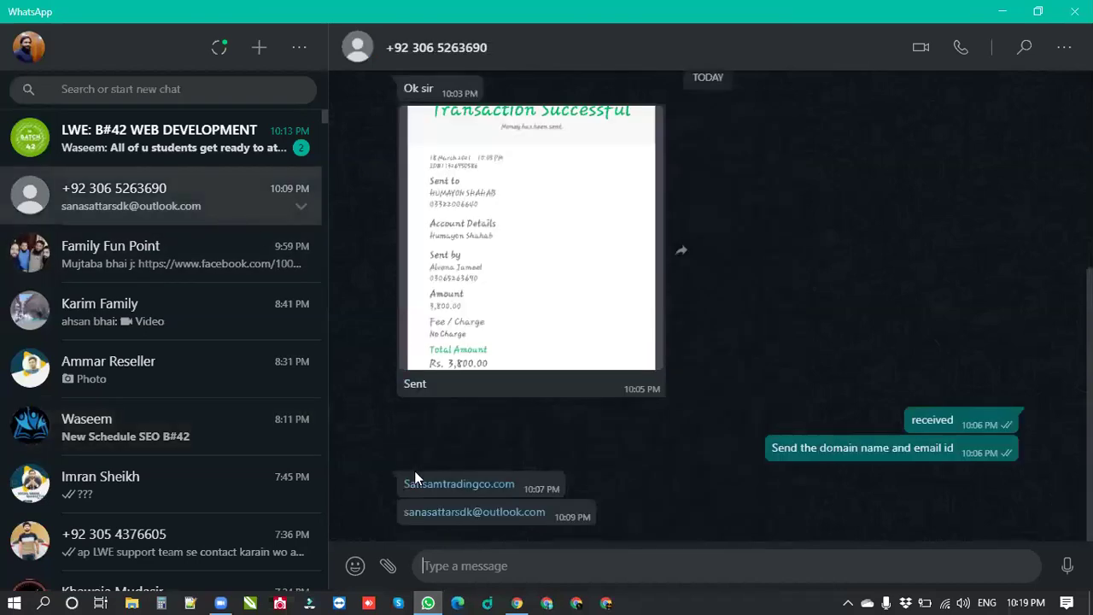
right_click(453, 488)
click(462, 502)
click(517, 602)
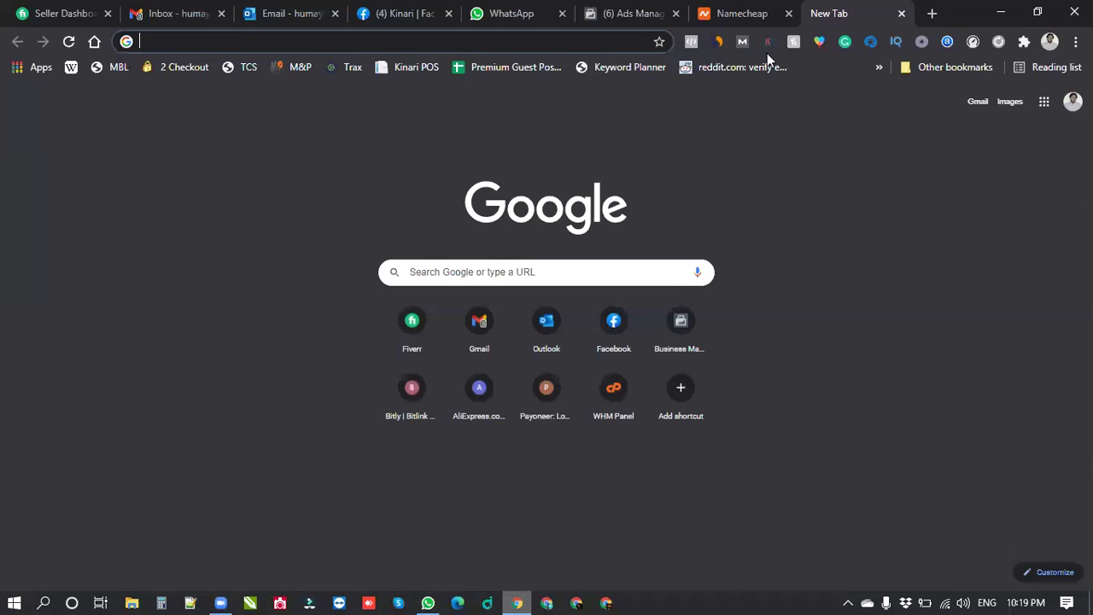
click(734, 13)
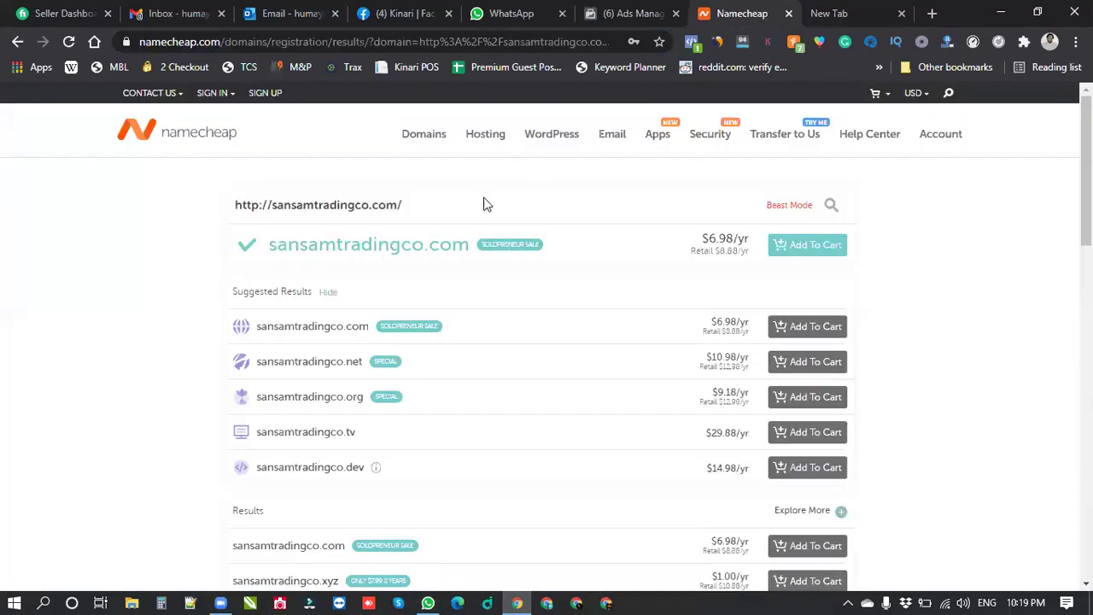
double_click(443, 202)
click(443, 202)
right_click(442, 205)
click(503, 281)
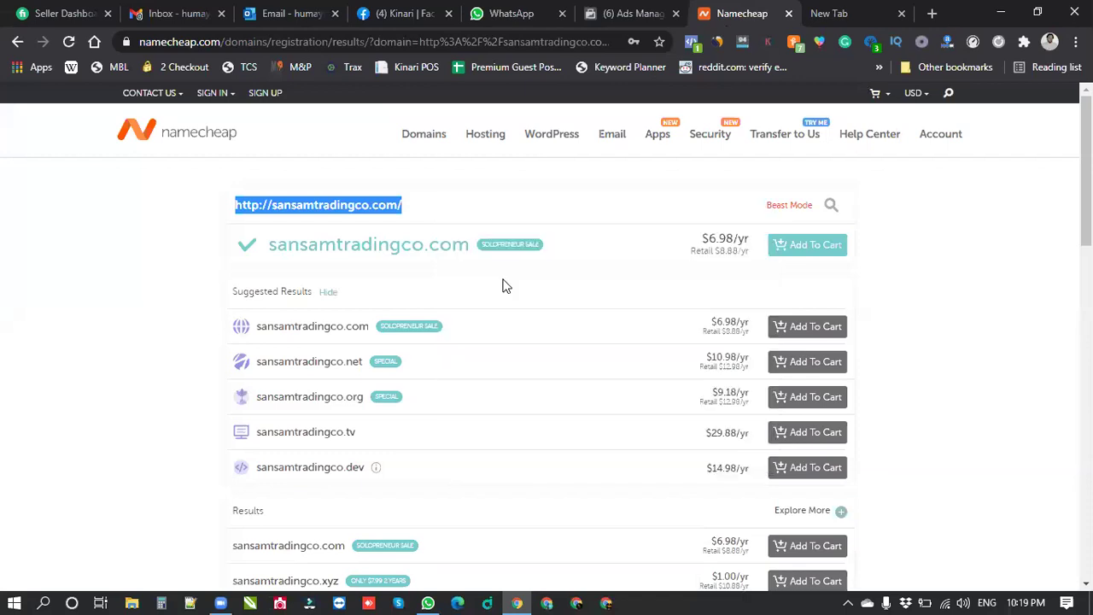
Add sansamtradingco.com to the cart, proceed to checkout and confirm the one-year registration order
click(795, 254)
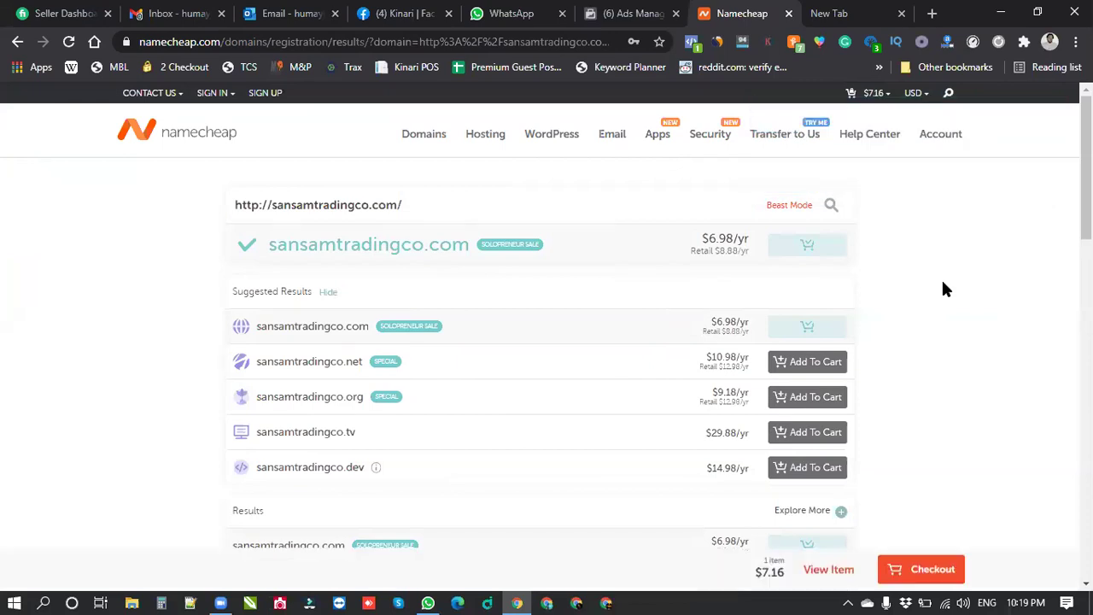
click(929, 572)
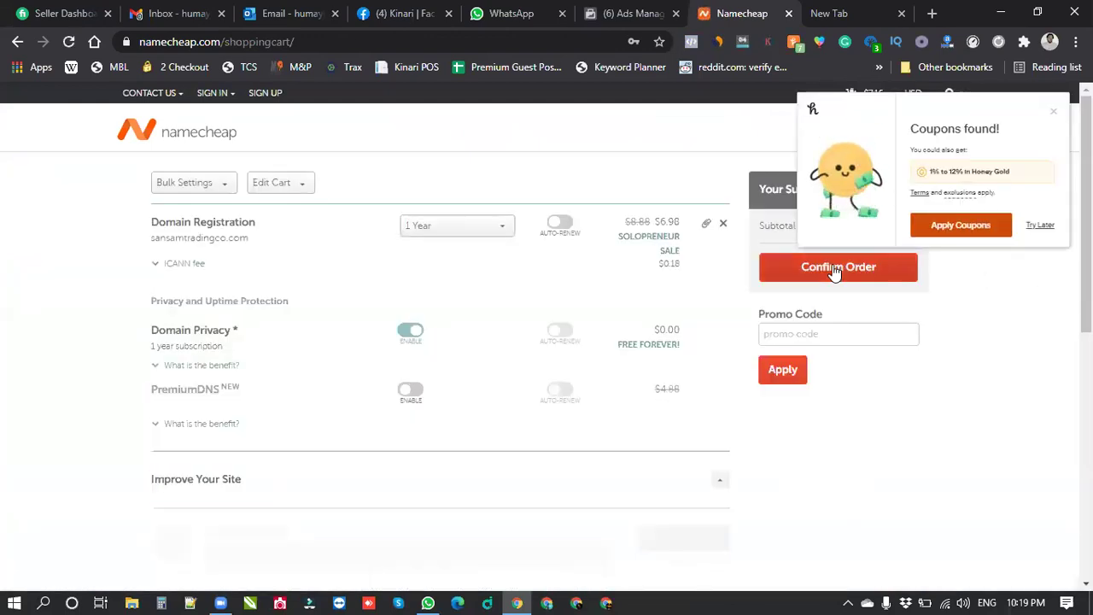
click(834, 270)
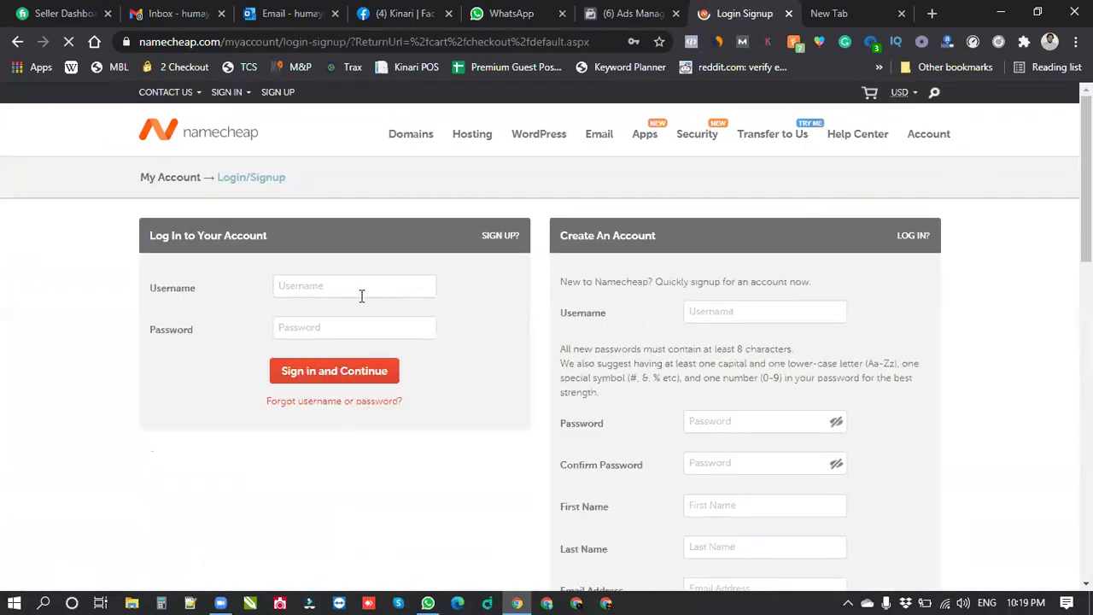
Sign in to the Namecheap account with the saved username and password to continue the checkout
click(324, 287)
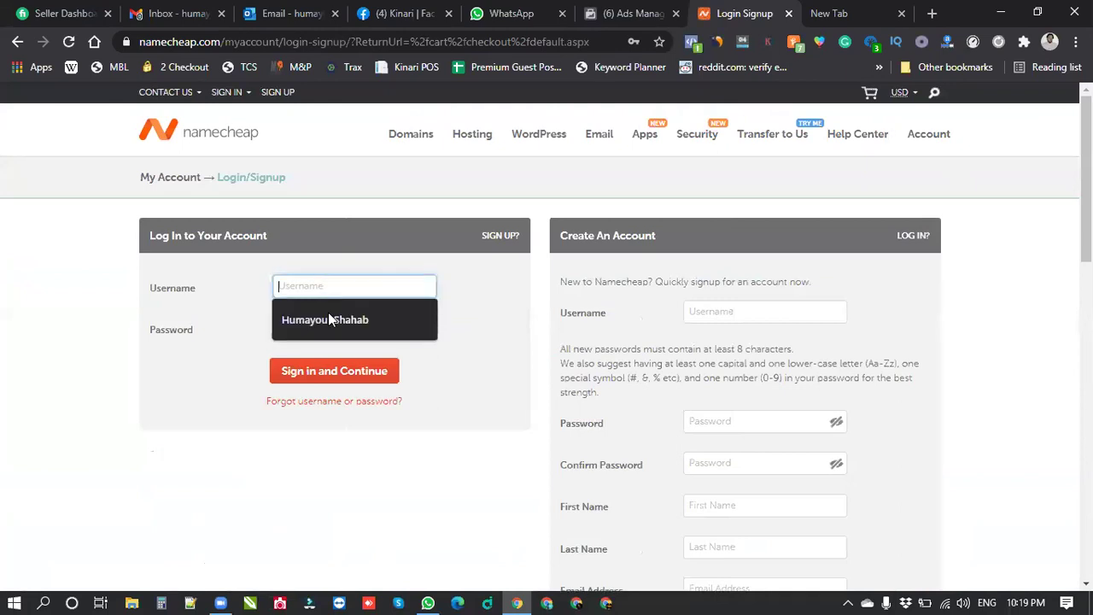
click(332, 331)
click(336, 330)
click(367, 366)
click(341, 378)
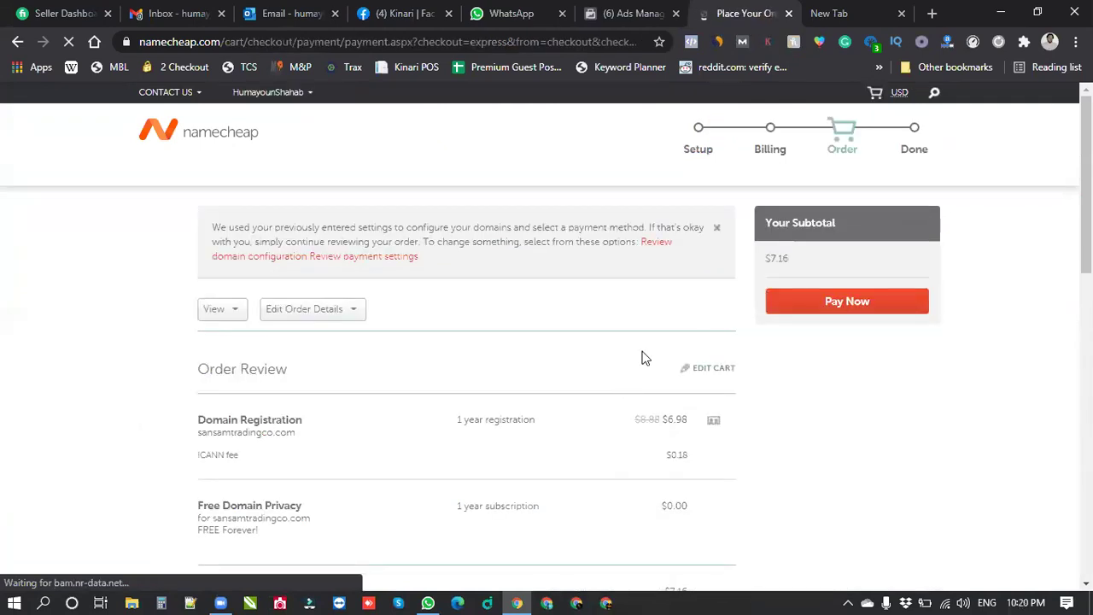
Review the order, dismiss the rewards offer and pay for the sansamtradingco.com registration
scroll(553, 315, down, 2)
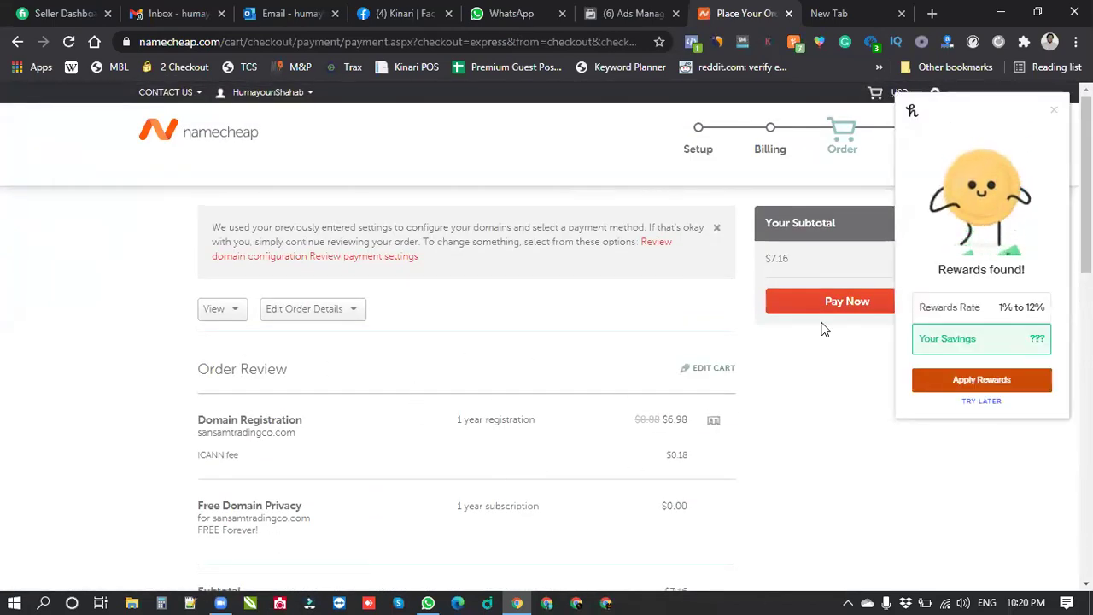
click(1054, 115)
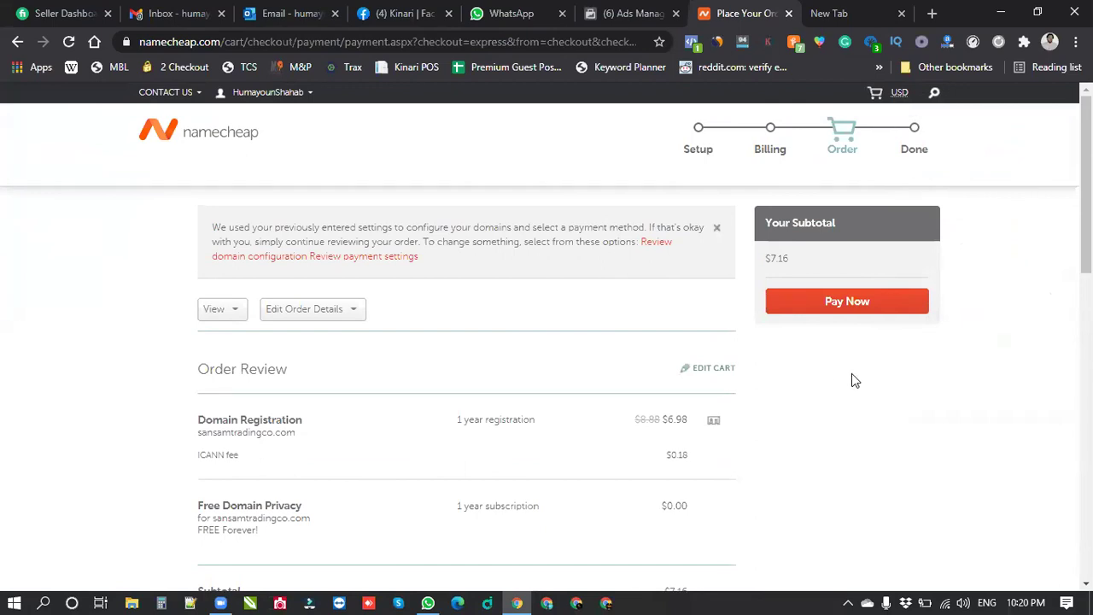
click(845, 309)
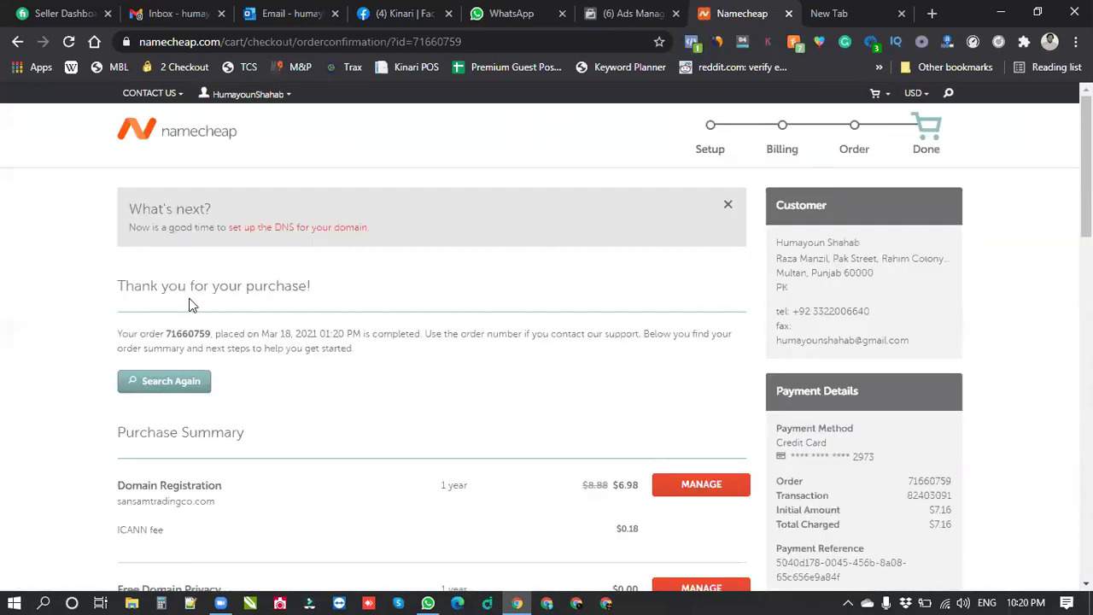
Read the order confirmation and check the sansamtradingco.com entry on the Namecheap account dashboard
drag(171, 333, 261, 334)
drag(536, 361, 535, 359)
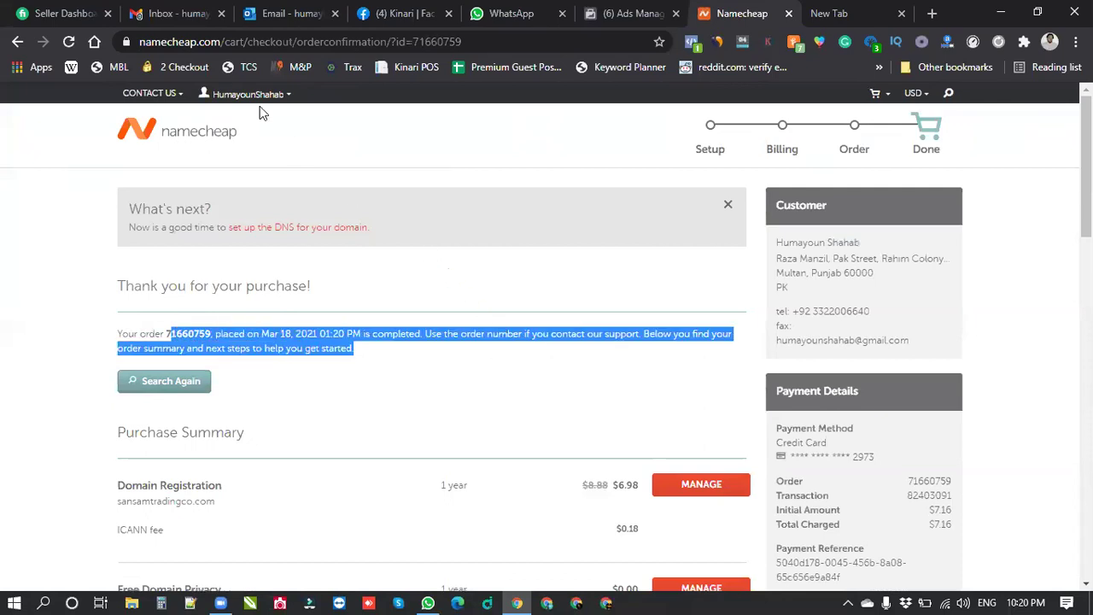
mouse_move(260, 96)
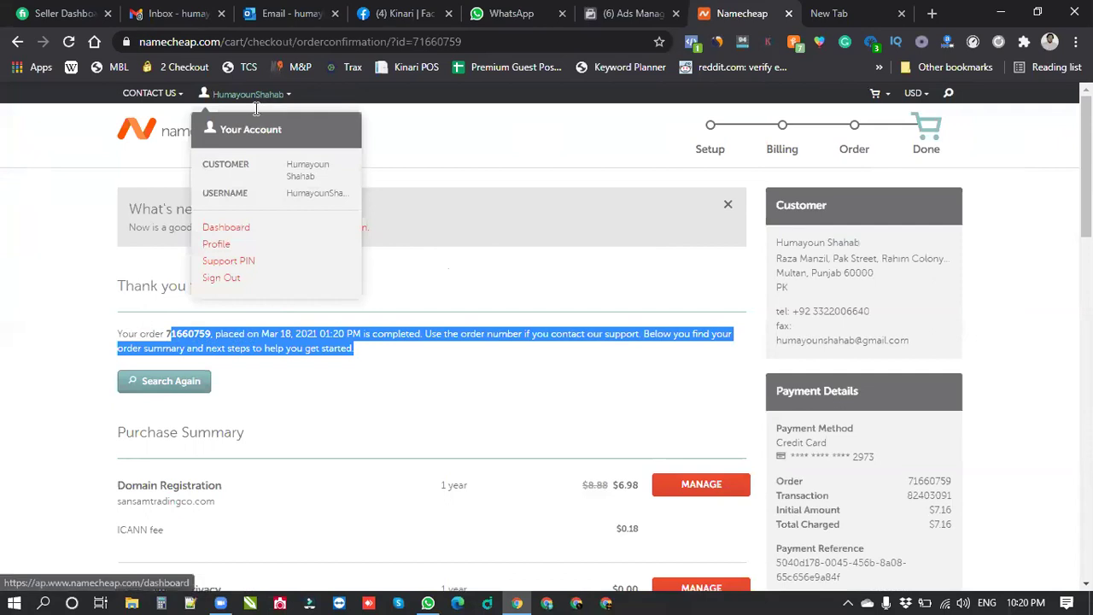
click(232, 227)
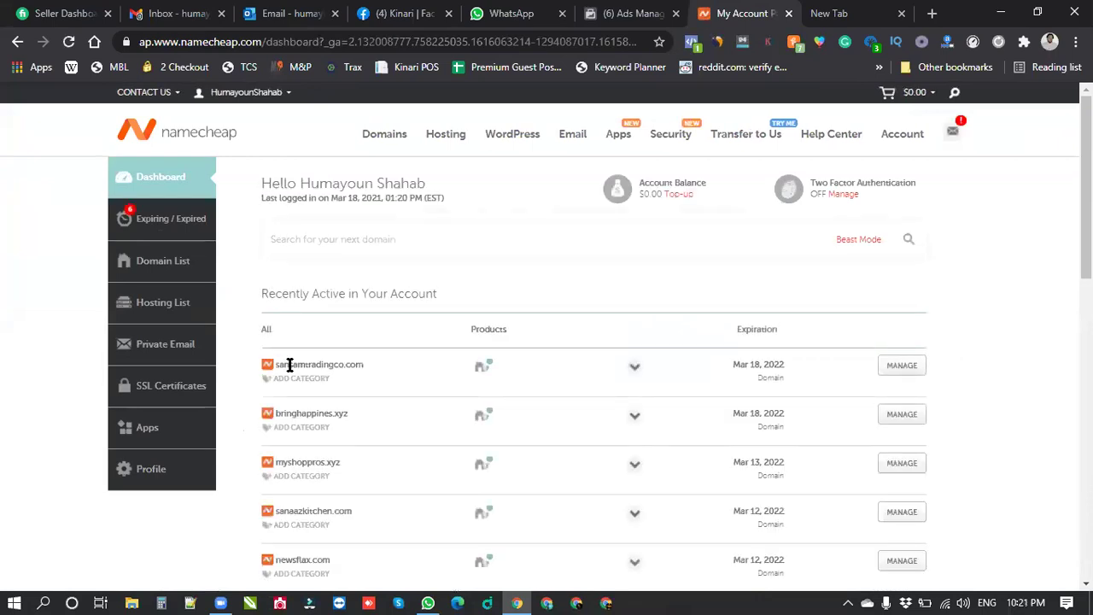
drag(276, 365, 372, 370)
click(456, 382)
Search Google for "shared hosting for wordpress" in the empty browser tab
click(852, 15)
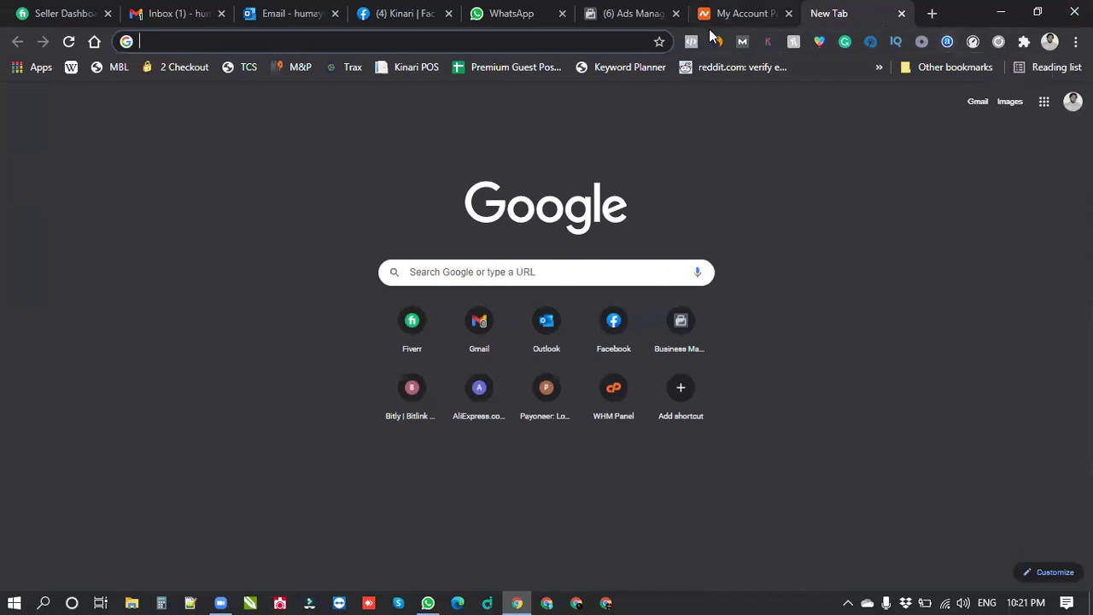
click(619, 41)
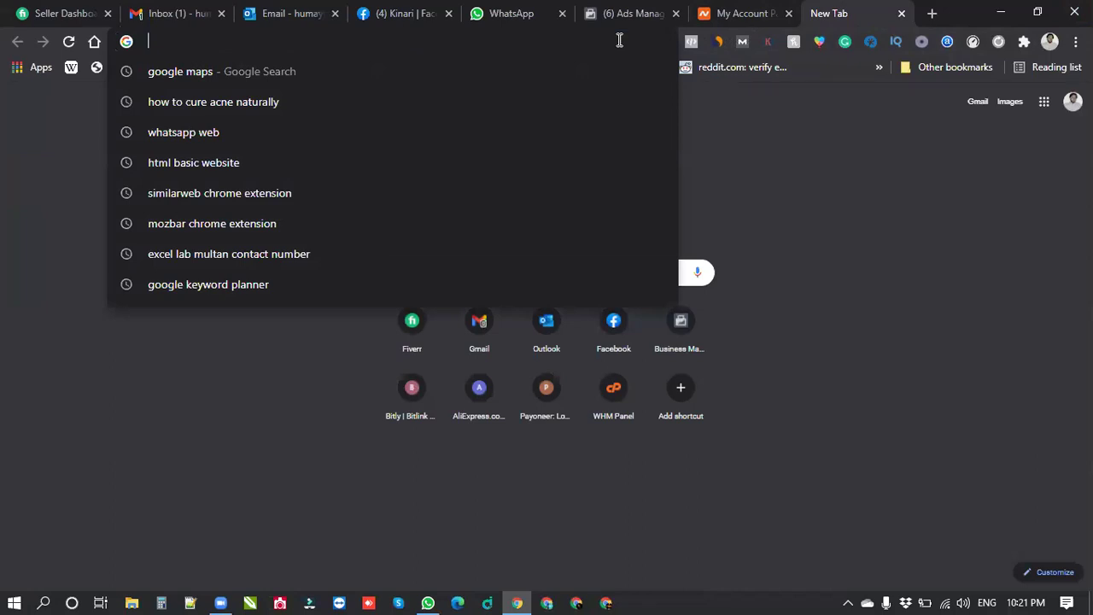
text(shared hosting for )
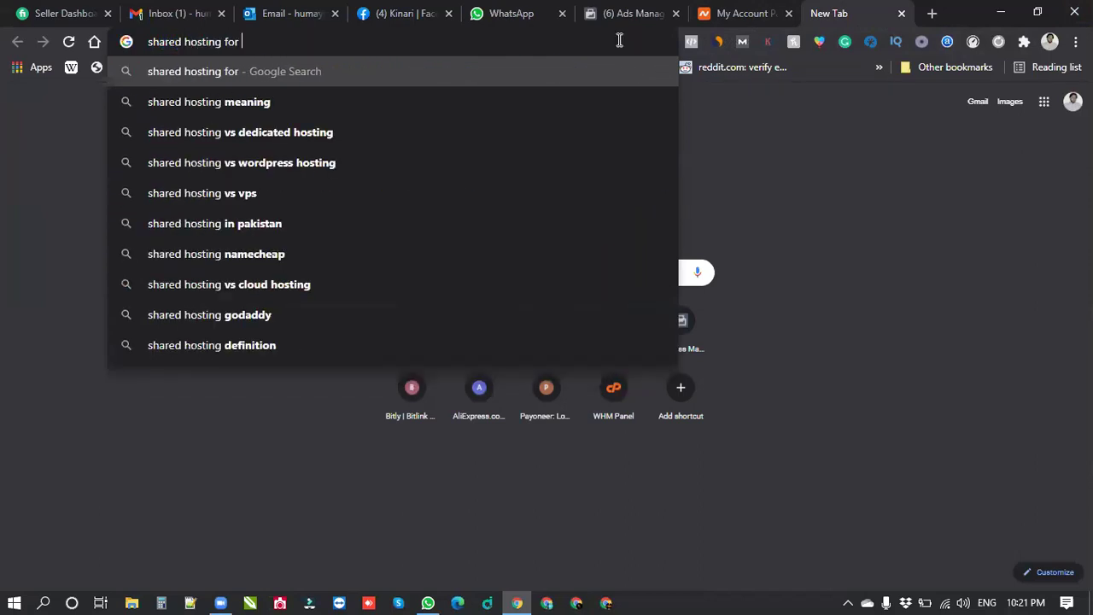
text(word)
text(press)
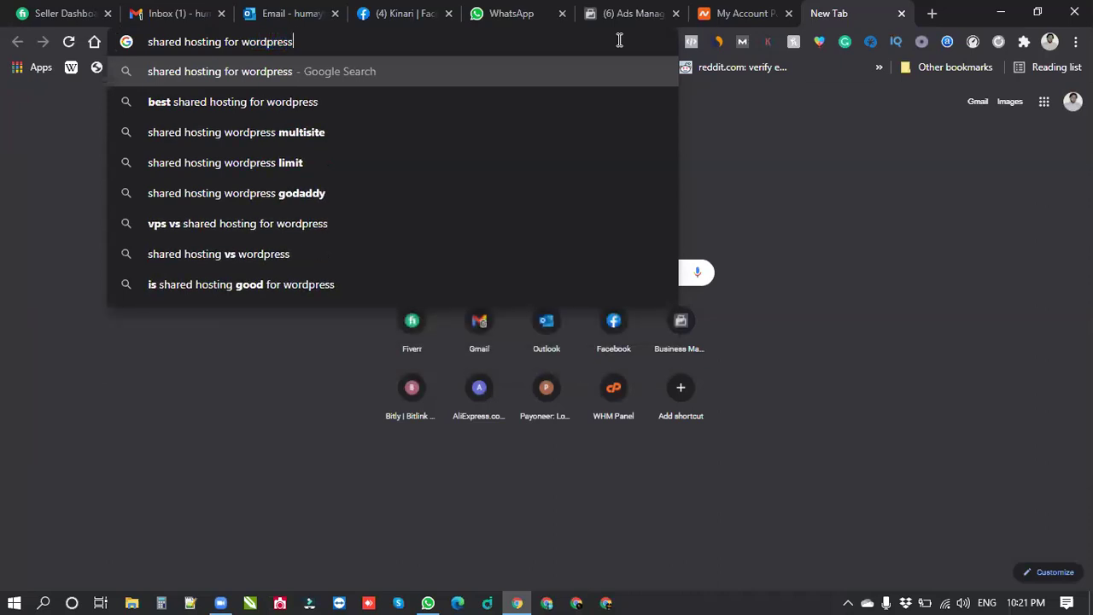
key(Return)
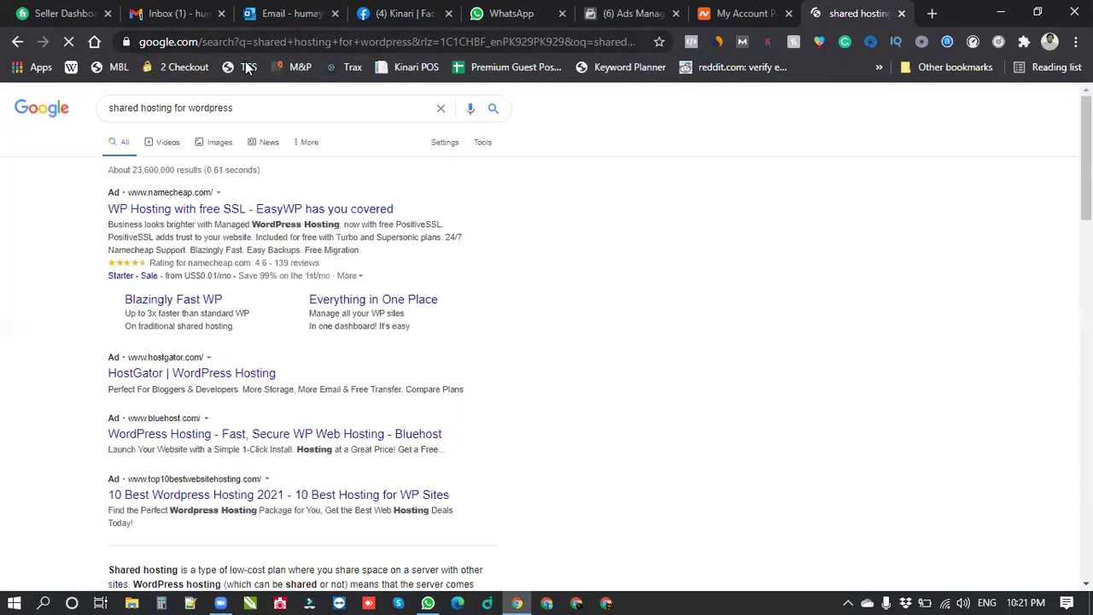
Open the A2 Hosting article on shared versus WordPress hosting from the search results in a new tab
scroll(205, 226, down, 3)
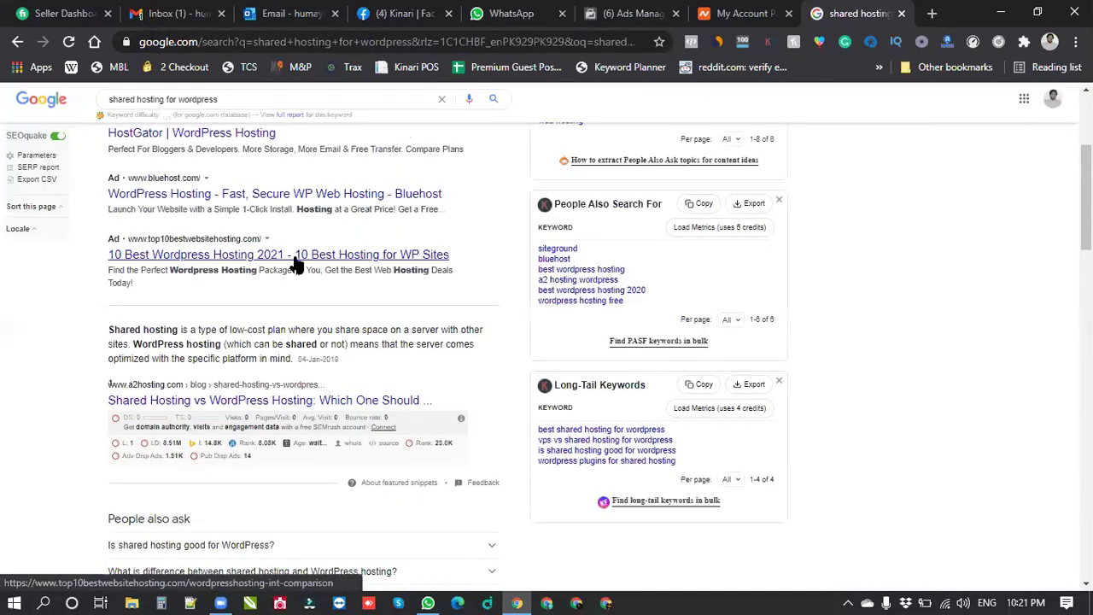
scroll(324, 250, down, 2)
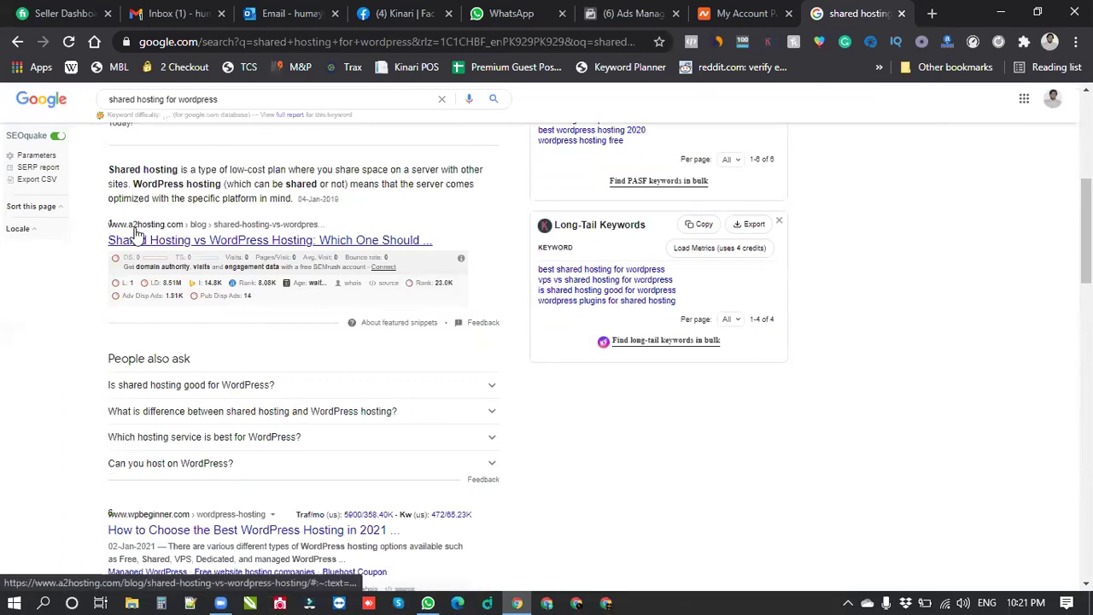
right_click(216, 247)
click(253, 254)
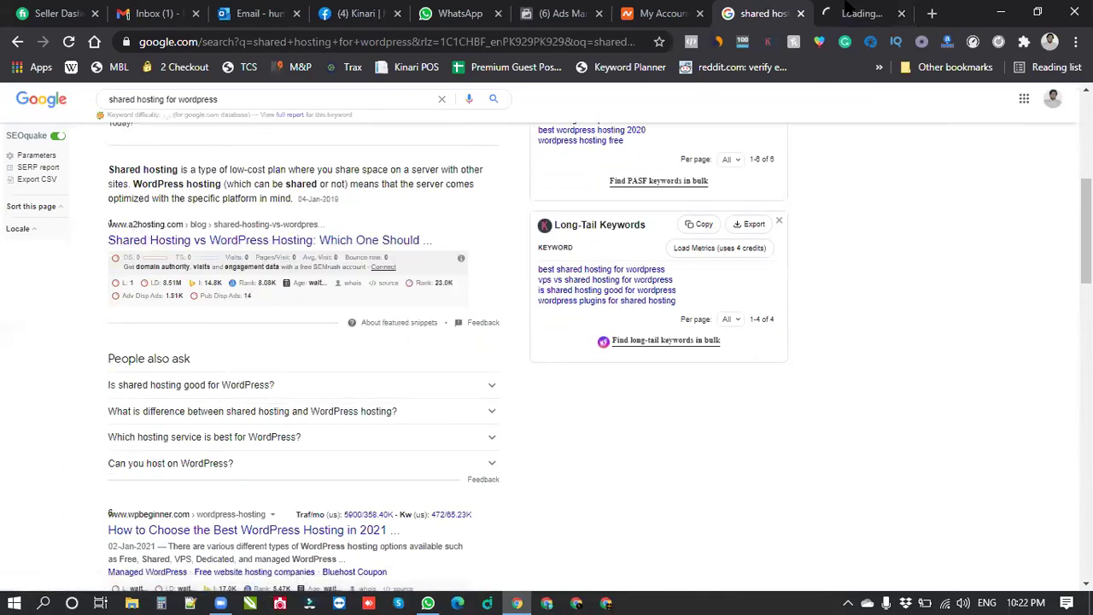
key(ctrl+Tab)
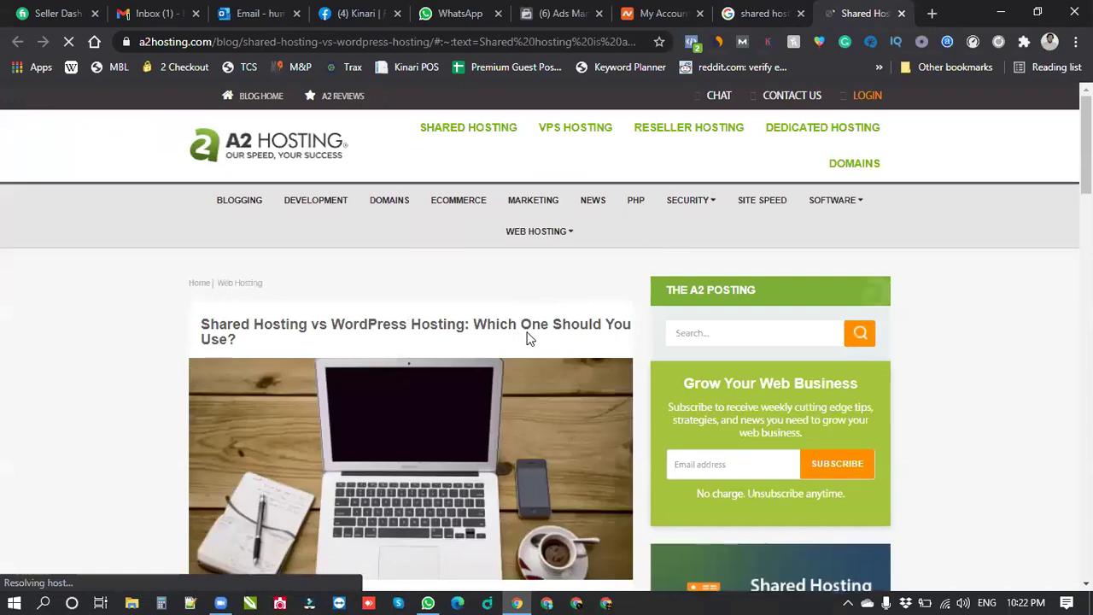
Skim the A2 Hosting article and open the company's shared hosting plans page
scroll(594, 337, down, 1)
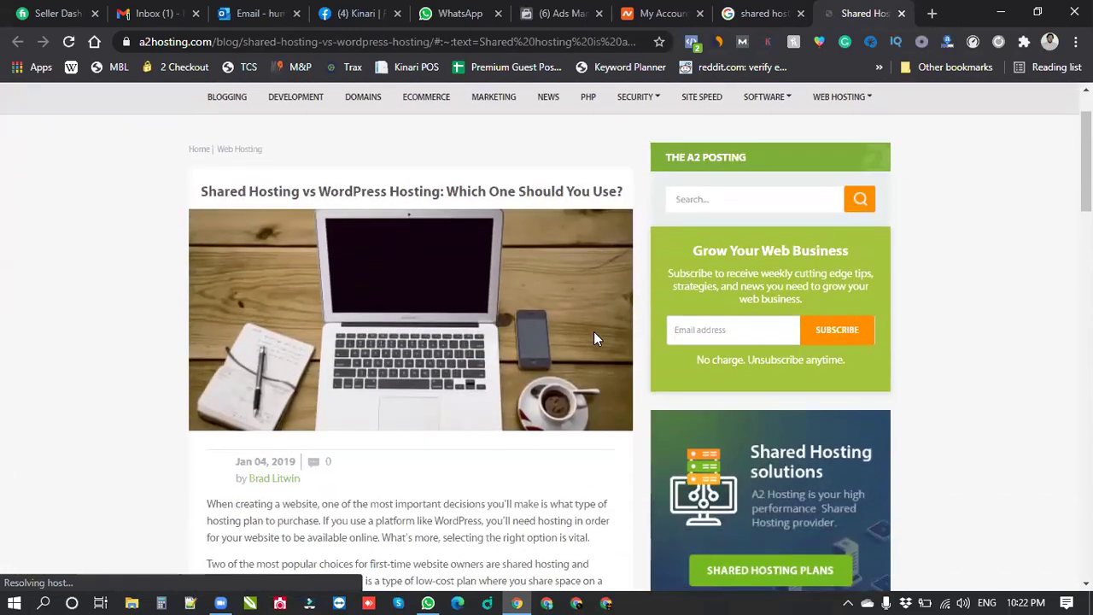
scroll(596, 339, down, 8)
scroll(595, 339, down, 14)
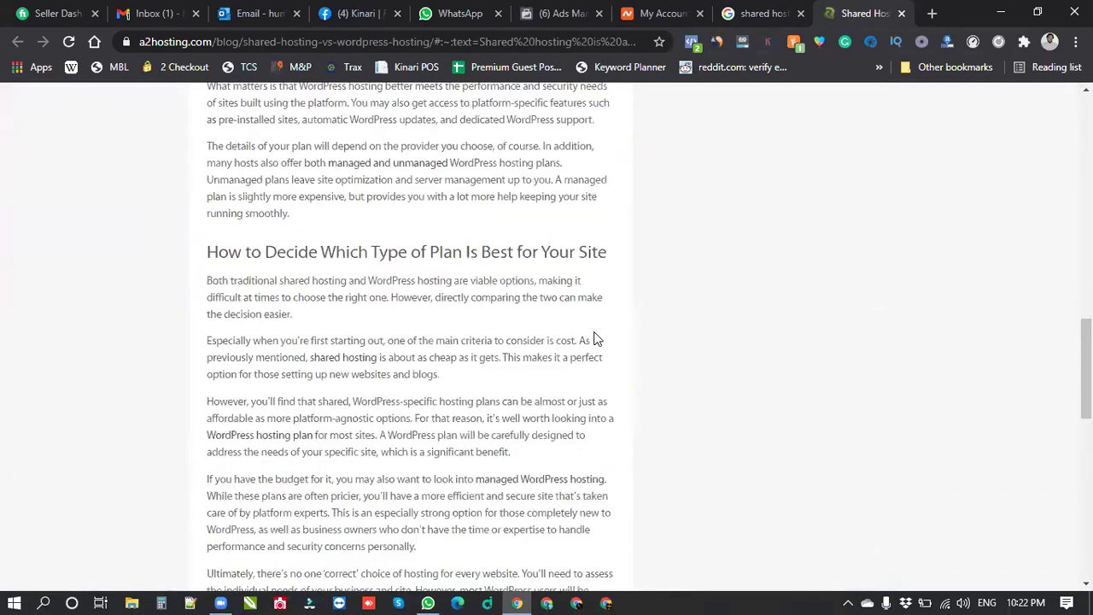
scroll(595, 339, up, 5)
scroll(595, 337, up, 15)
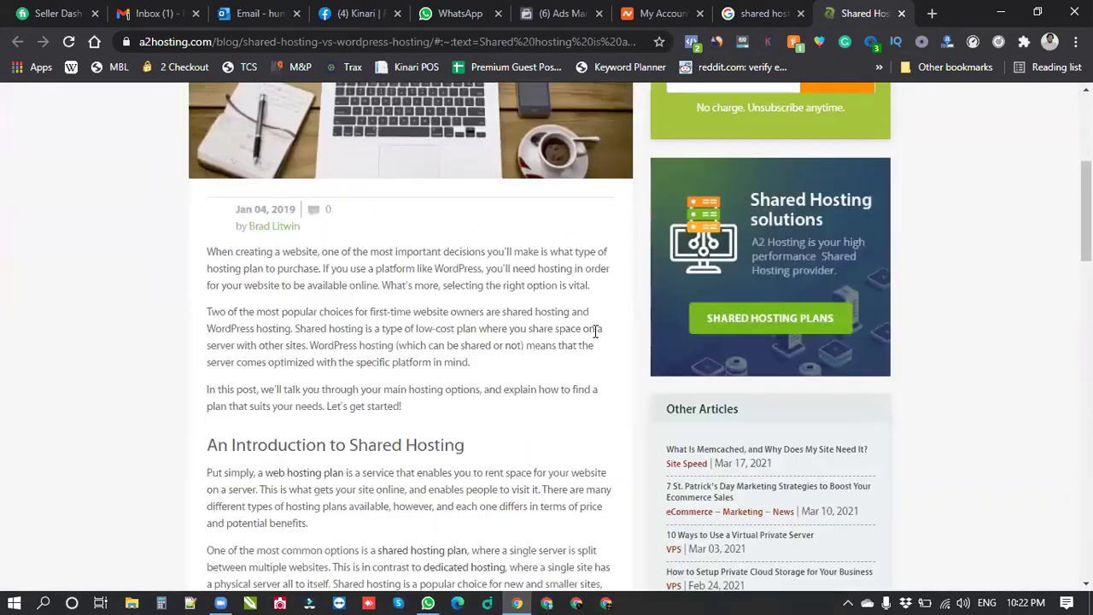
scroll(615, 281, up, 4)
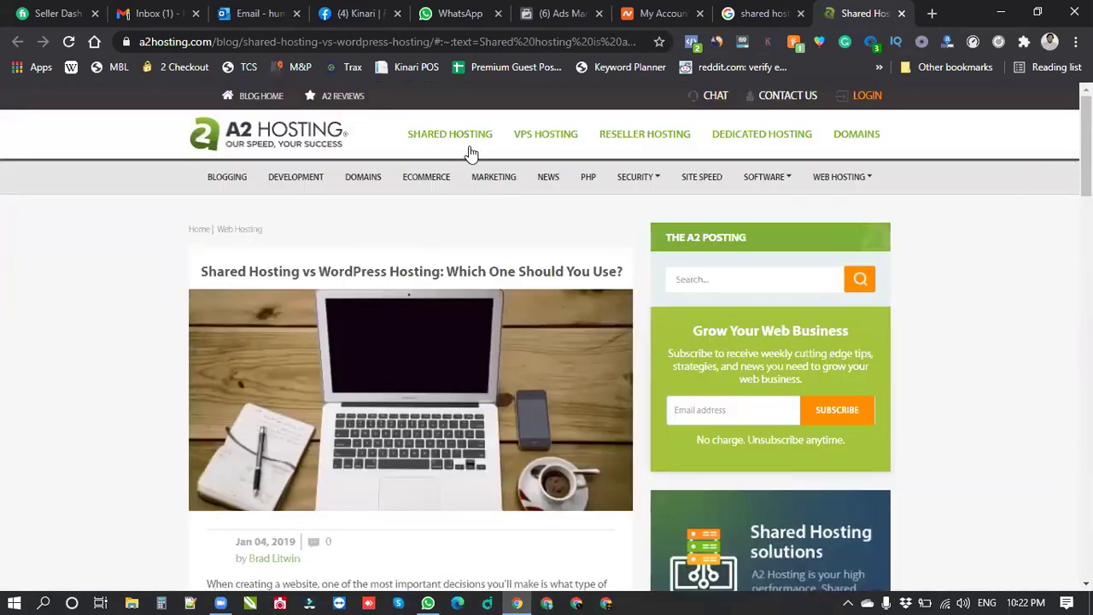
click(546, 179)
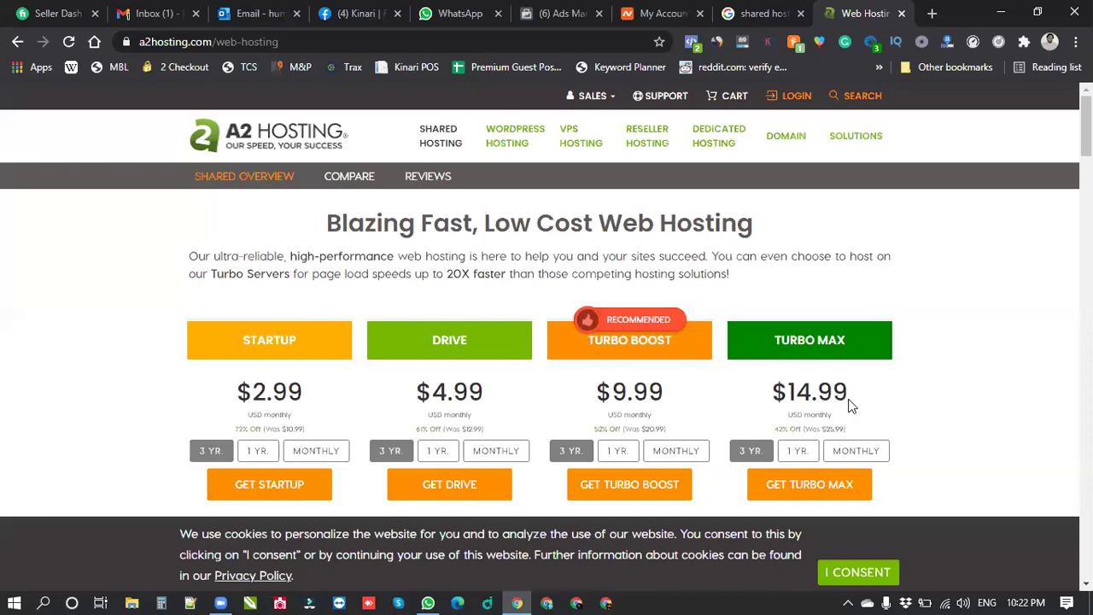
Compare the 1-year prices of the Turbo Boost, Drive and Startup plans and close the A2 Hosting page
scroll(794, 407, down, 1)
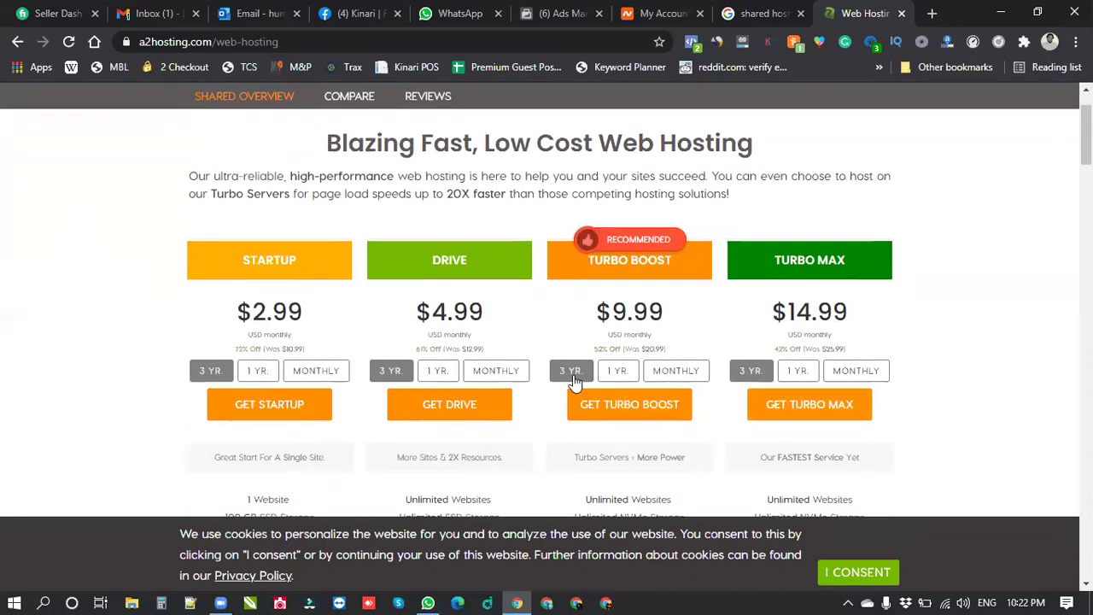
click(618, 373)
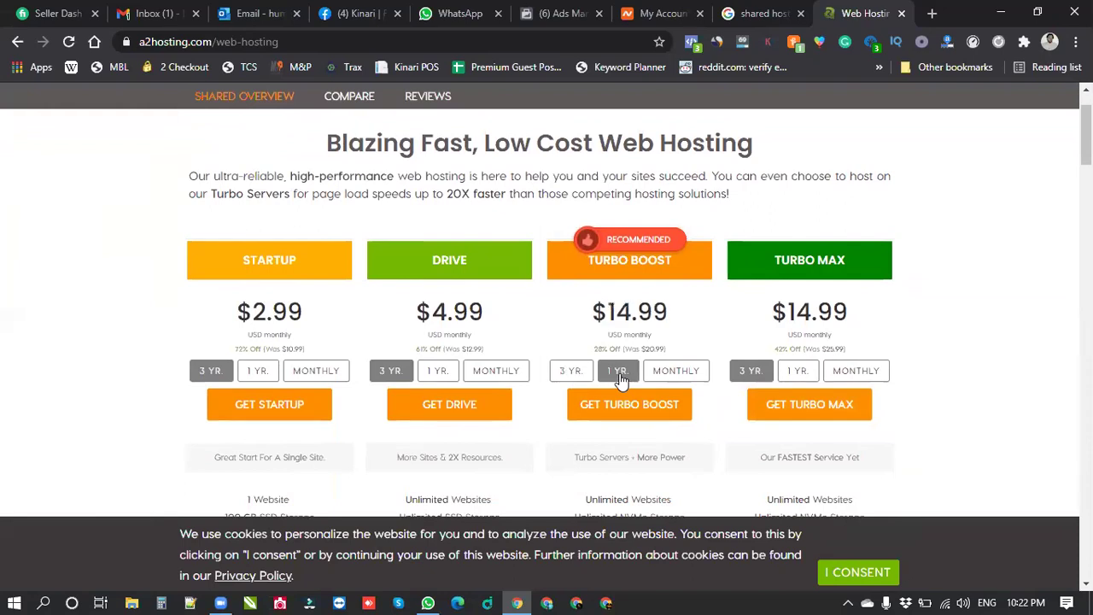
click(437, 376)
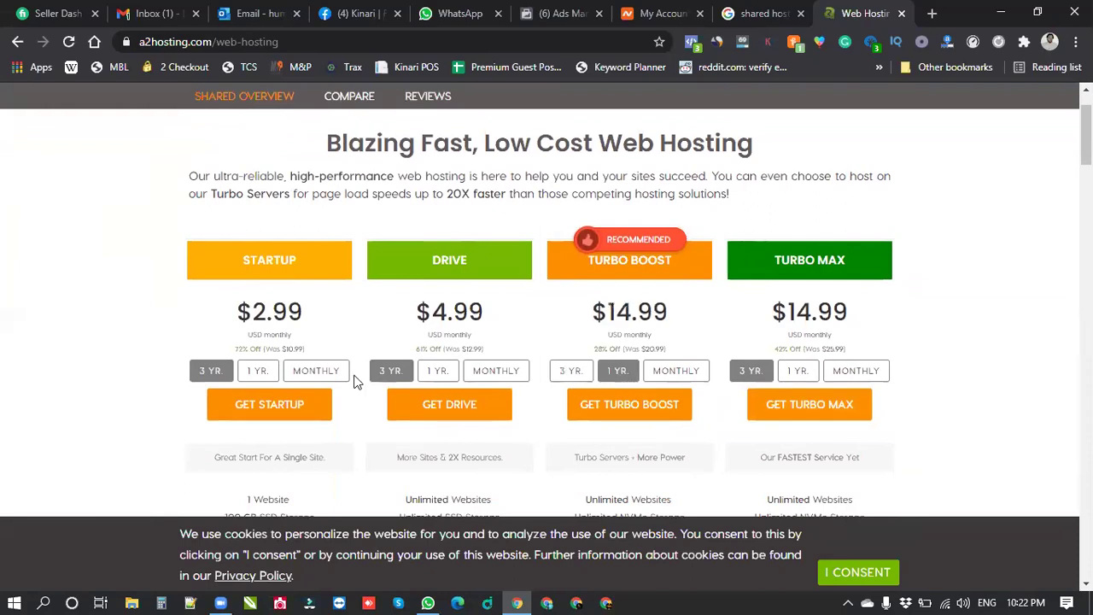
click(258, 374)
click(314, 374)
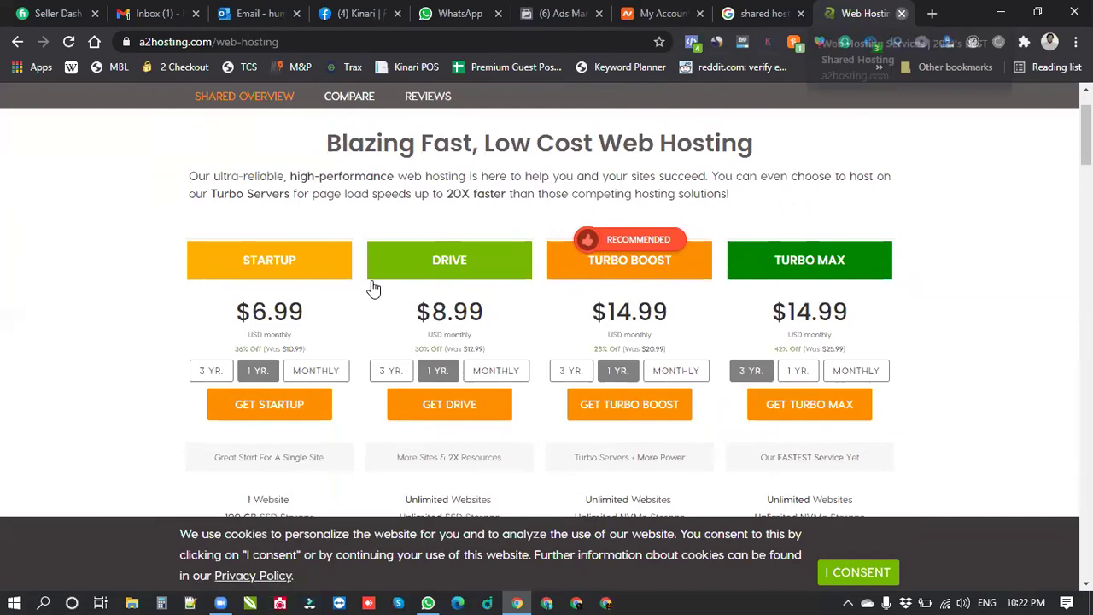
key(ctrl+w)
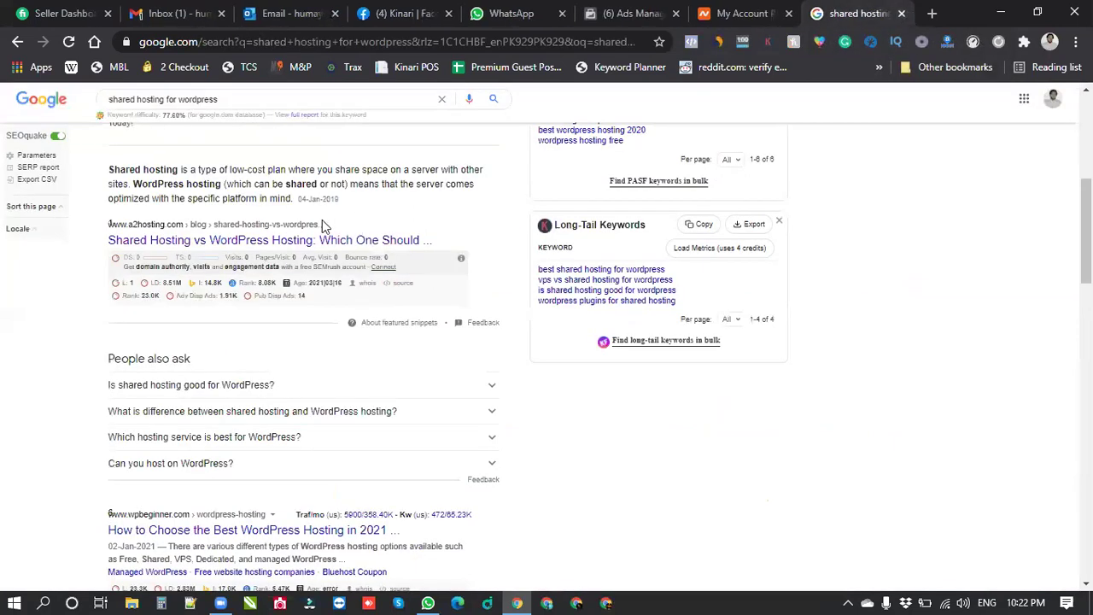
Open Bluehost's WordPress Hosting page from the search results in a new tab and switch to it
scroll(187, 224, down, 3)
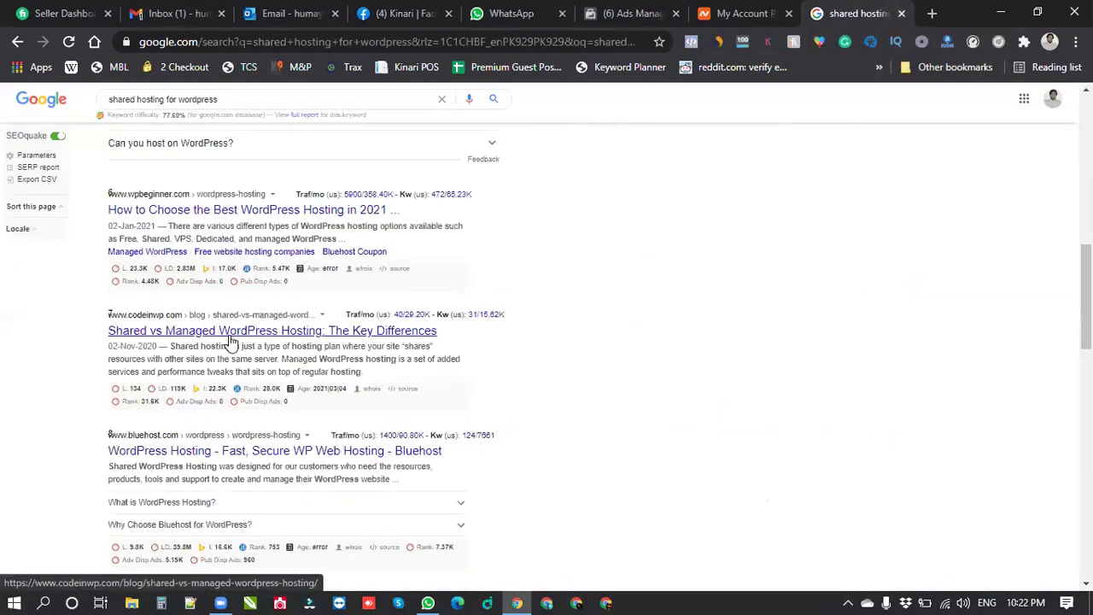
scroll(213, 337, down, 2)
middle_click(252, 295)
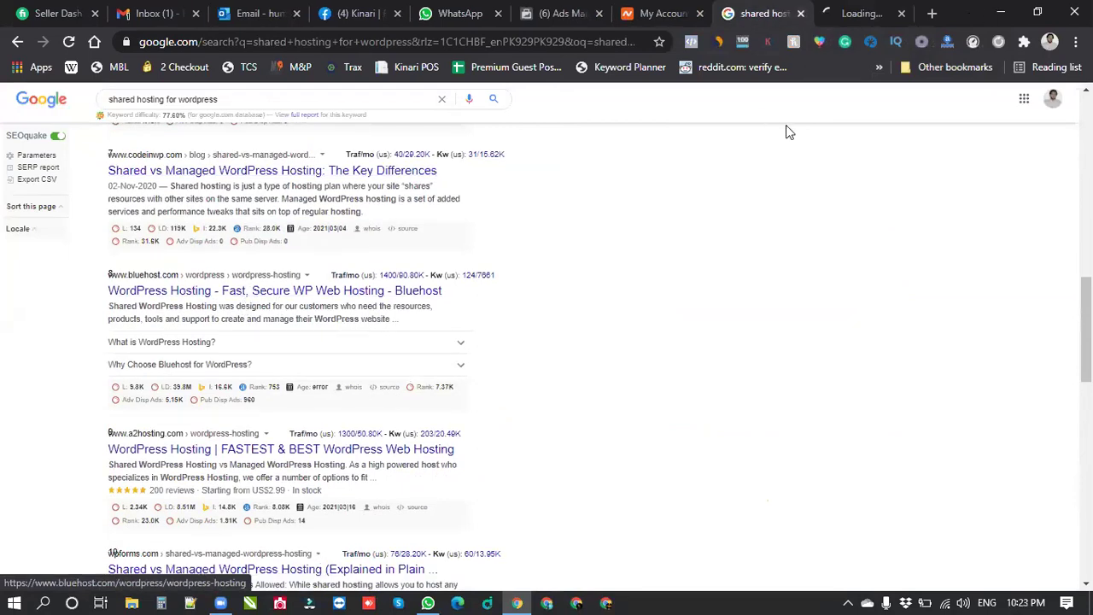
key(ctrl+Tab)
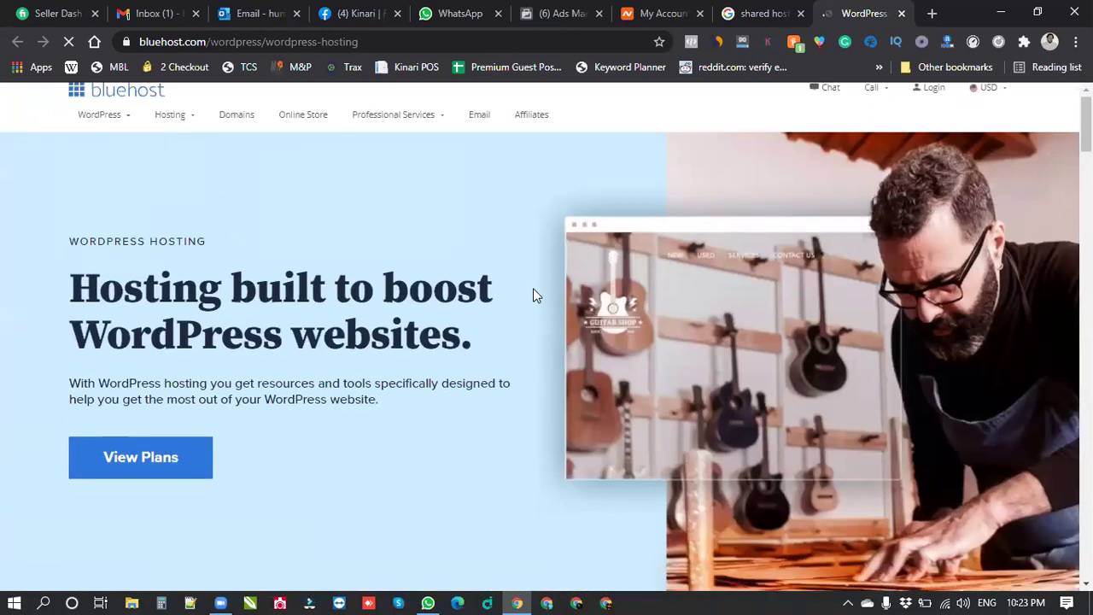
Examine the price, top features and included extras of Bluehost's Basic WordPress hosting plan
scroll(203, 294, down, 1)
scroll(434, 325, down, 2)
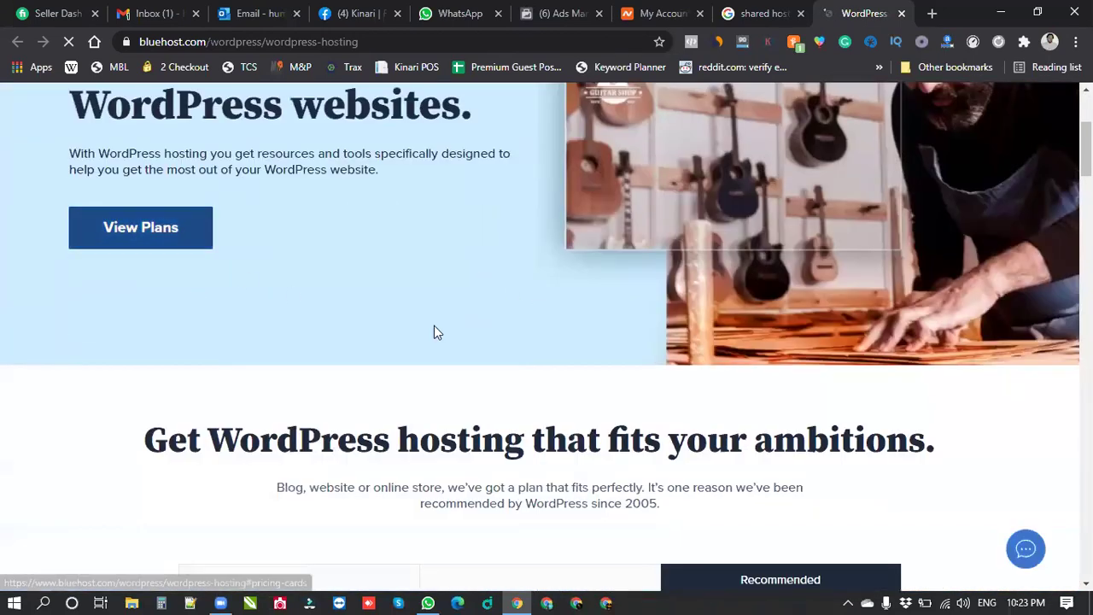
scroll(398, 337, down, 3)
scroll(411, 337, down, 1)
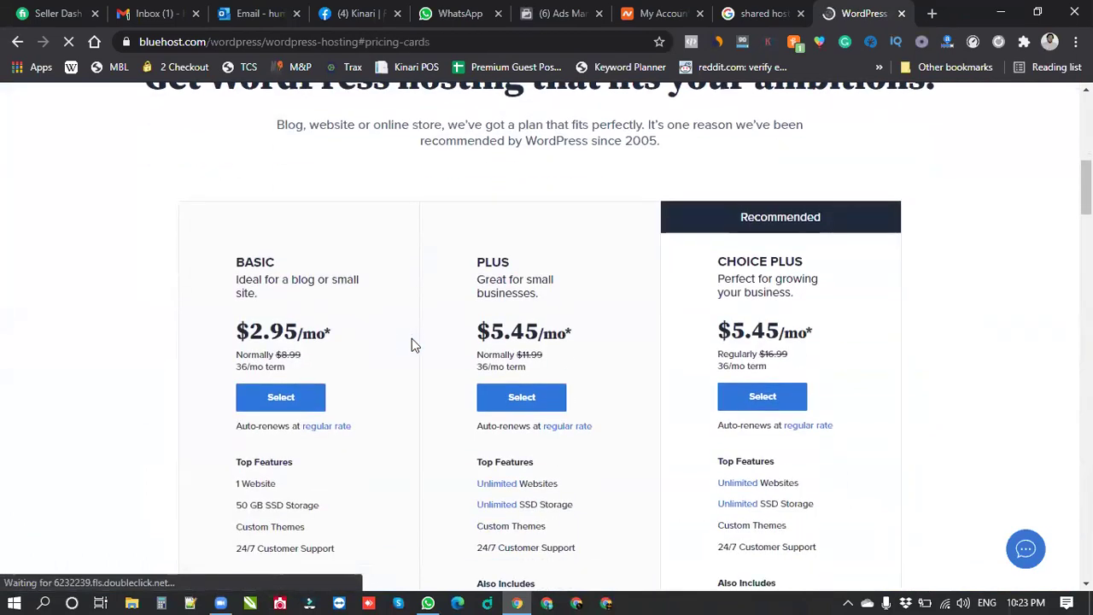
scroll(402, 325, down, 1)
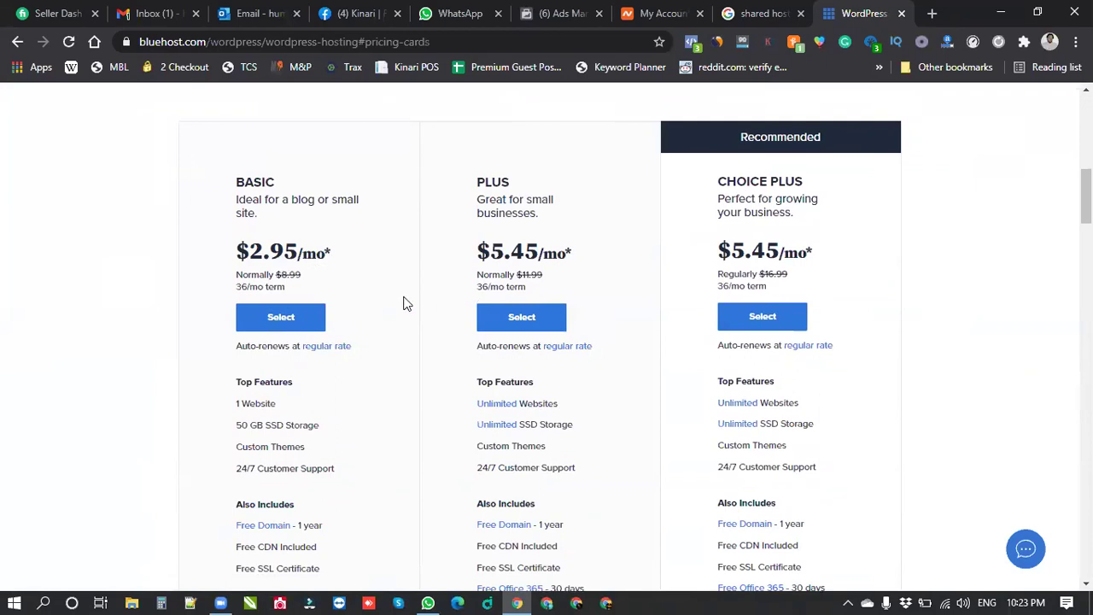
scroll(404, 303, down, 2)
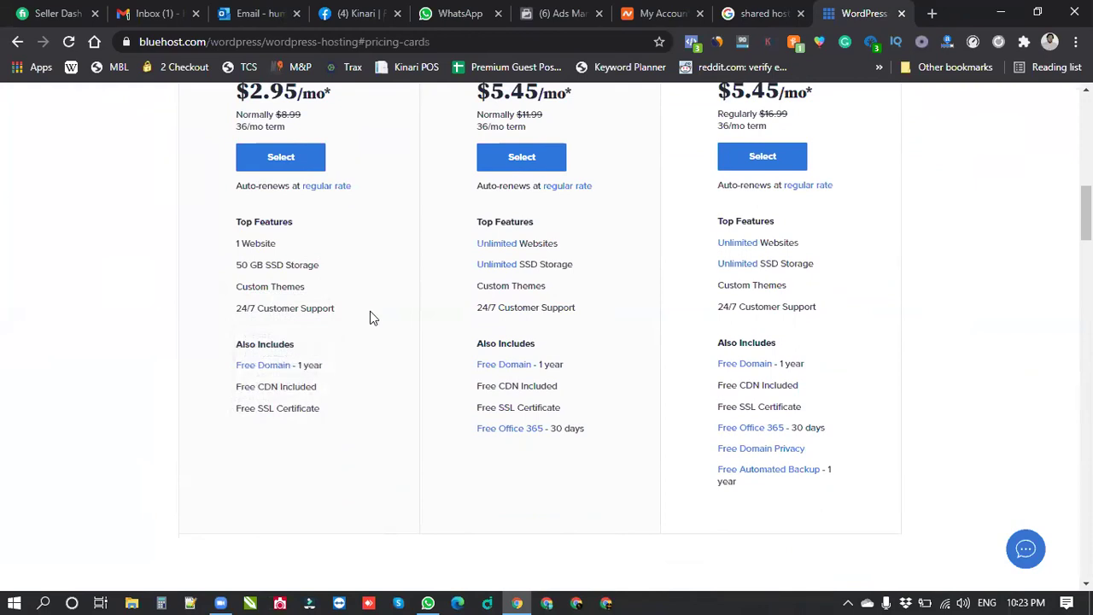
scroll(403, 361, down, 1)
mouse_move(314, 330)
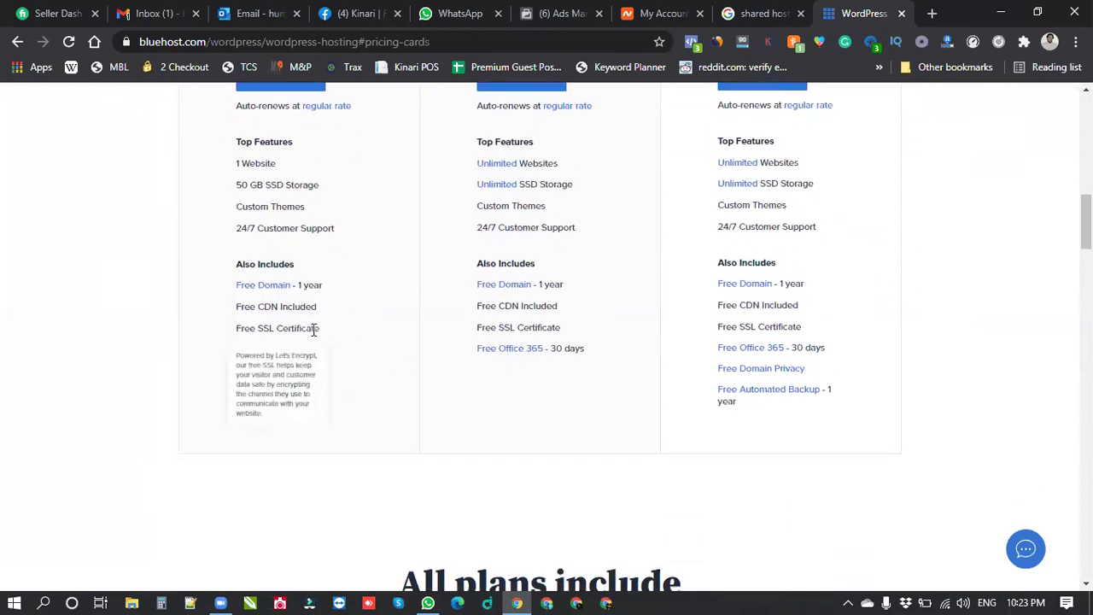
Compare the prices and features of Bluehost's Plus and Choice Plus plans and close the Bluehost page
scroll(546, 350, up, 2)
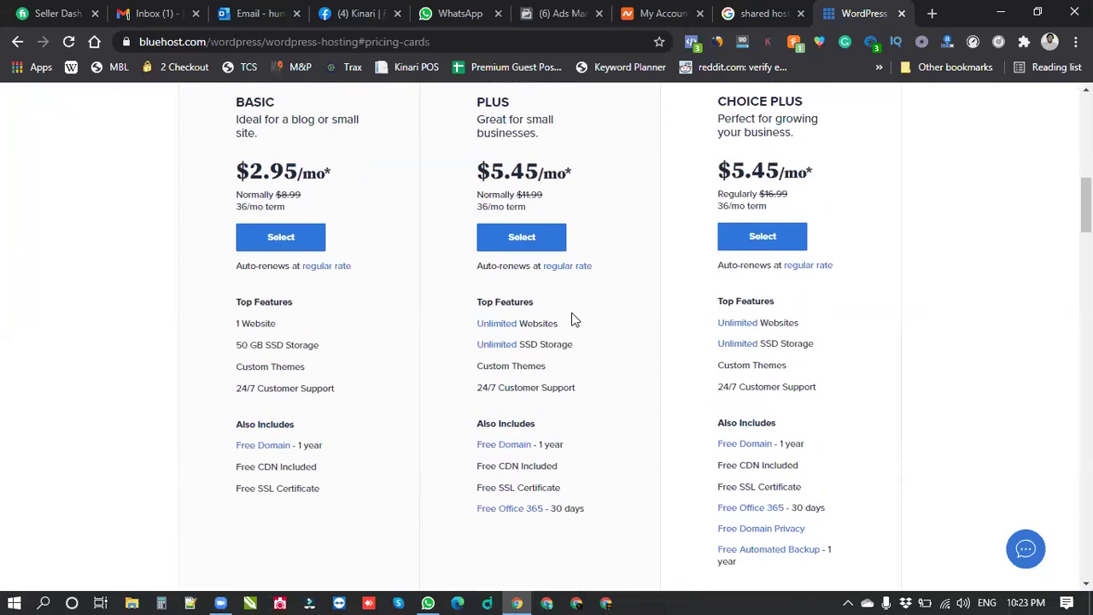
scroll(512, 333, up, 1)
scroll(475, 337, down, 1)
scroll(826, 224, up, 1)
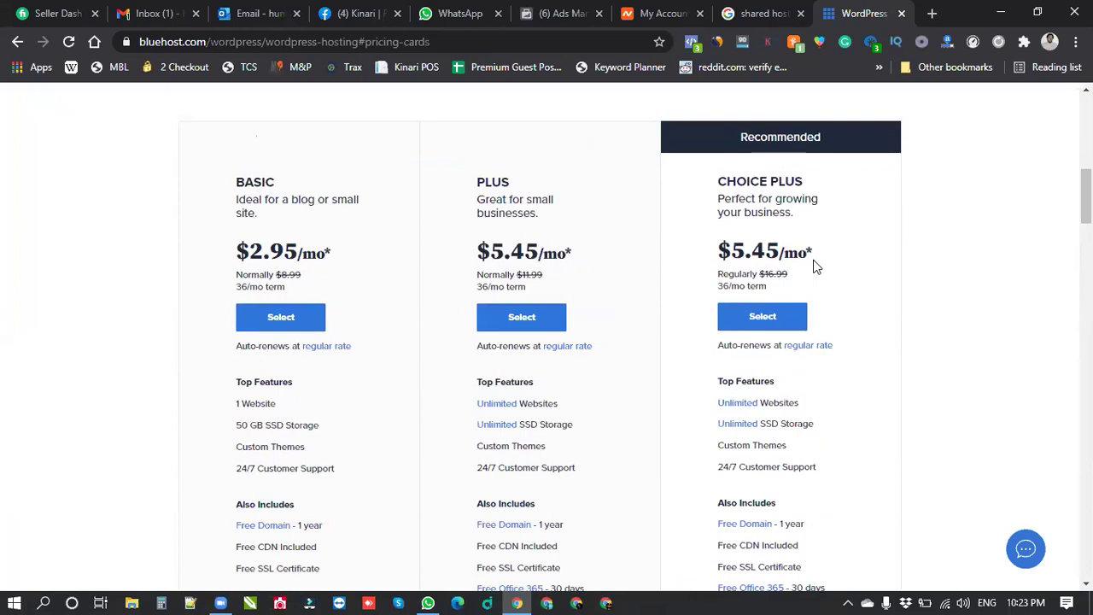
scroll(814, 267, down, 2)
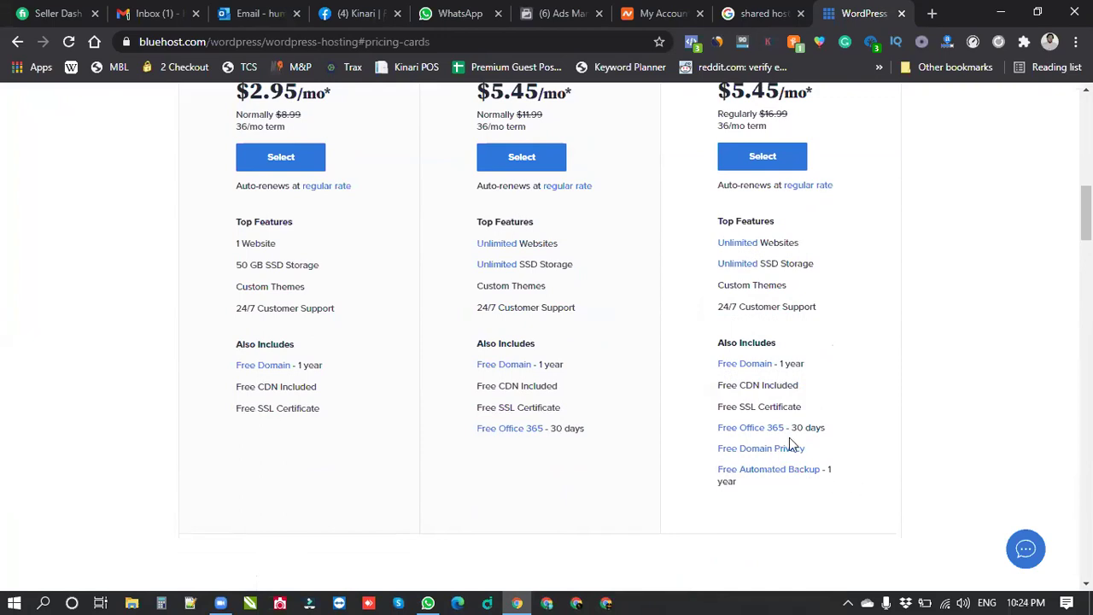
scroll(650, 357, up, 5)
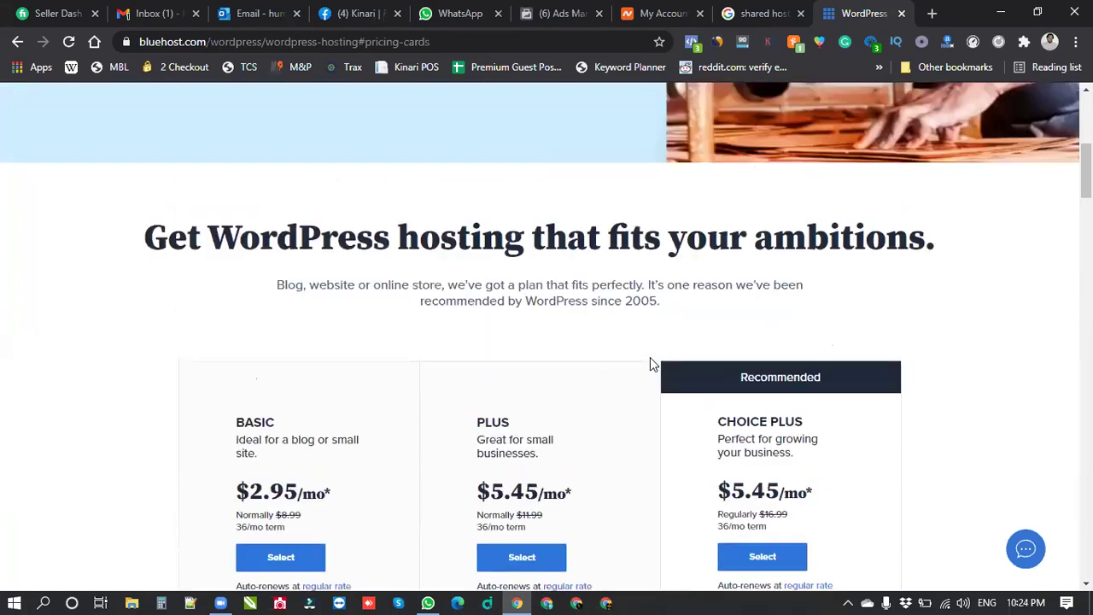
scroll(649, 357, up, 5)
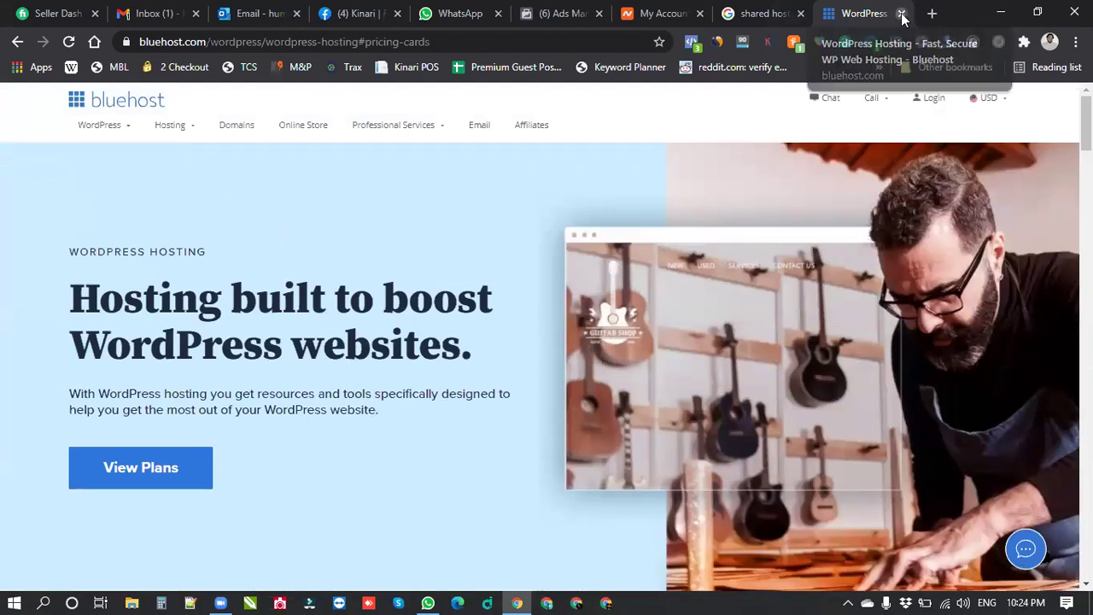
key(ctrl+w)
Open the Namecheap article on managed WordPress versus shared hosting from the search results in a new tab and switch to it
scroll(337, 245, down, 5)
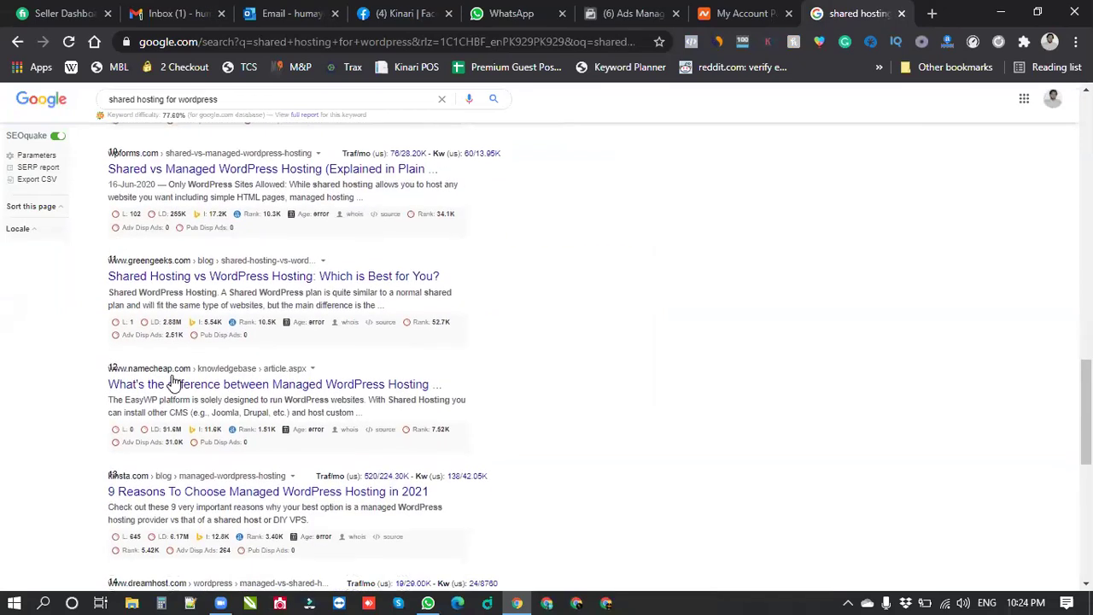
right_click(239, 393)
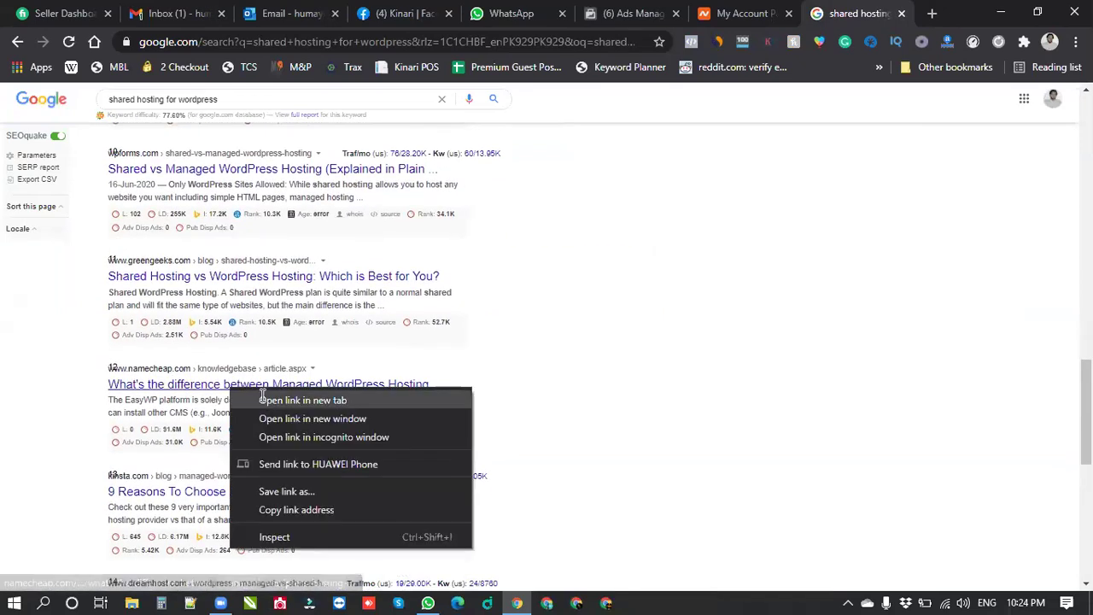
click(273, 398)
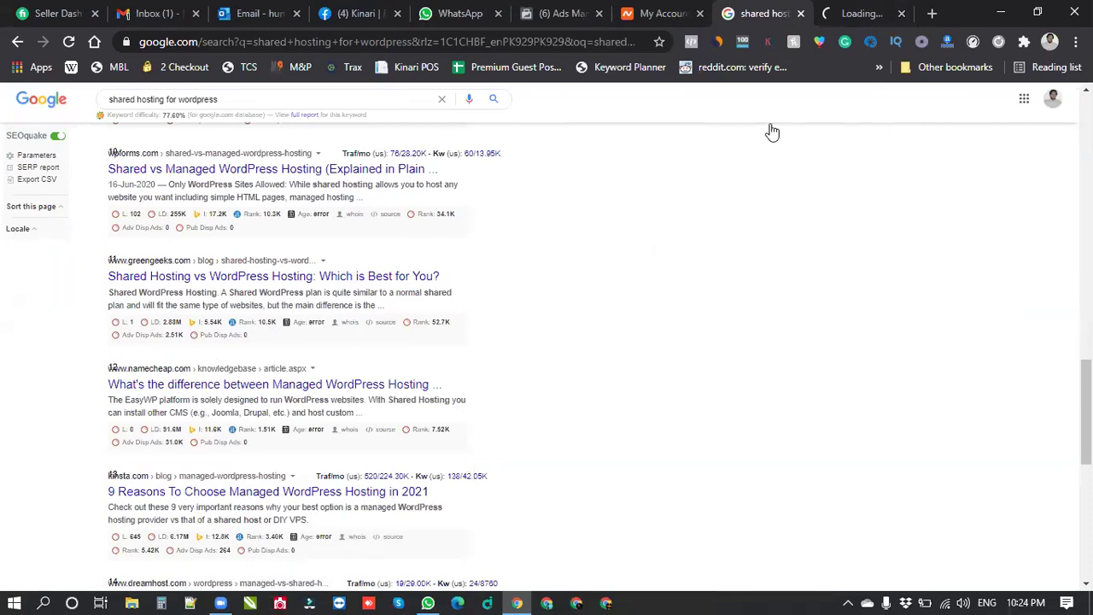
key(ctrl+Tab)
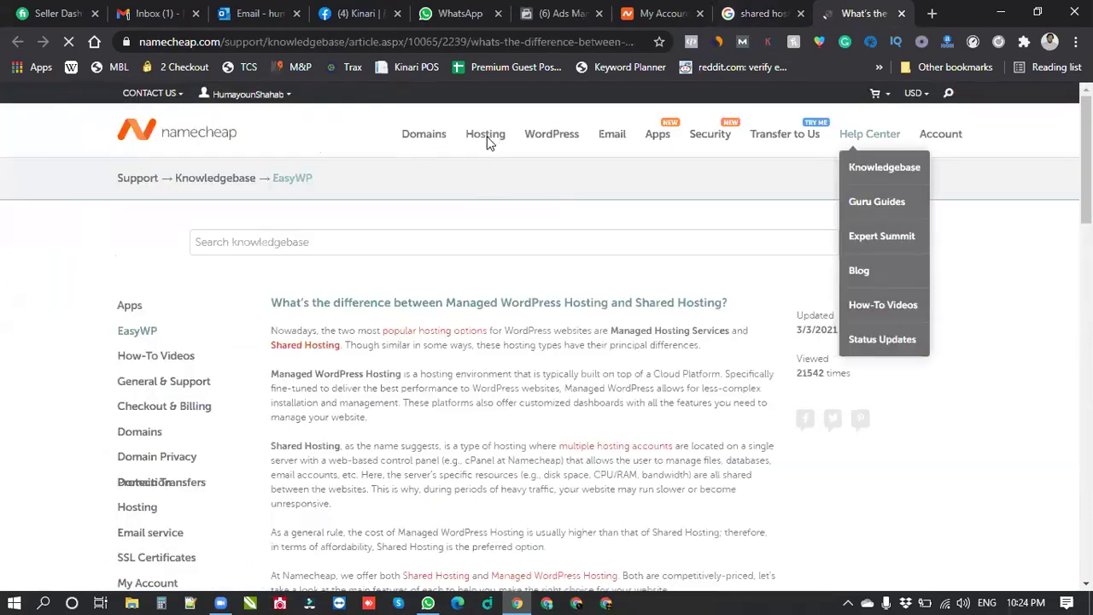
Go to Namecheap's Shared Hosting page and bring its plan cards into view
mouse_move(461, 137)
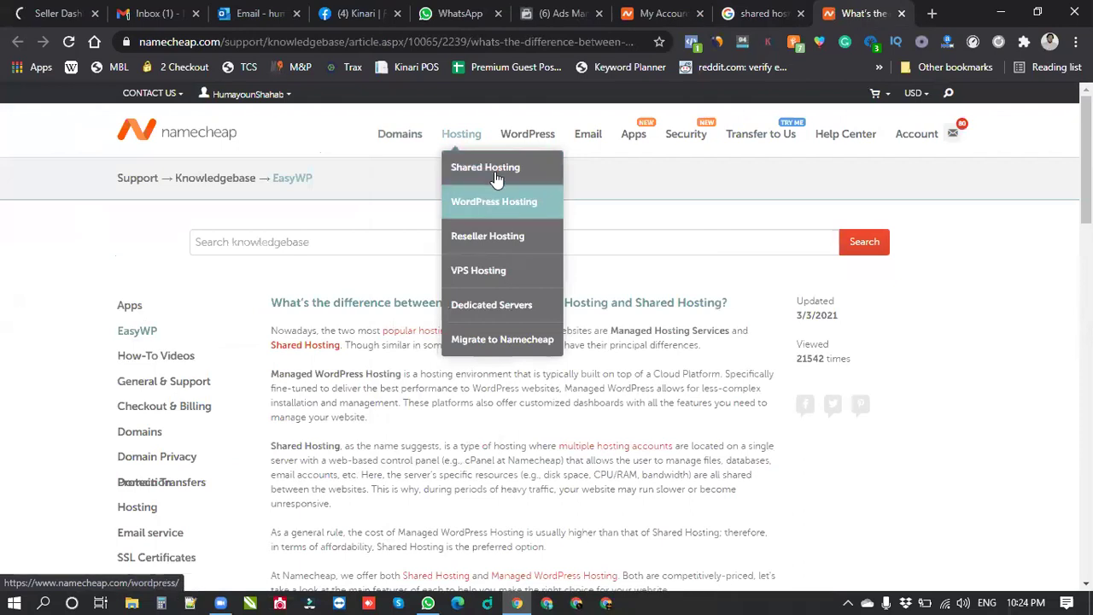
click(495, 168)
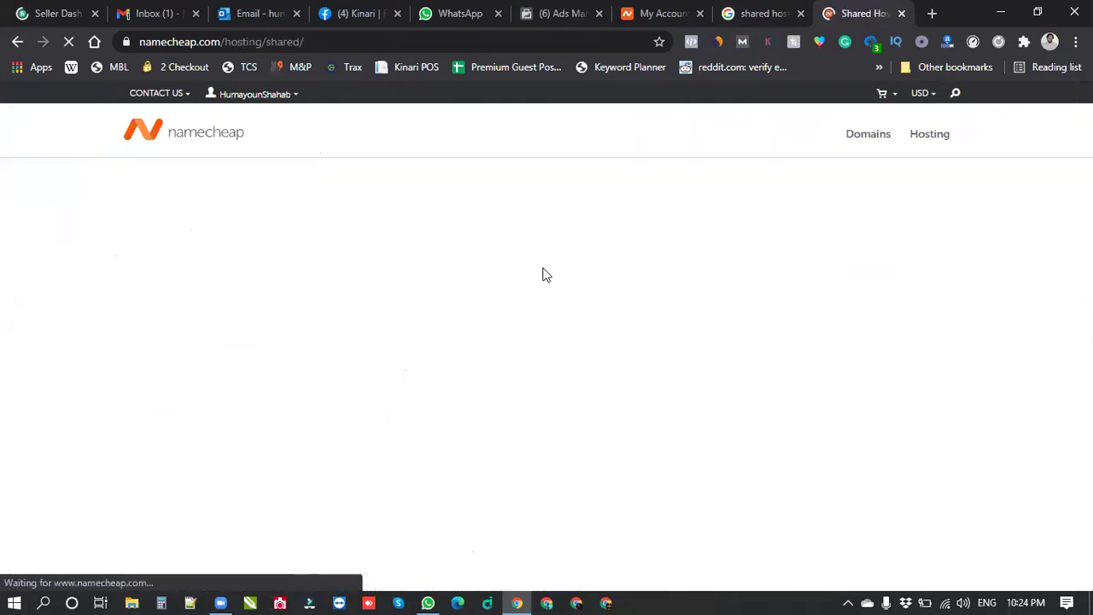
scroll(506, 370, down, 3)
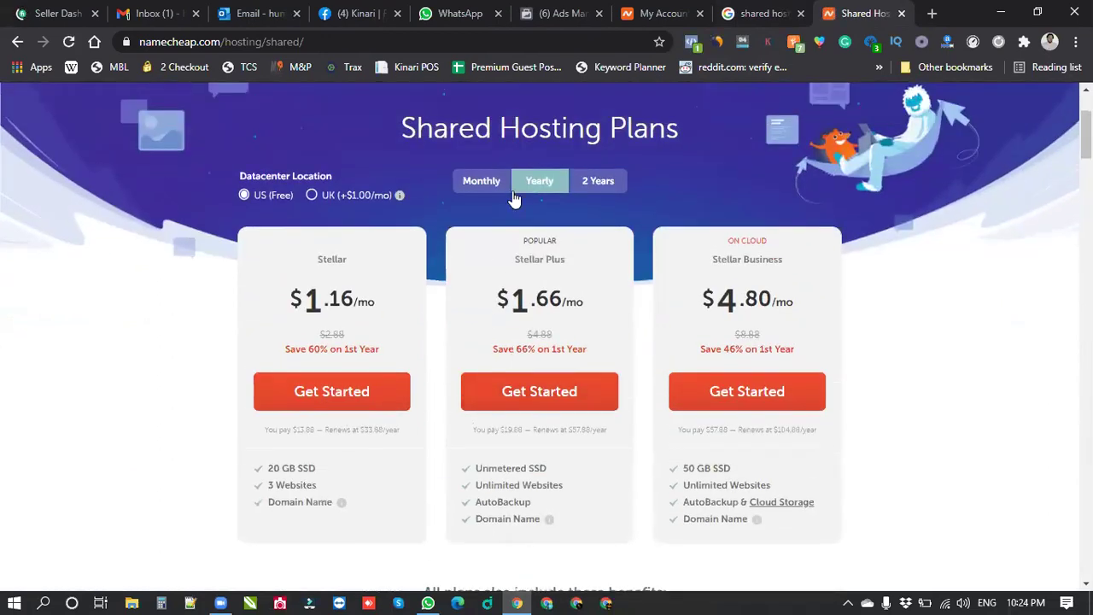
Check the Stellar, Stellar Plus and Stellar Business plans under Monthly, Yearly and 2 Years billing
click(479, 180)
scroll(333, 232, down, 1)
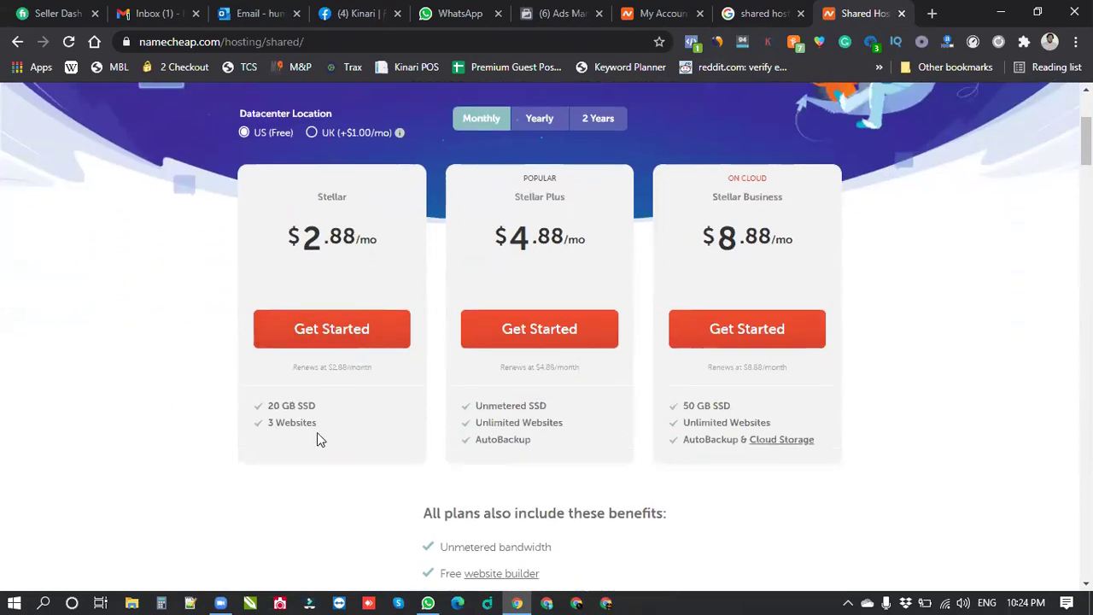
click(542, 118)
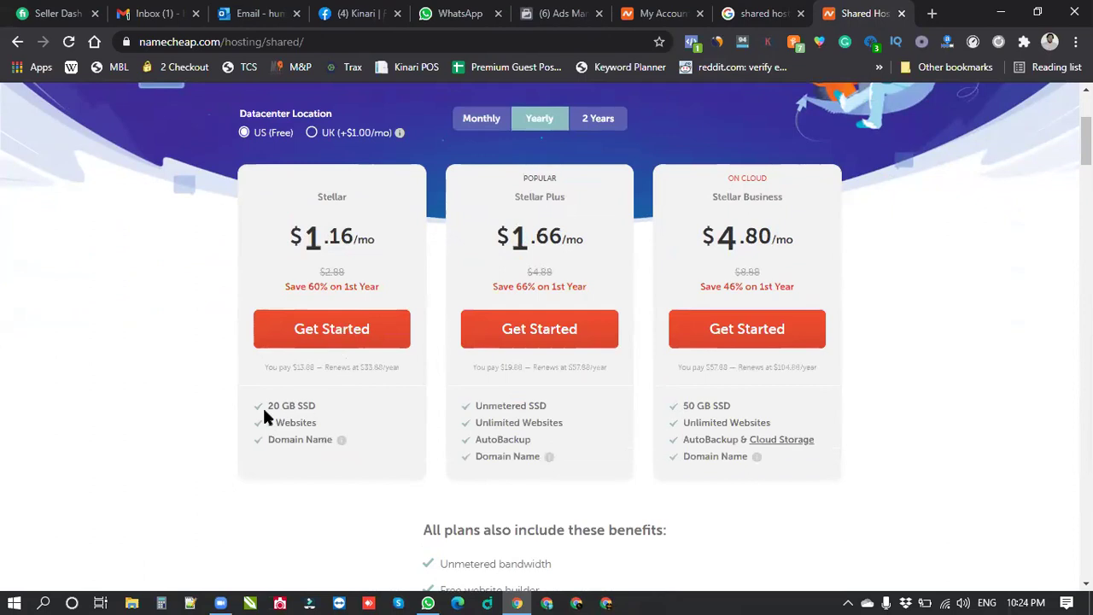
click(602, 119)
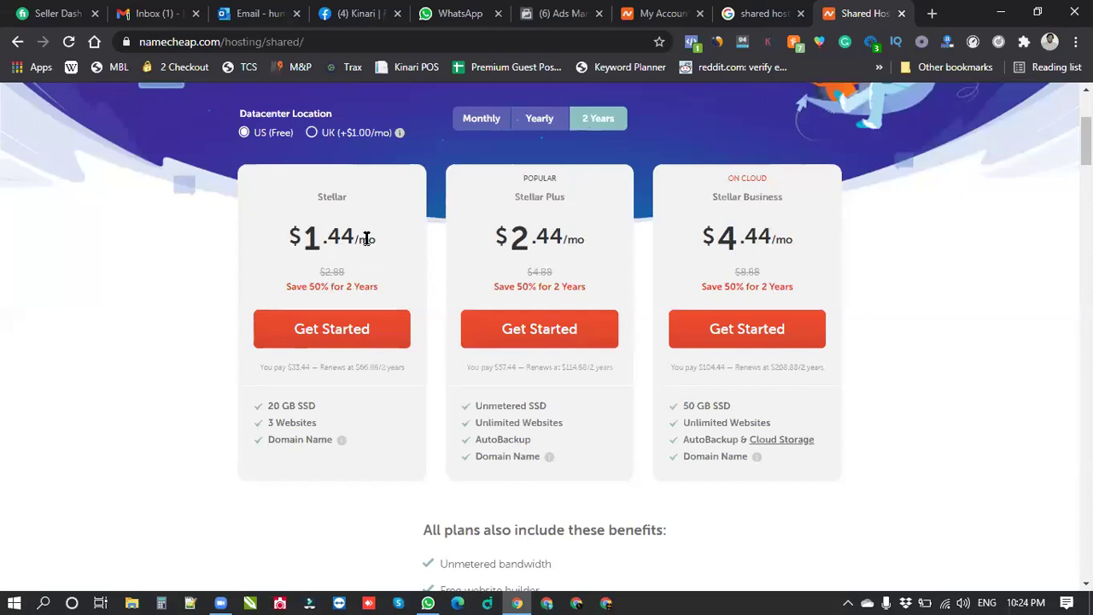
Compare the Yearly prices of the Stellar plans with the 2 Years prices and close the Namecheap hosting page
click(550, 125)
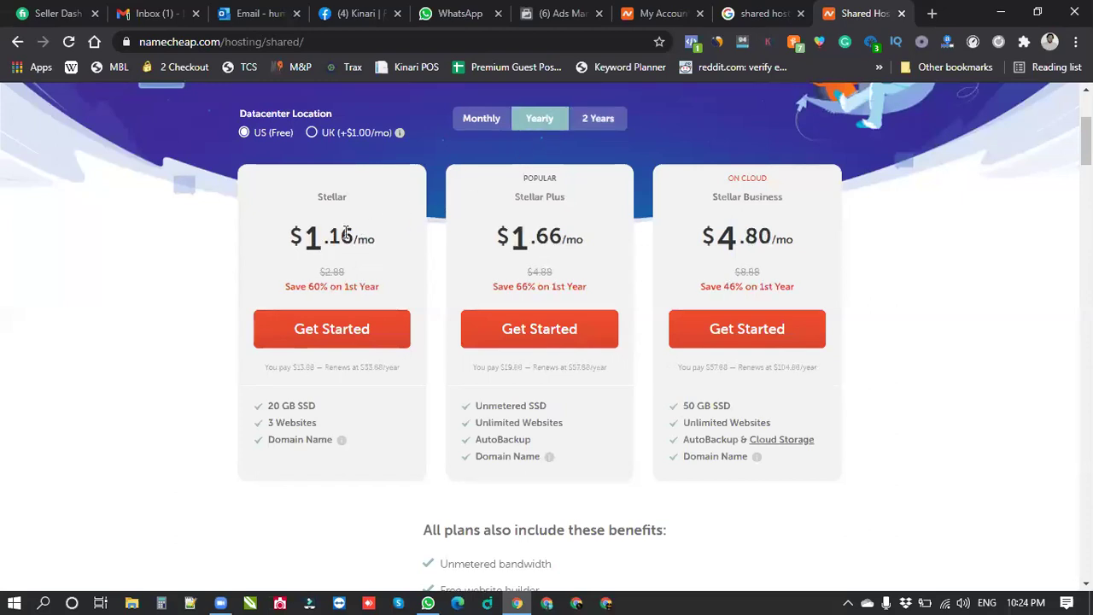
click(601, 120)
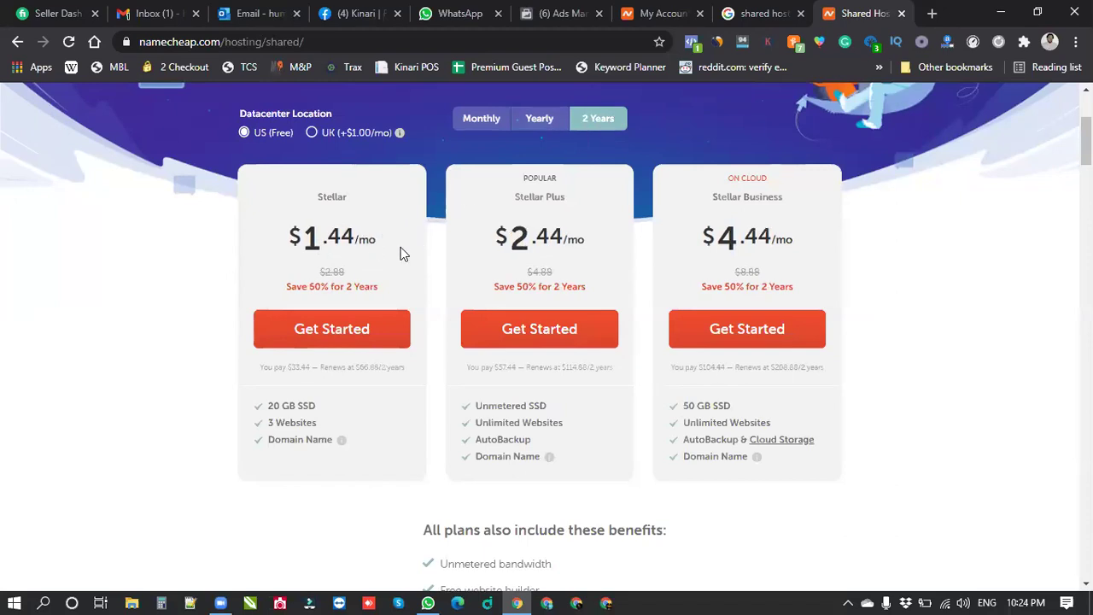
click(558, 123)
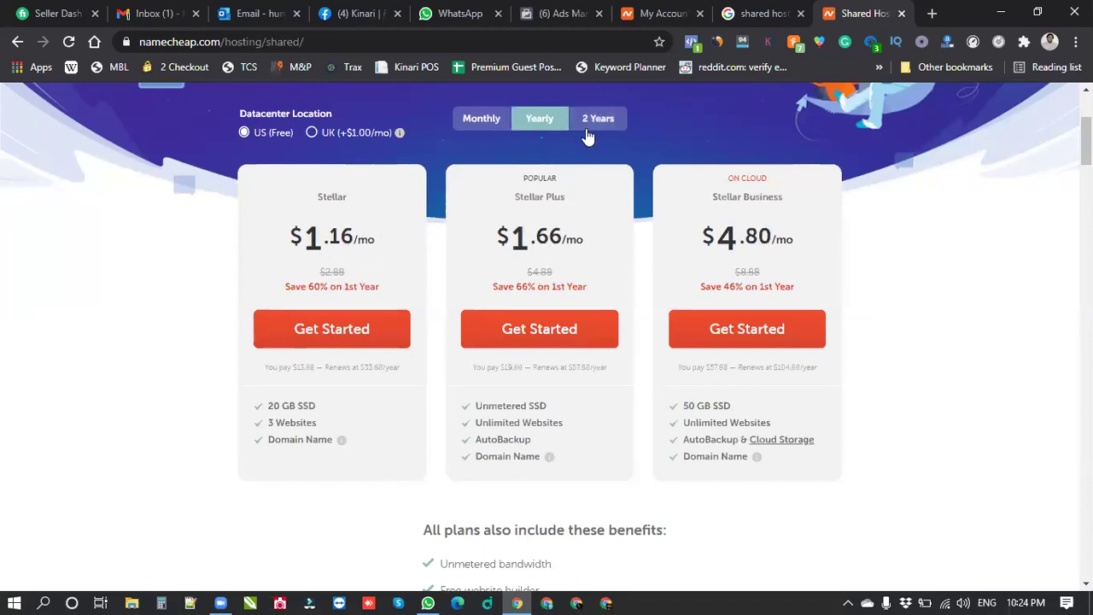
click(602, 122)
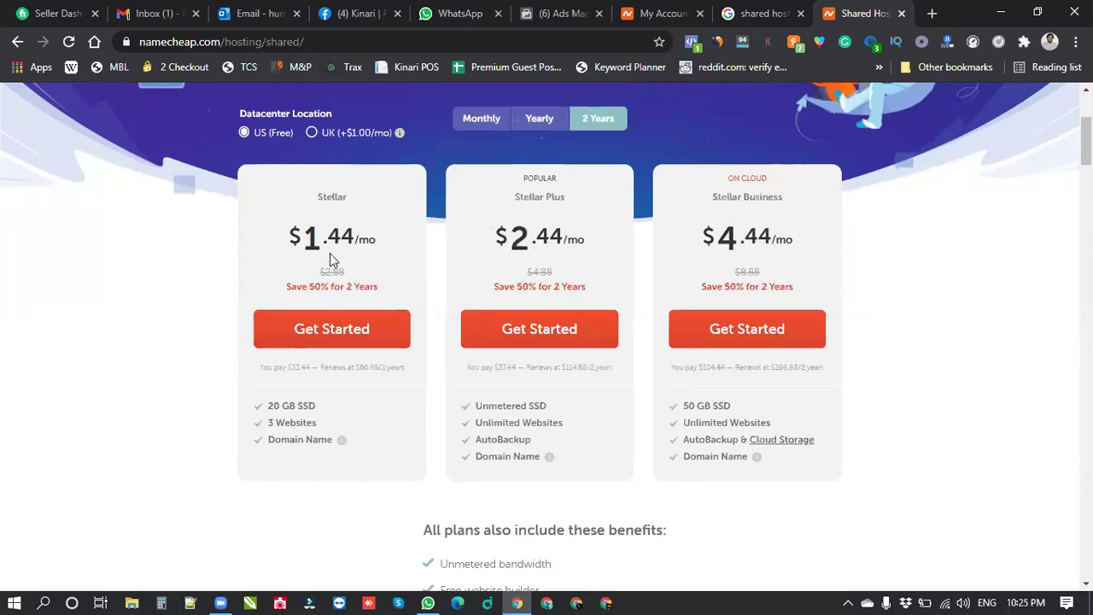
click(534, 125)
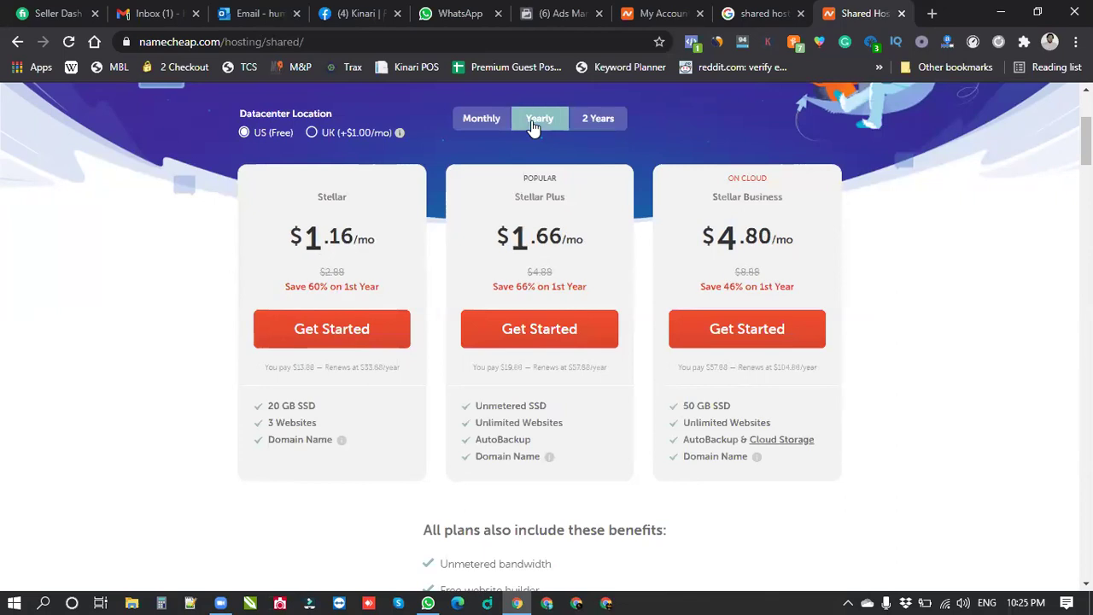
click(586, 125)
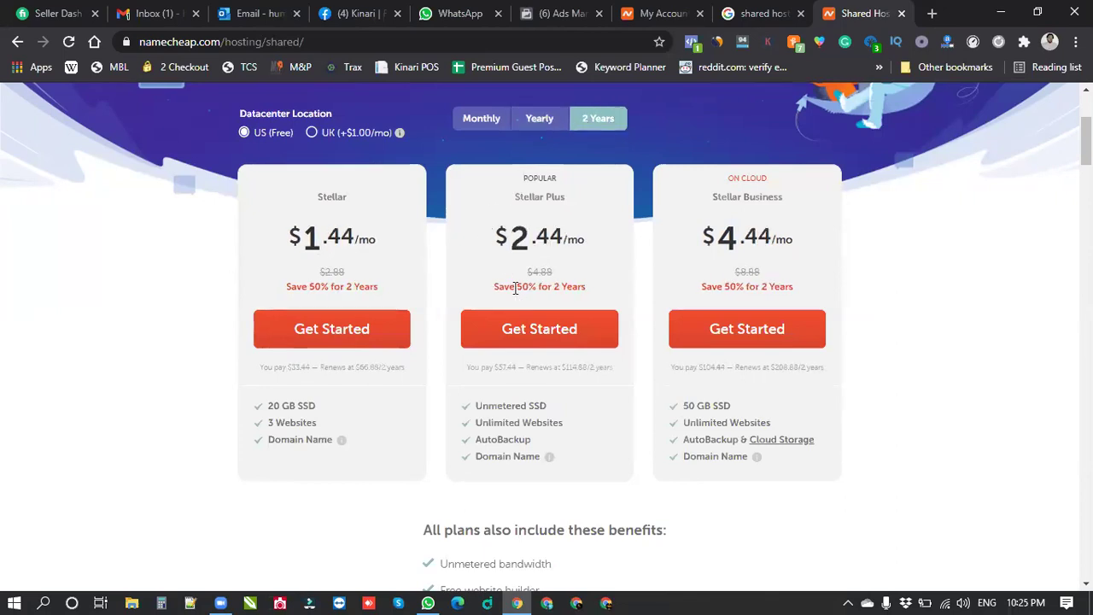
scroll(516, 287, up, 2)
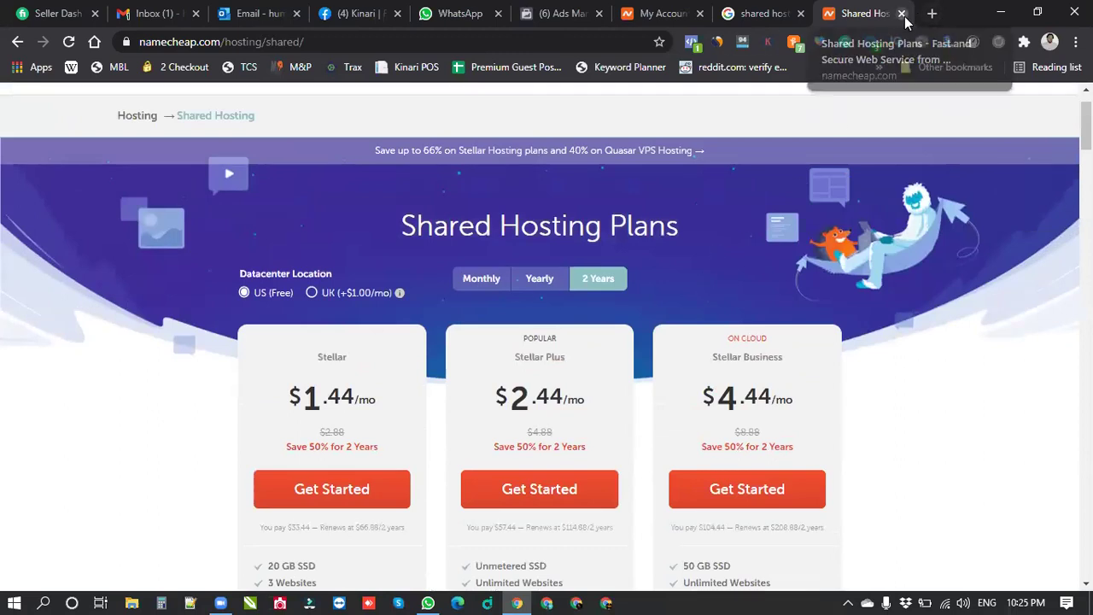
click(902, 14)
Search Google for "cpanel hosting providers" in a new browser tab
click(932, 14)
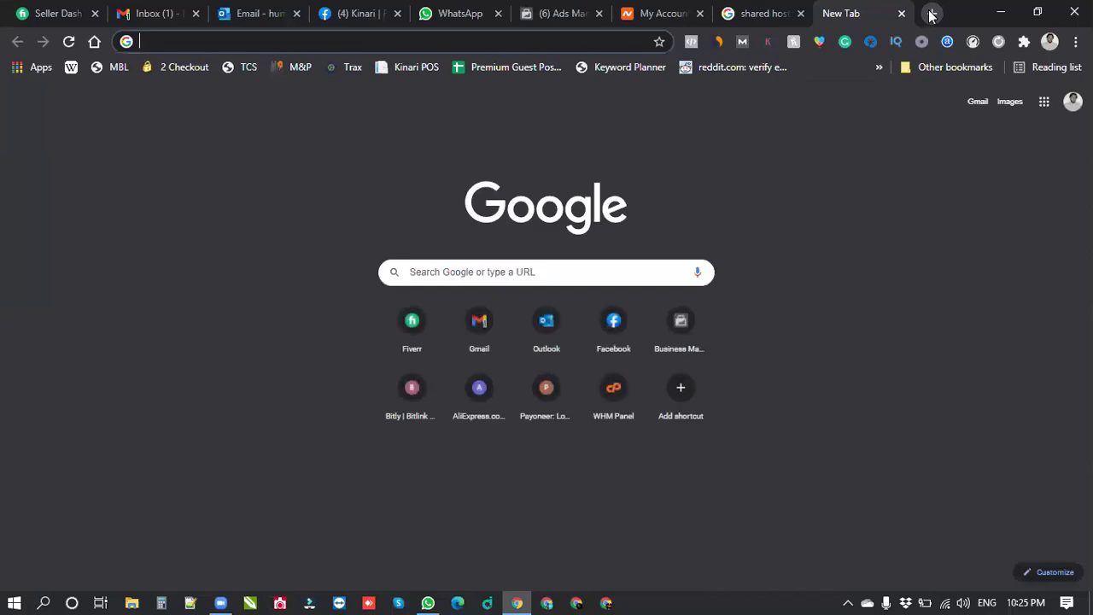
text(cpa)
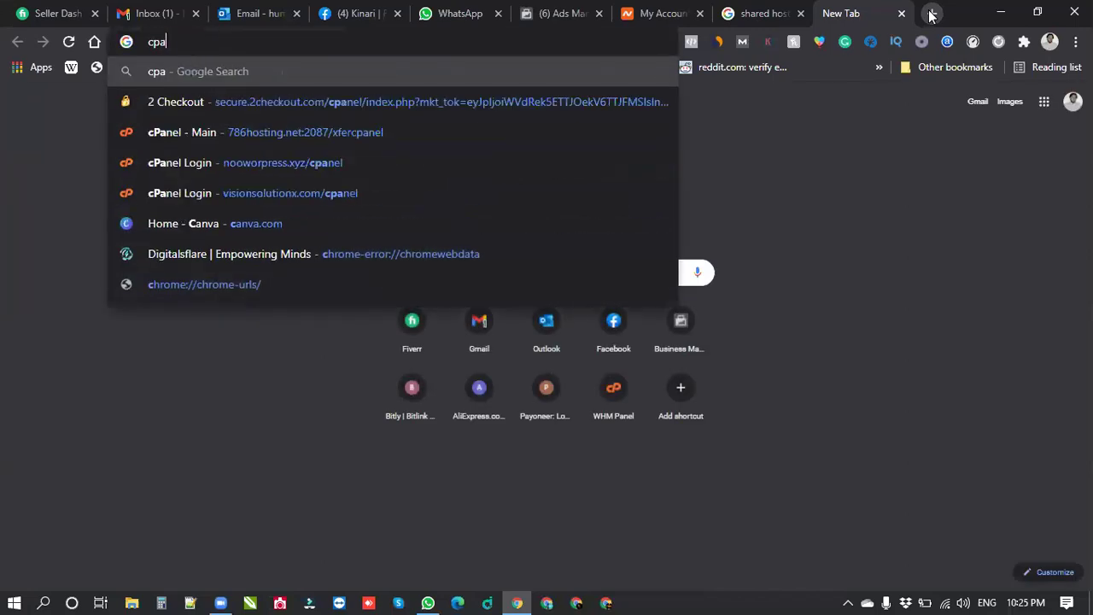
text(nel hos)
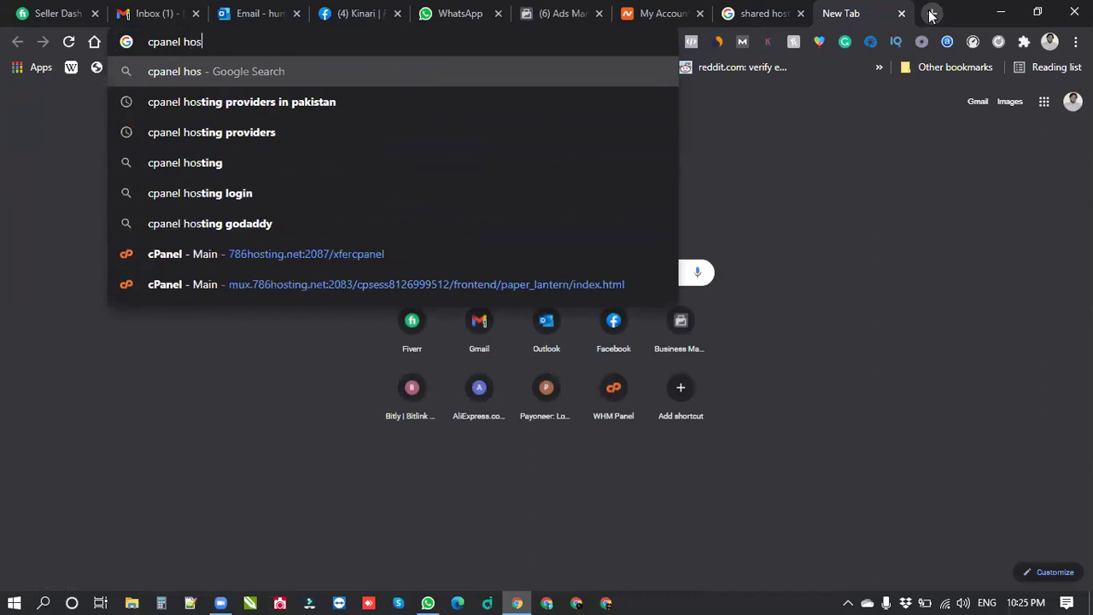
text(ting pro)
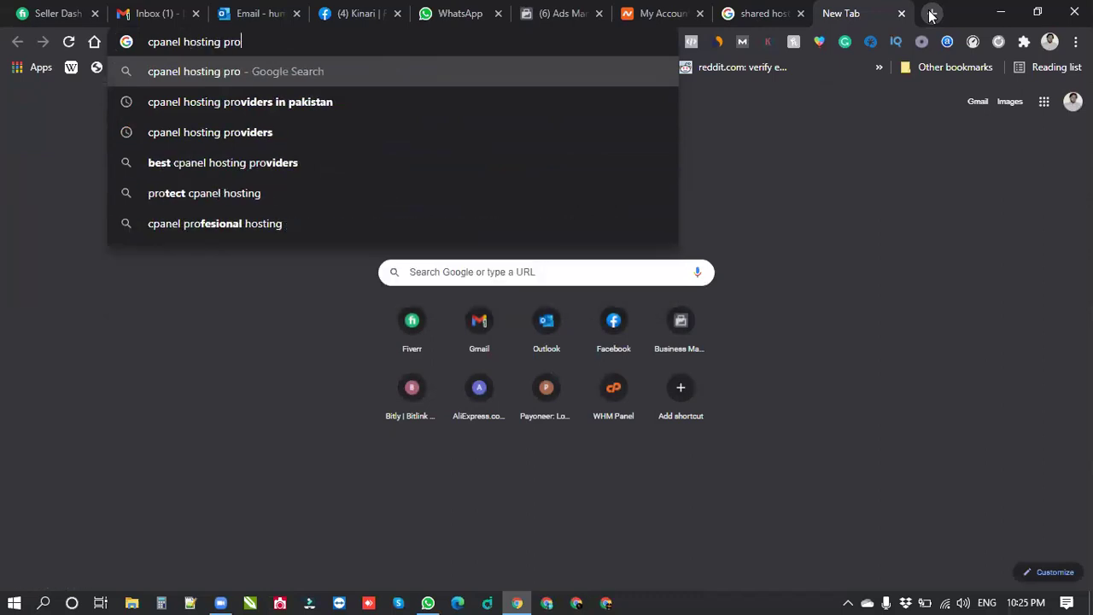
text(viders)
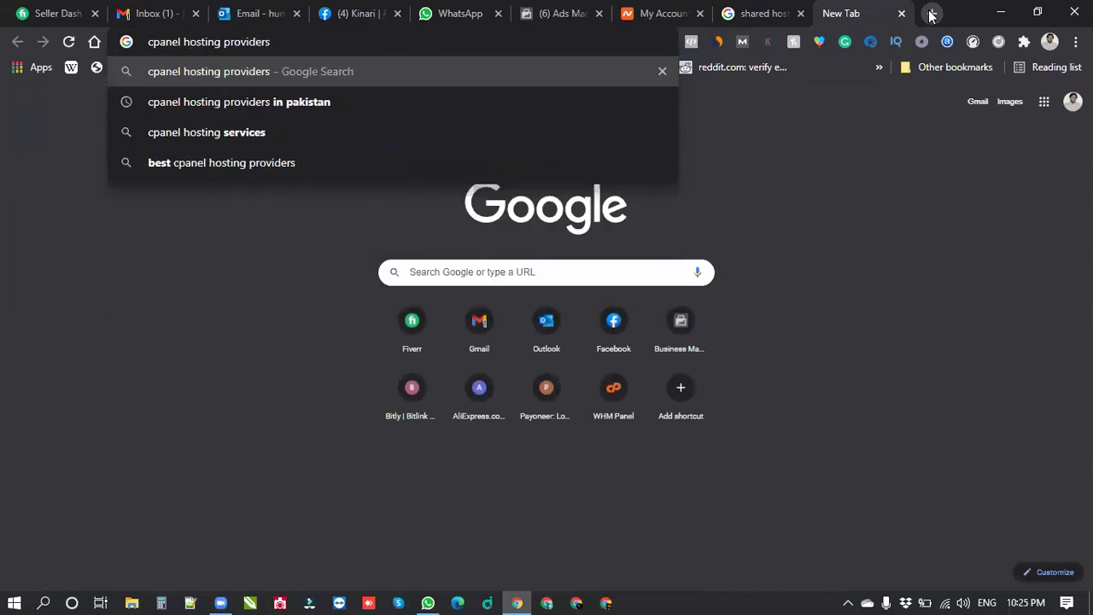
text( for)
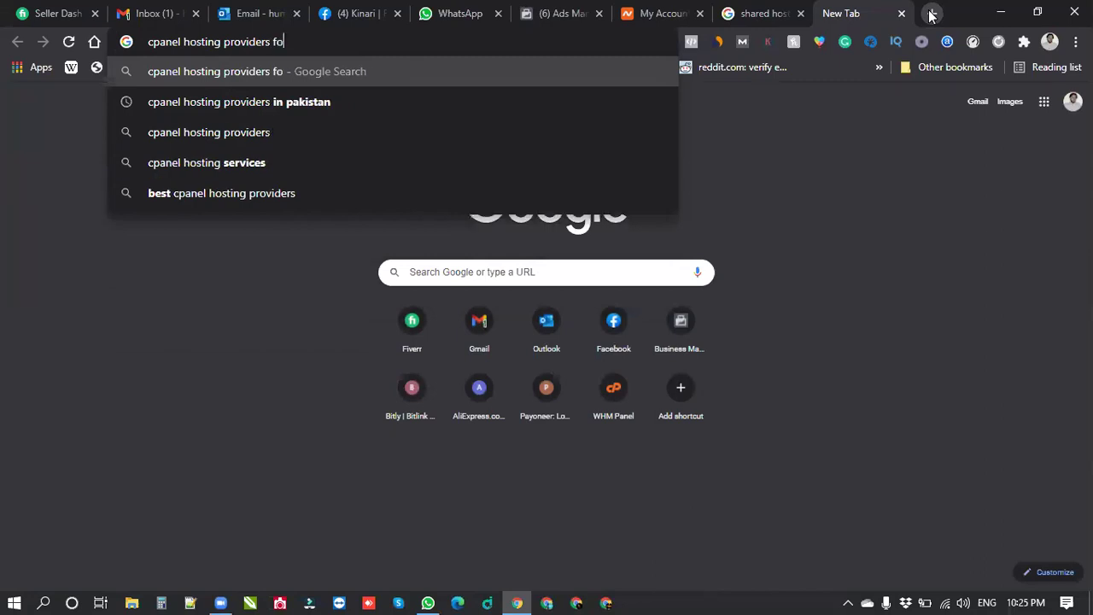
key(BackSpace)
key(BackSpace)
key(BackSpace)
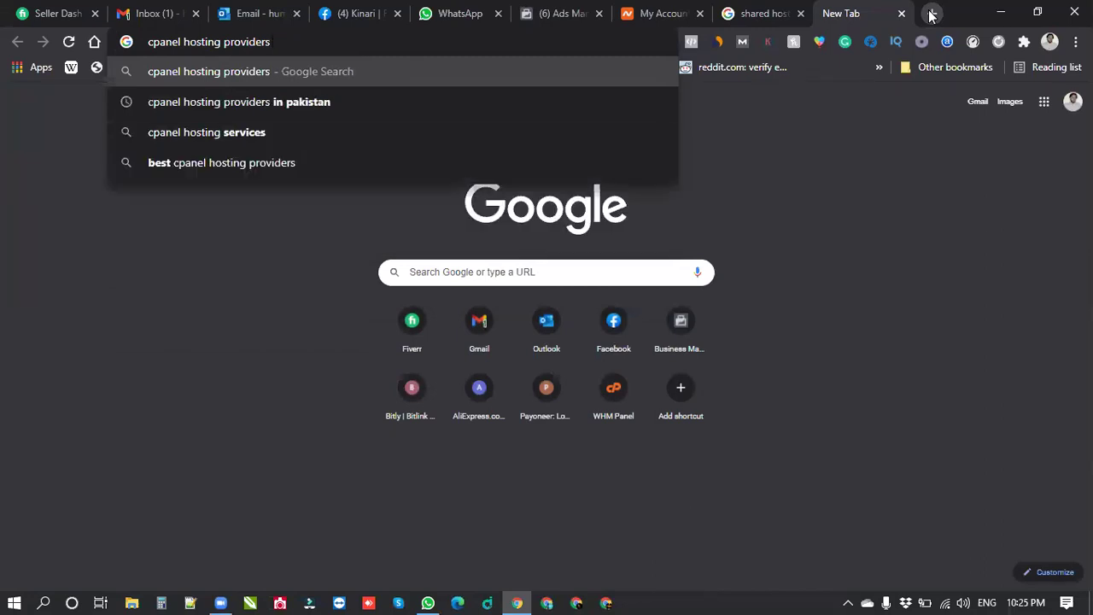
text(#)
key(BackSpace)
key(Return)
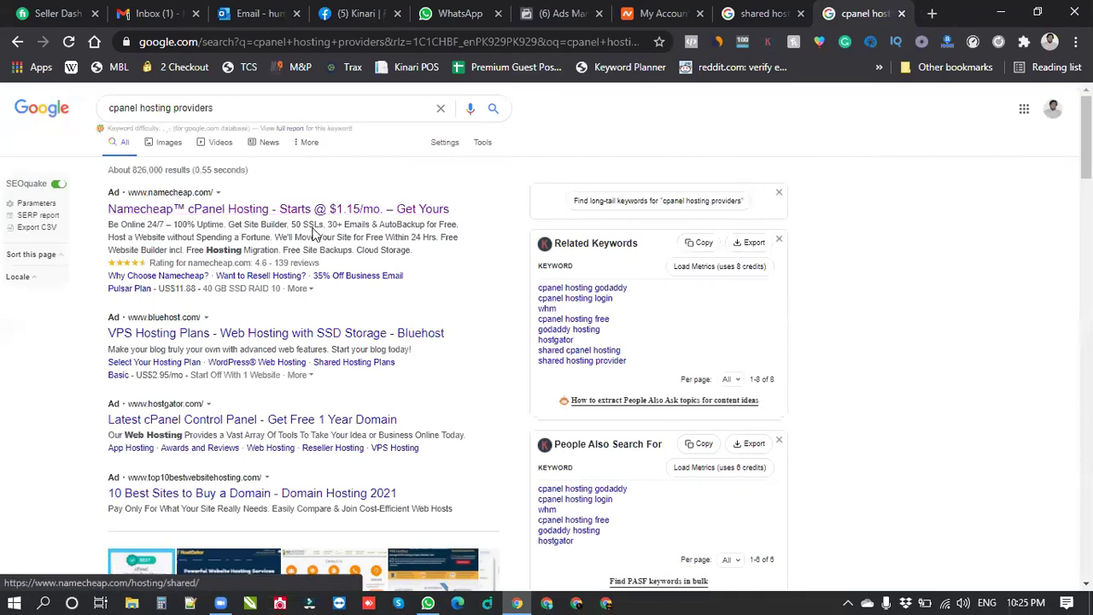
Open the WebsiteBuilderExpert result "The 7 Best cPanel Hosting Providers" in a new tab and switch to it
scroll(312, 232, down, 6)
scroll(313, 232, down, 1)
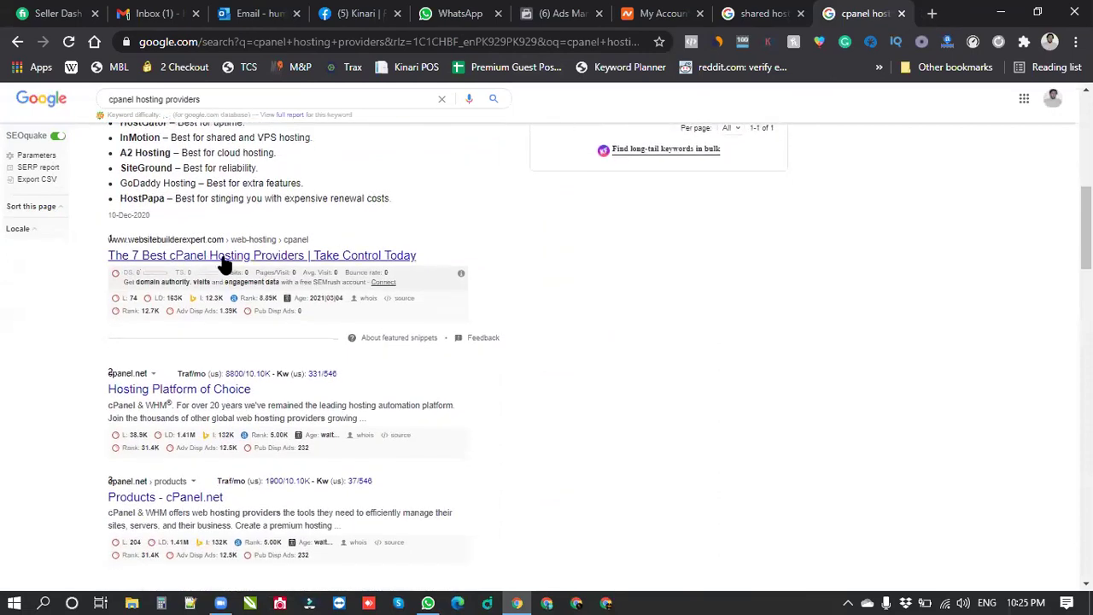
right_click(224, 264)
click(248, 268)
click(857, 12)
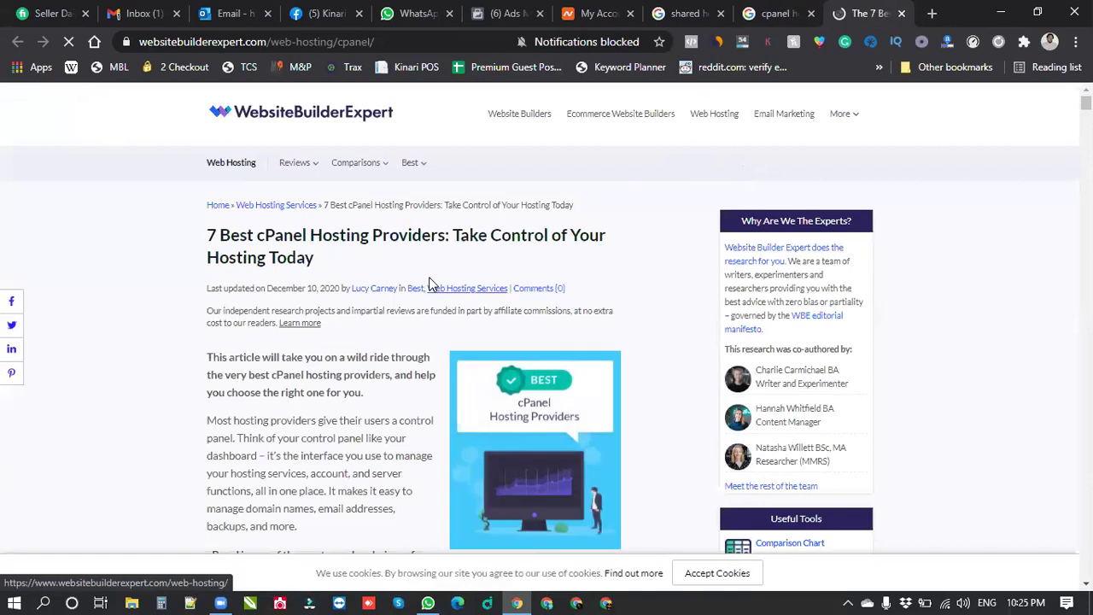
Review the article's list of seven cPanel hosts, their ratings and the side-by-side comparison of support, disk space, uptime and price
scroll(248, 213, down, 5)
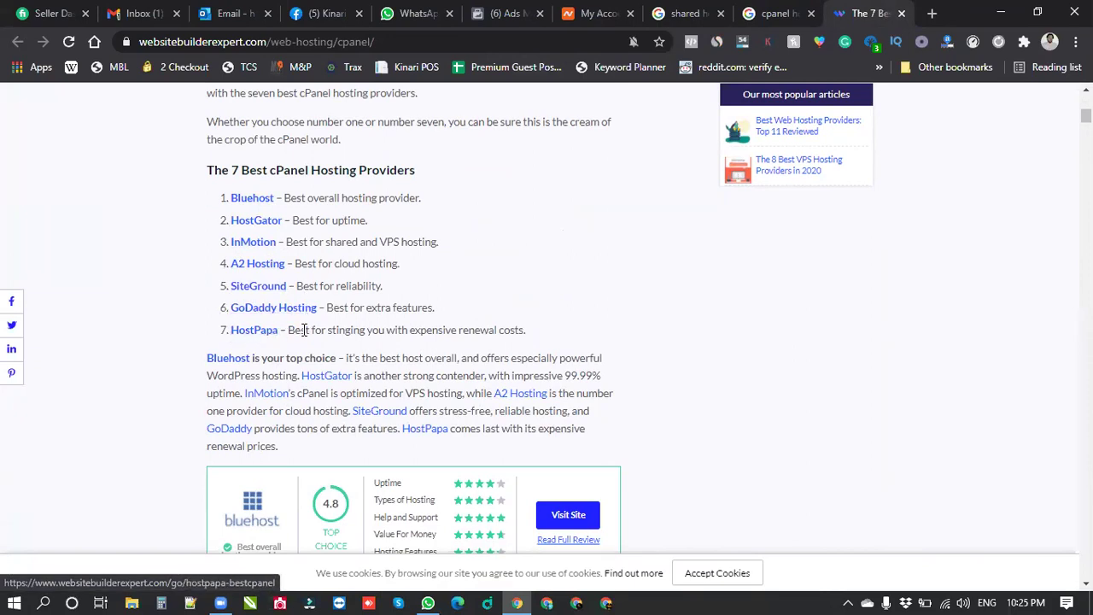
scroll(307, 328, down, 4)
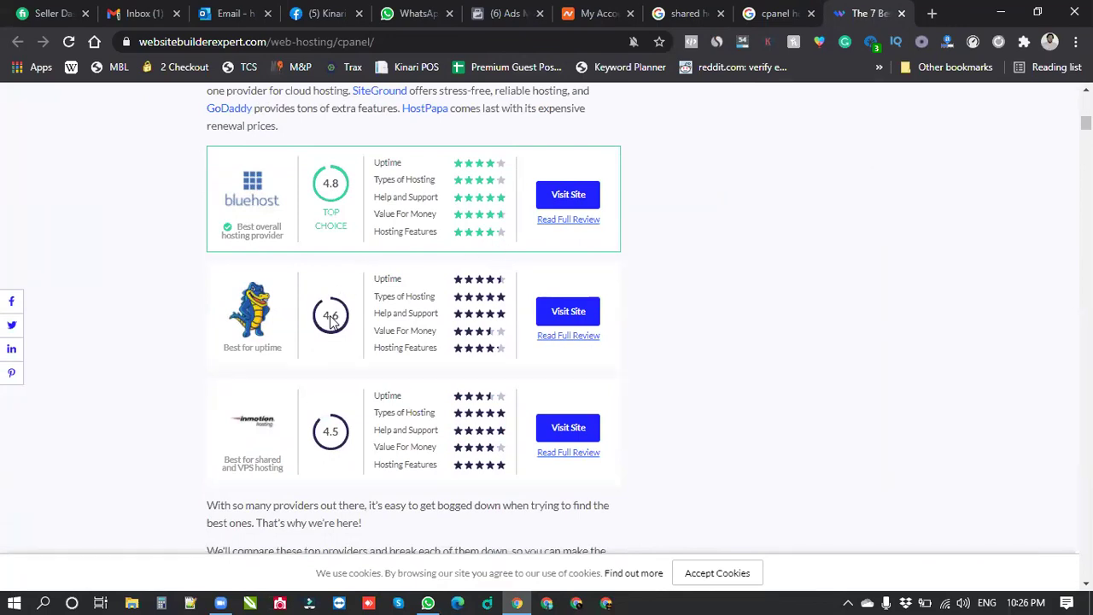
scroll(331, 318, down, 3)
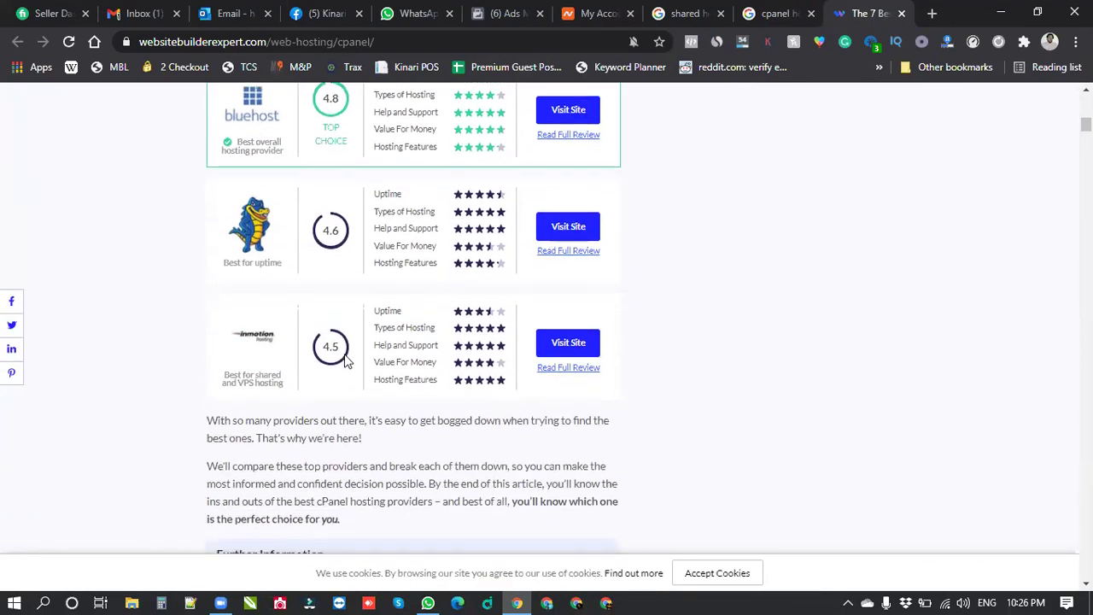
scroll(344, 354, down, 5)
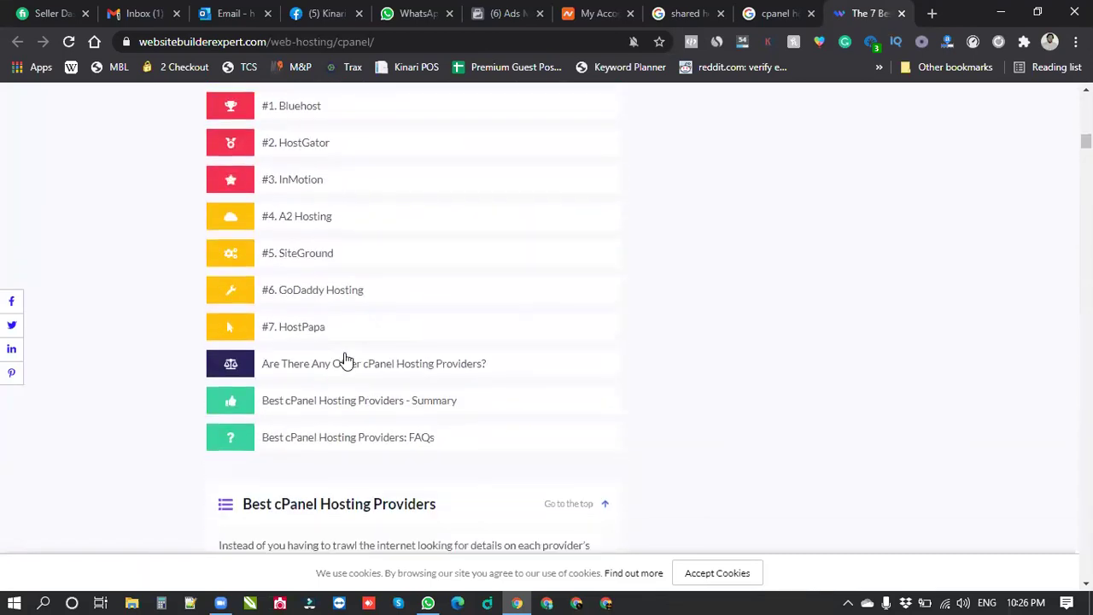
scroll(346, 358, down, 5)
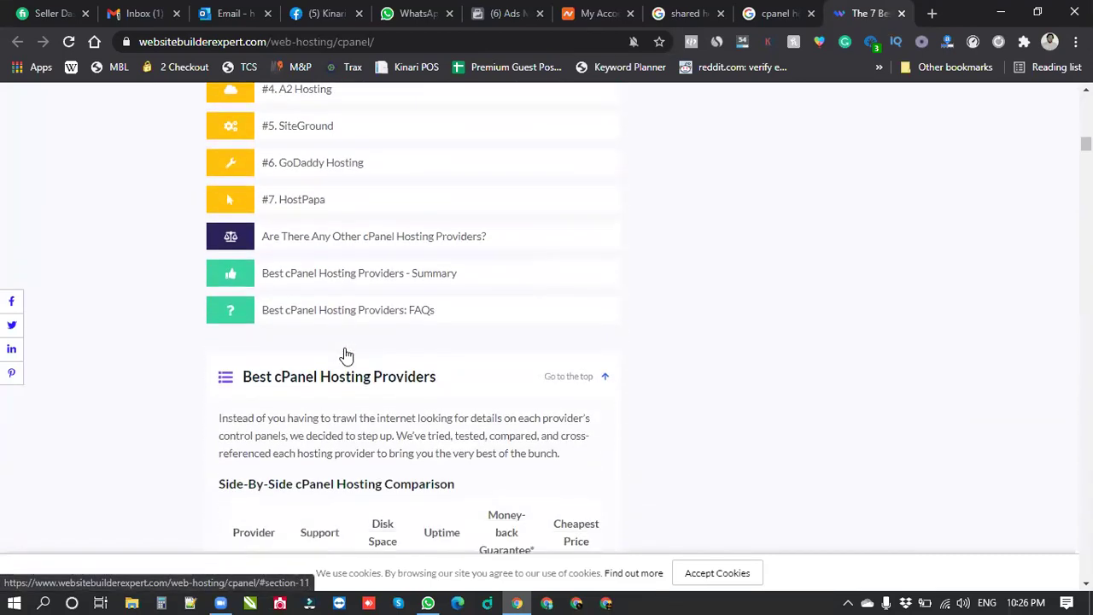
scroll(345, 355, down, 2)
scroll(344, 354, up, 1)
scroll(345, 353, down, 1)
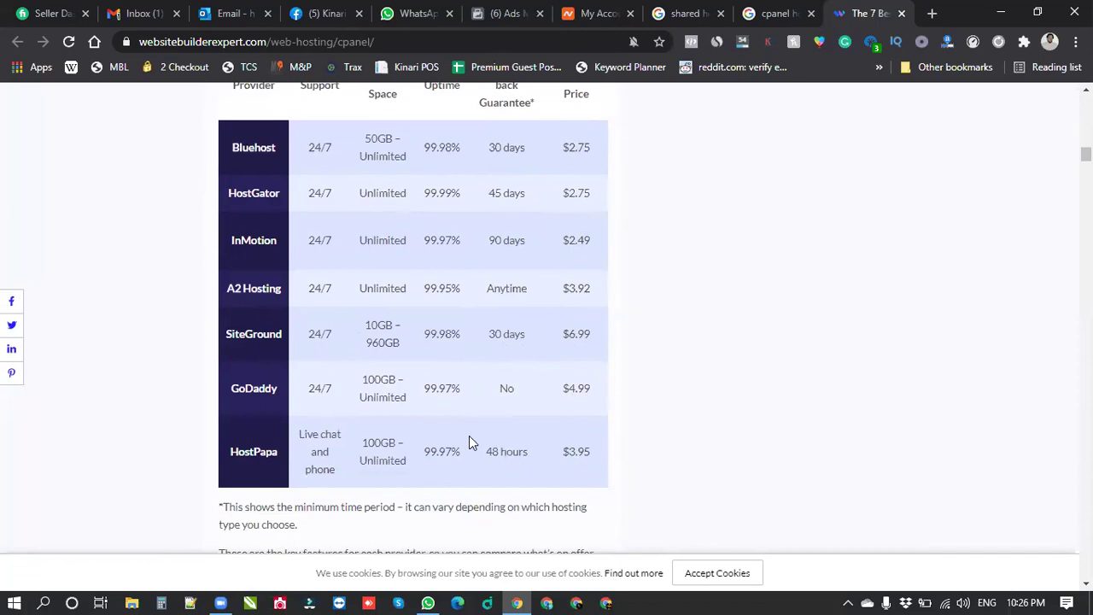
Skim the Features Explained section below the comparison table and return to the beginning of the article
scroll(469, 436, down, 1)
scroll(469, 438, down, 10)
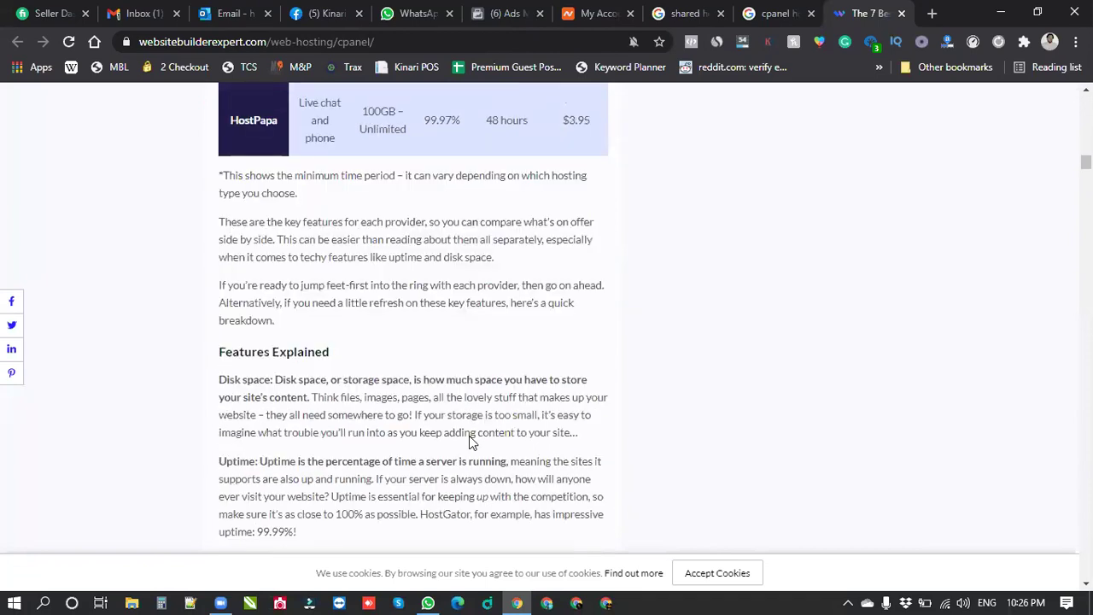
scroll(469, 436, down, 3)
scroll(469, 435, up, 8)
scroll(469, 436, up, 20)
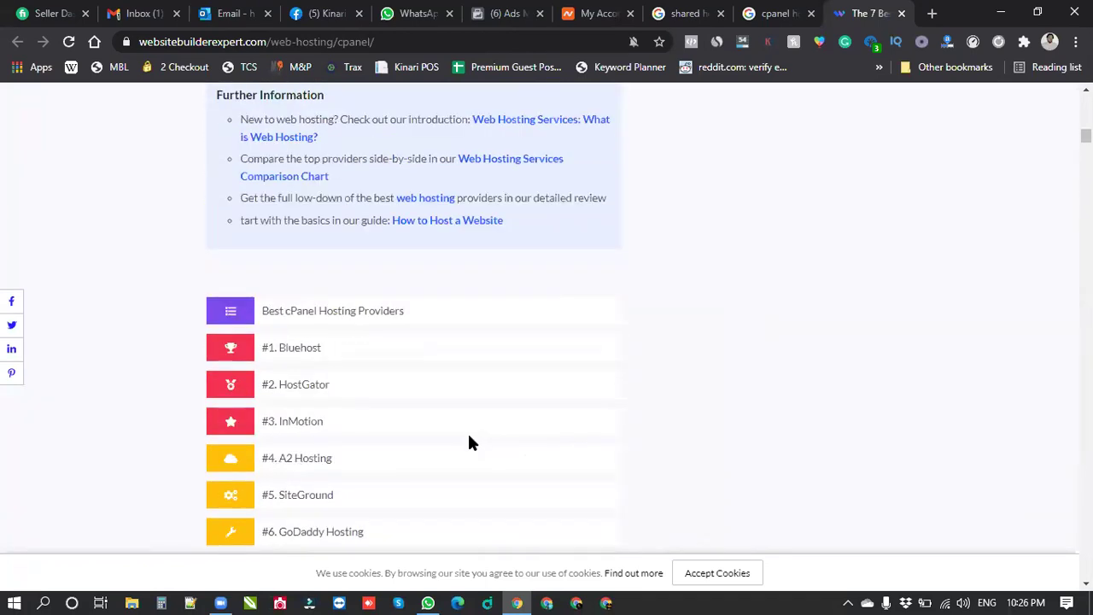
scroll(485, 437, up, 12)
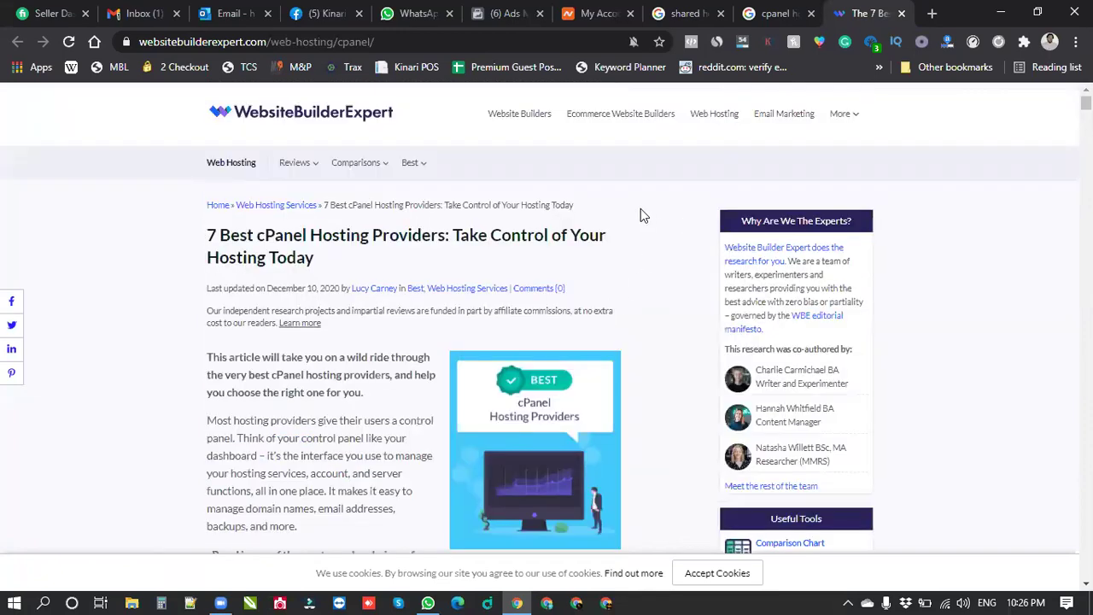
Open DNS Details.docx from the LWE Data folder on the desktop in Word and close the folder window
click(995, 9)
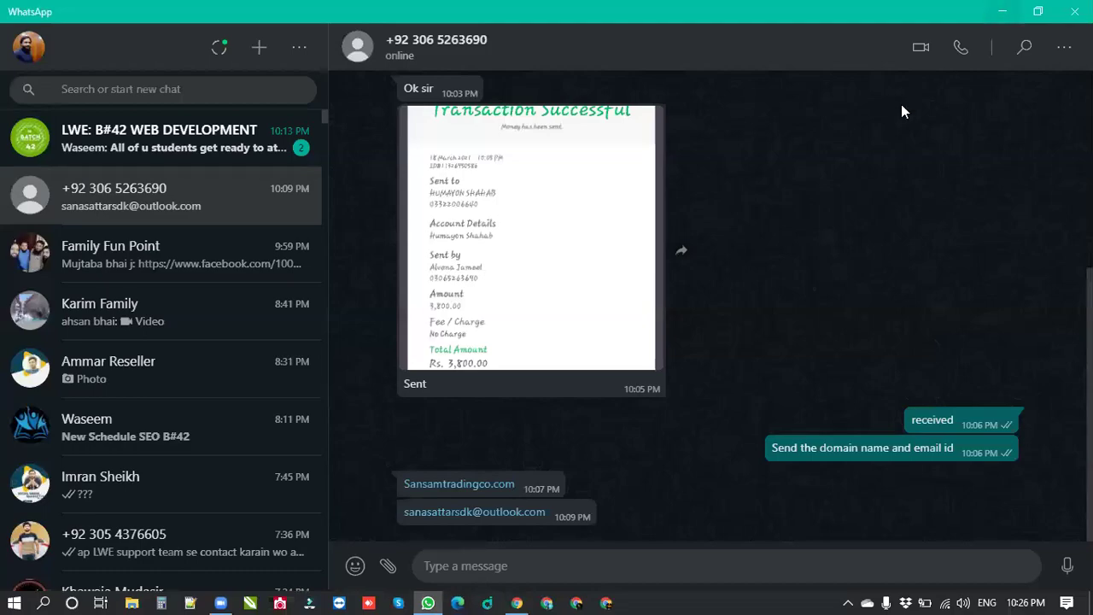
key(super+d)
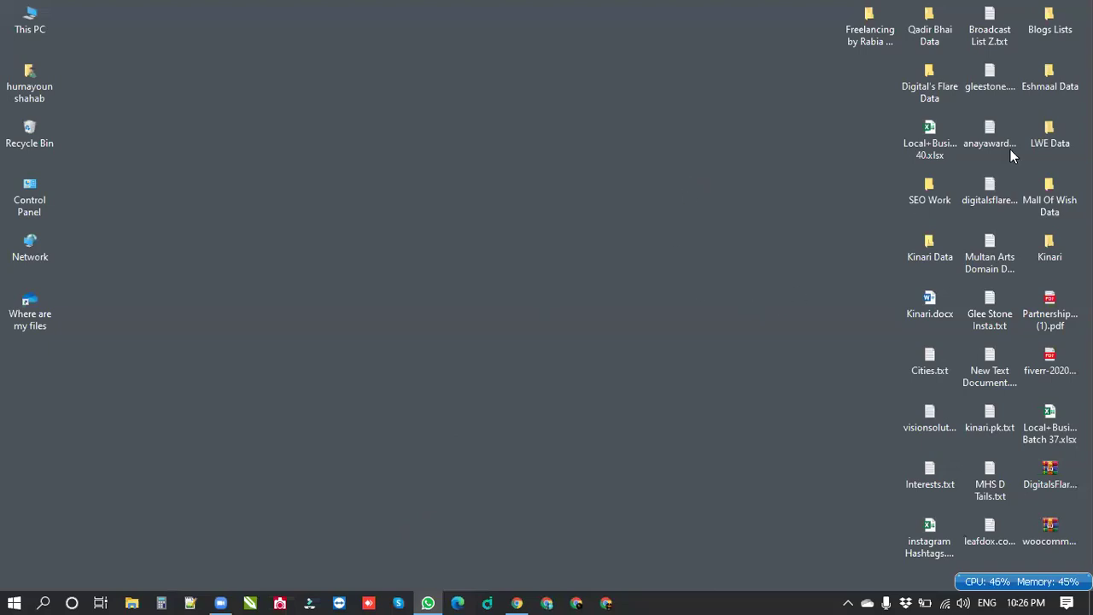
click(1048, 137)
key(Return)
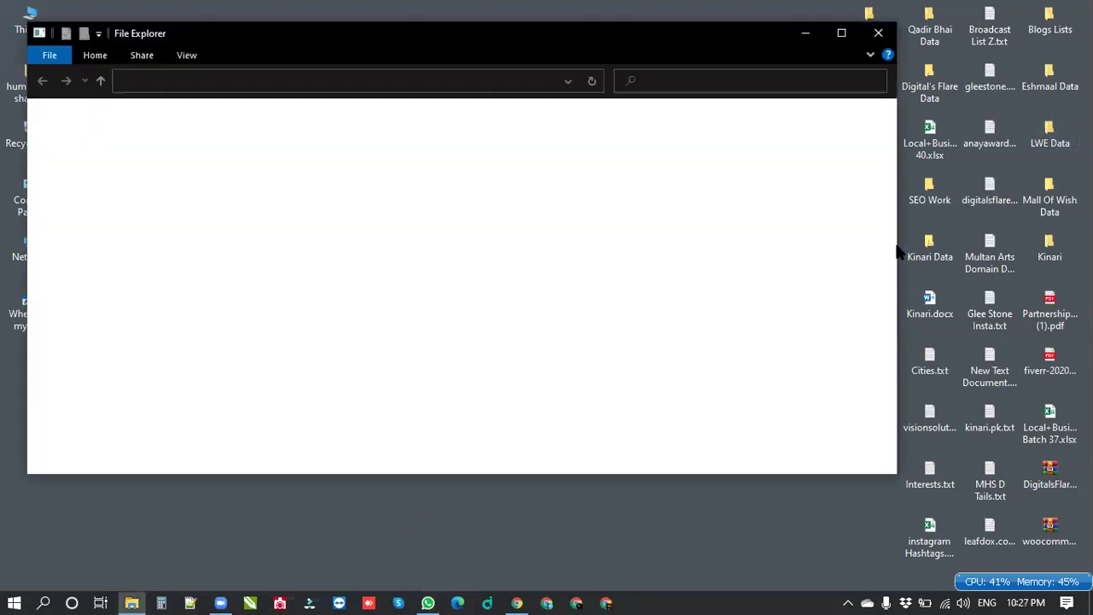
scroll(253, 272, down, 1)
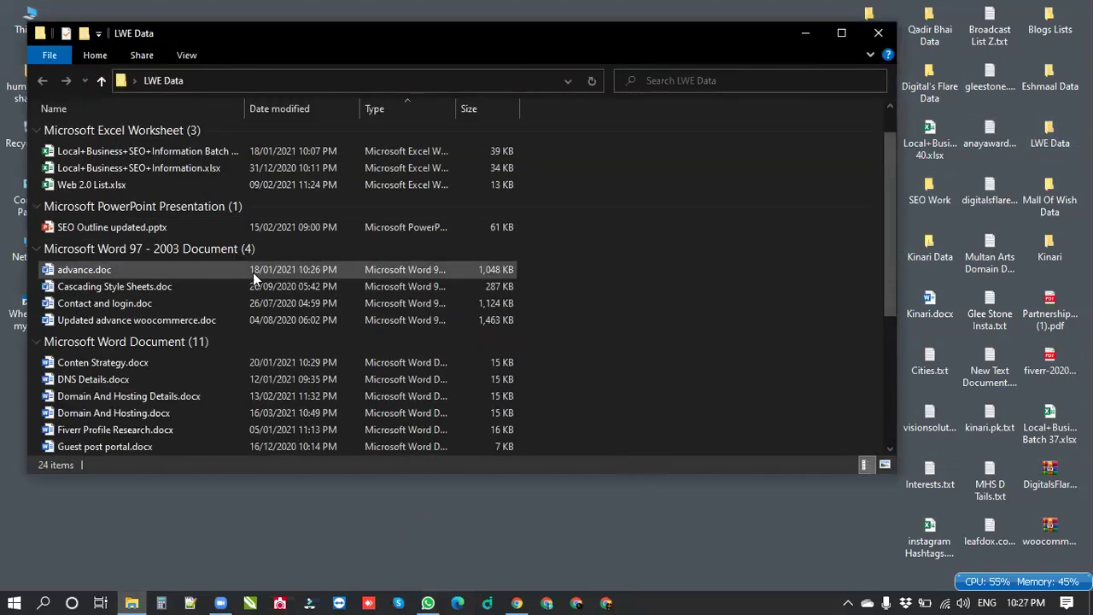
scroll(239, 280, down, 1)
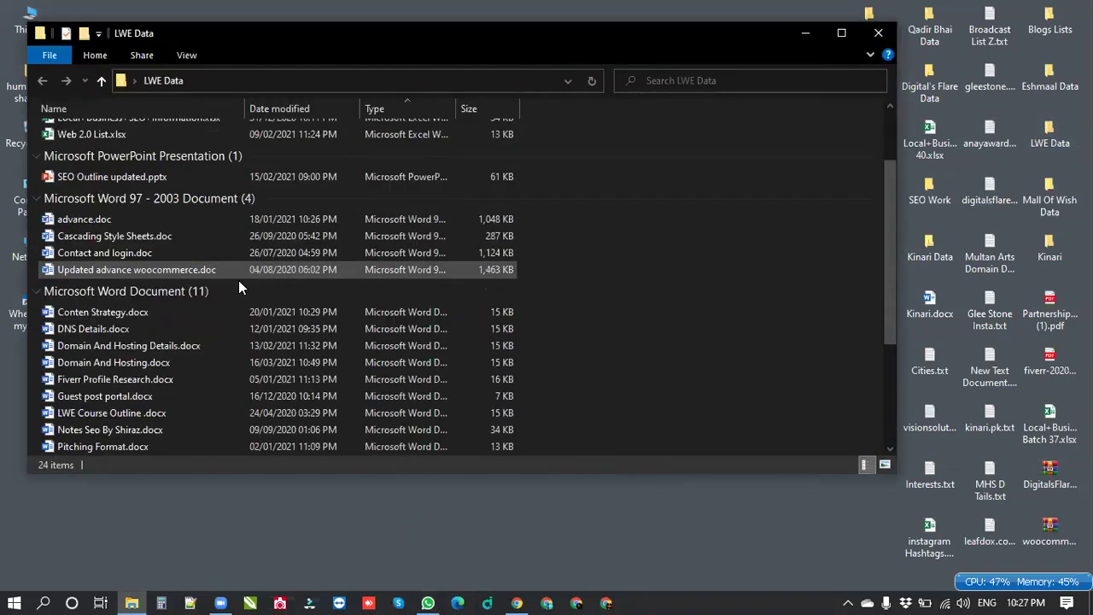
double_click(85, 328)
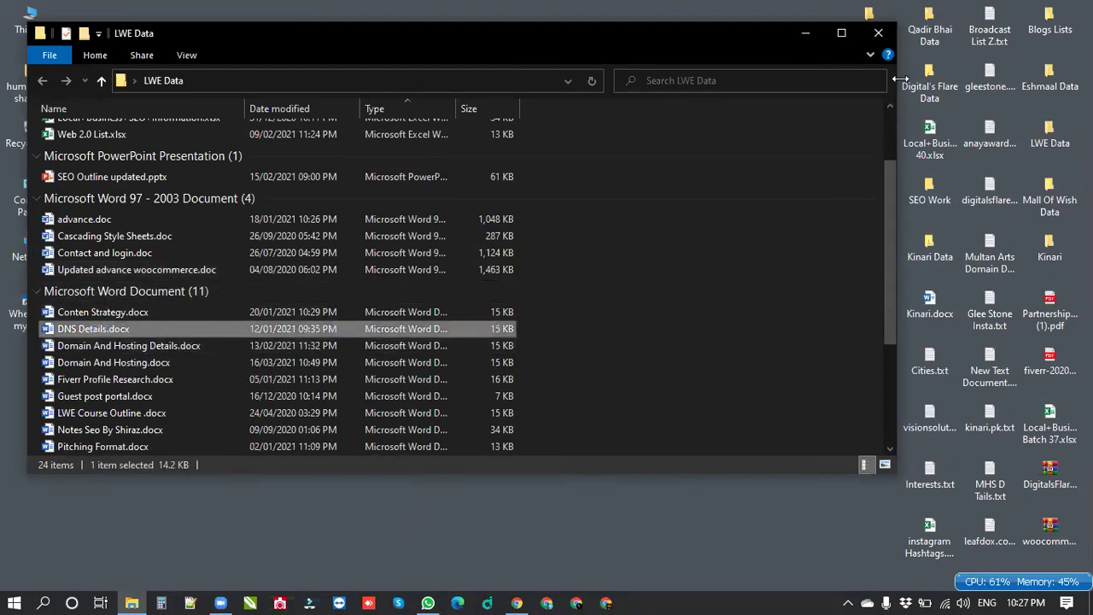
click(879, 33)
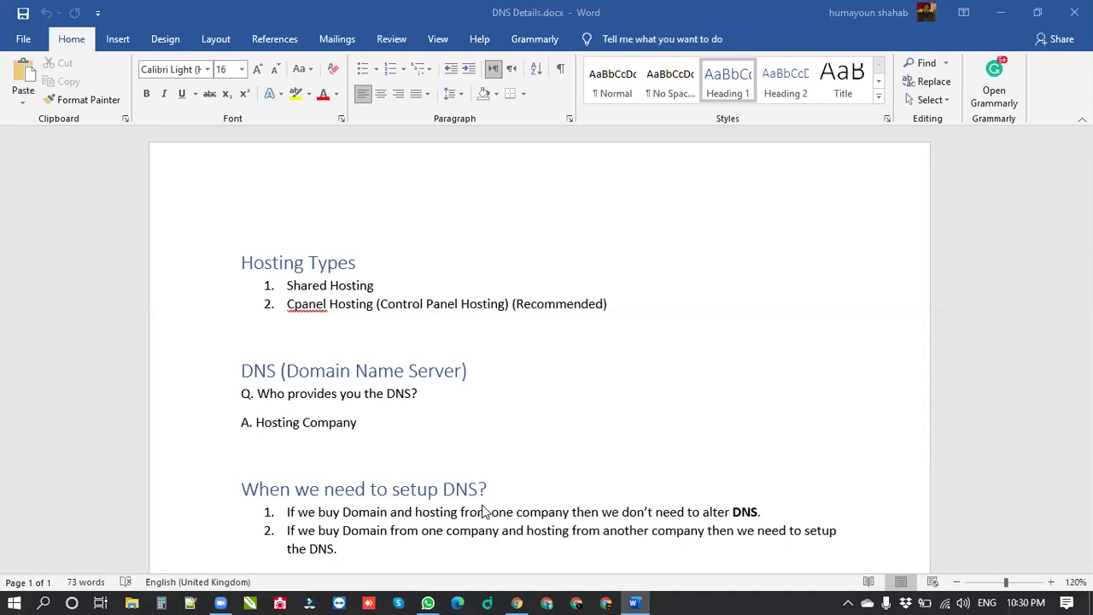
Read the document's notes on hosting types, when DNS must be set up, and the 786hosting.net name servers
scroll(519, 290, down, 2)
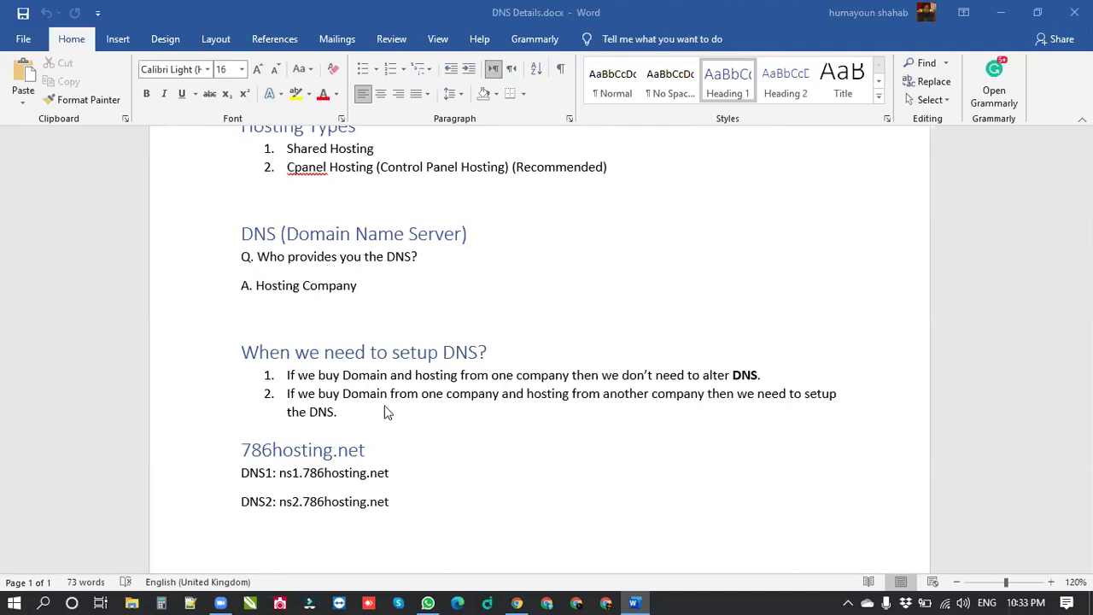
scroll(360, 414, down, 2)
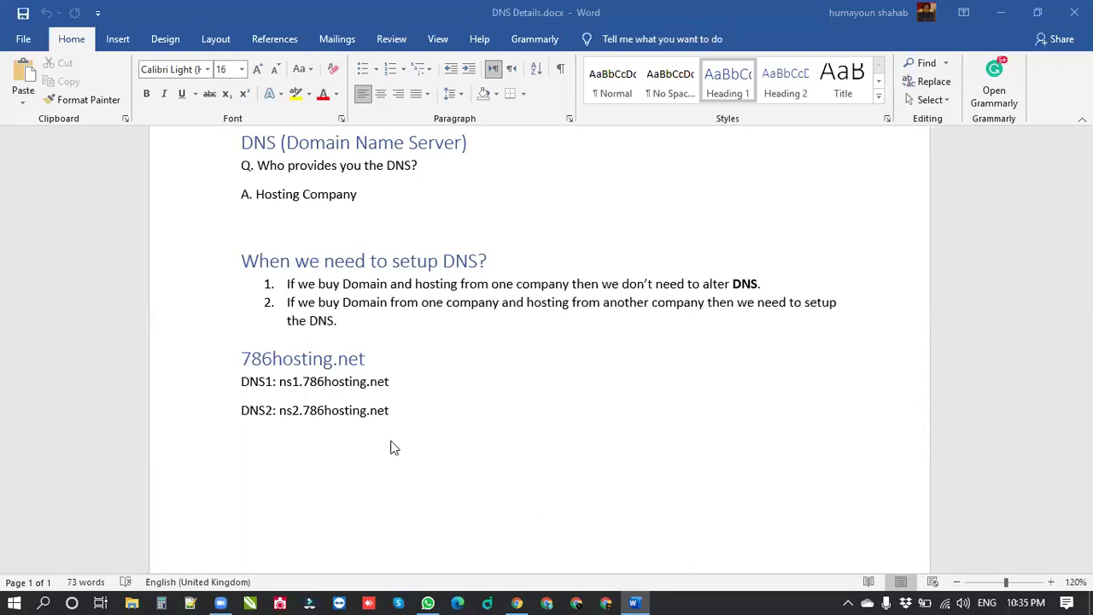
mouse_move(617, 595)
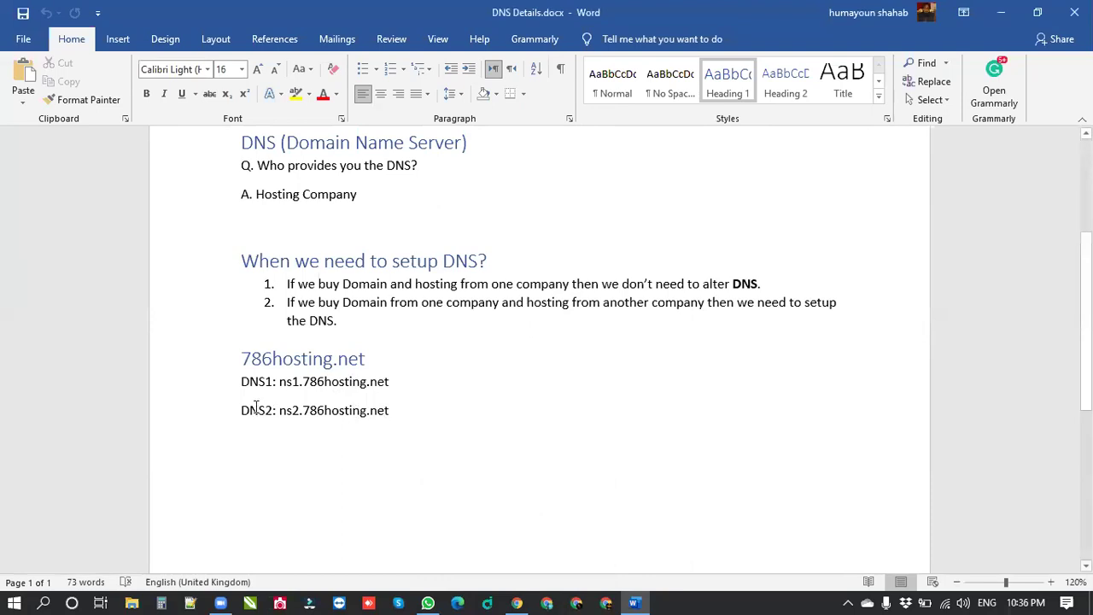
Highlight the DNS1 and DNS2 entries for 786hosting.net, including the ns1 prefix and the domain part, and switch back to Chrome
drag(251, 380, 426, 412)
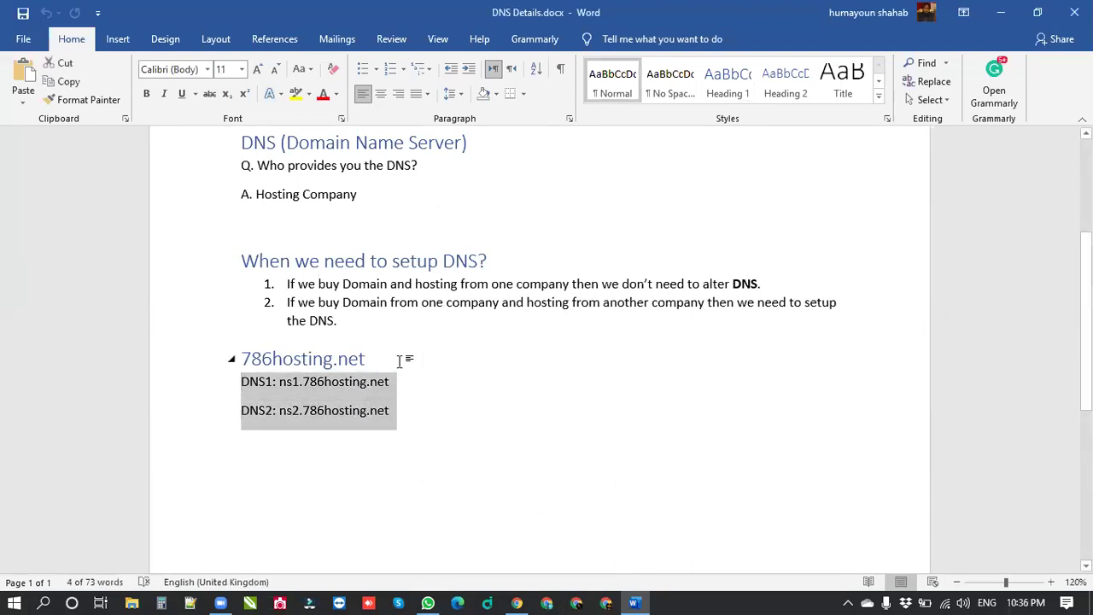
click(445, 359)
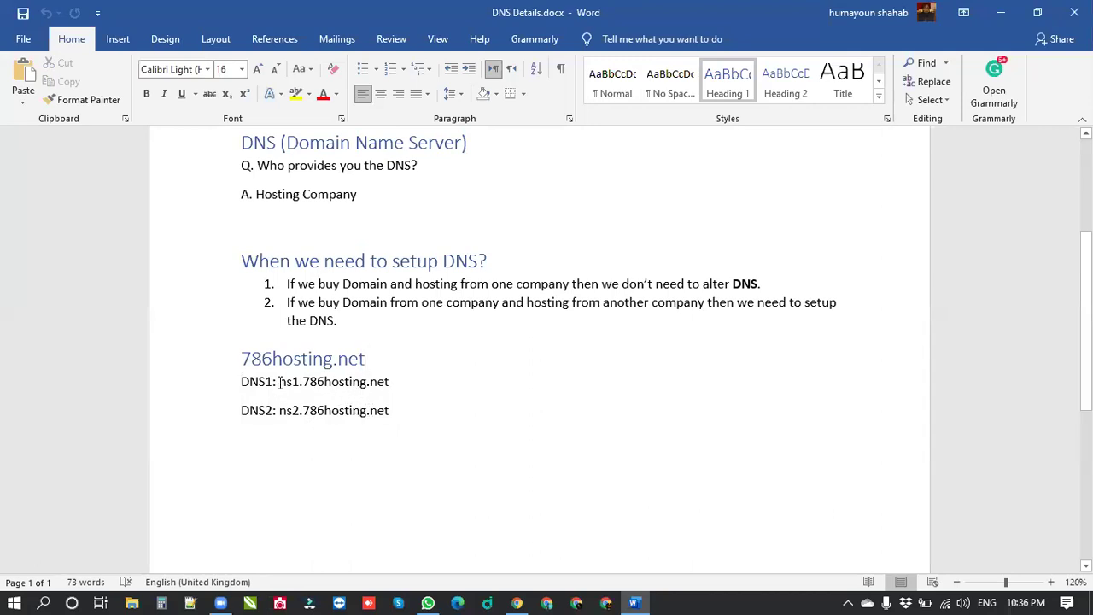
mouse_move(280, 383)
mouse_down()
mouse_move(300, 382)
mouse_move(293, 389)
mouse_up()
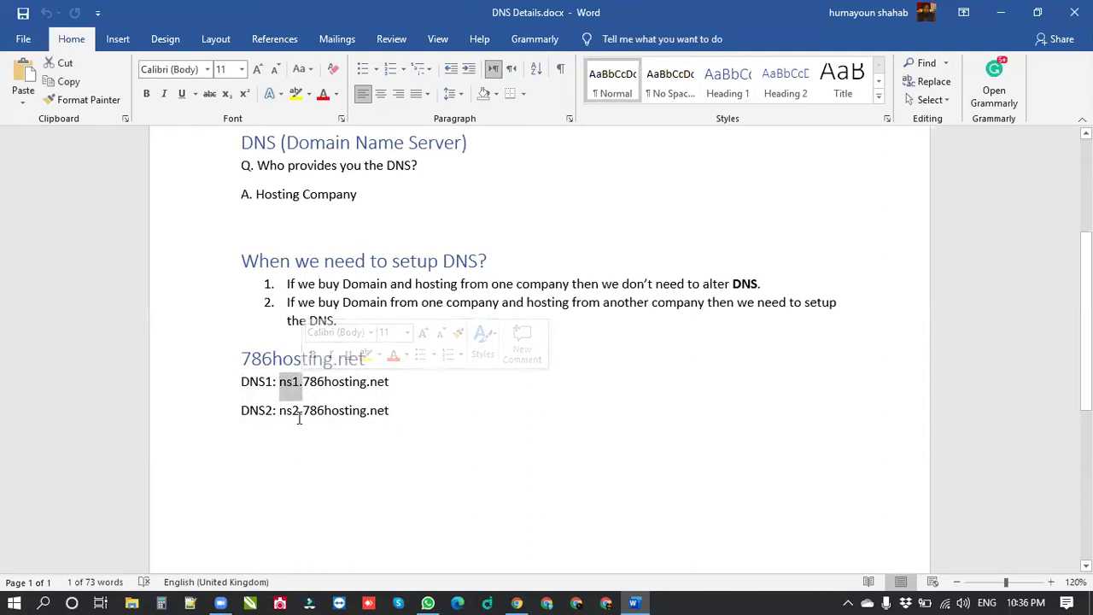
drag(303, 383, 402, 387)
drag(303, 411, 402, 409)
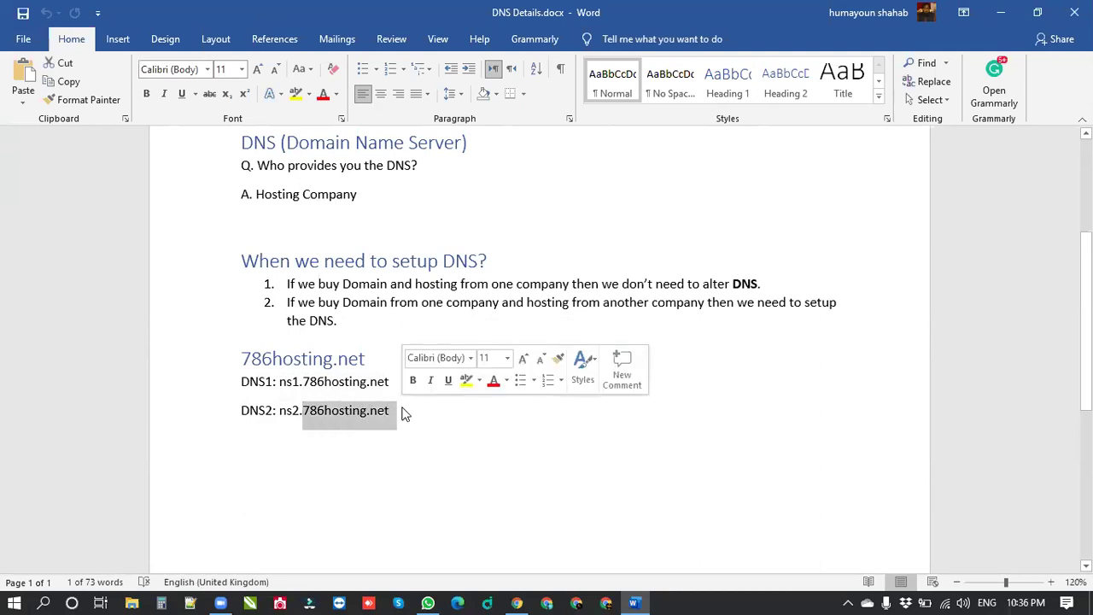
click(408, 410)
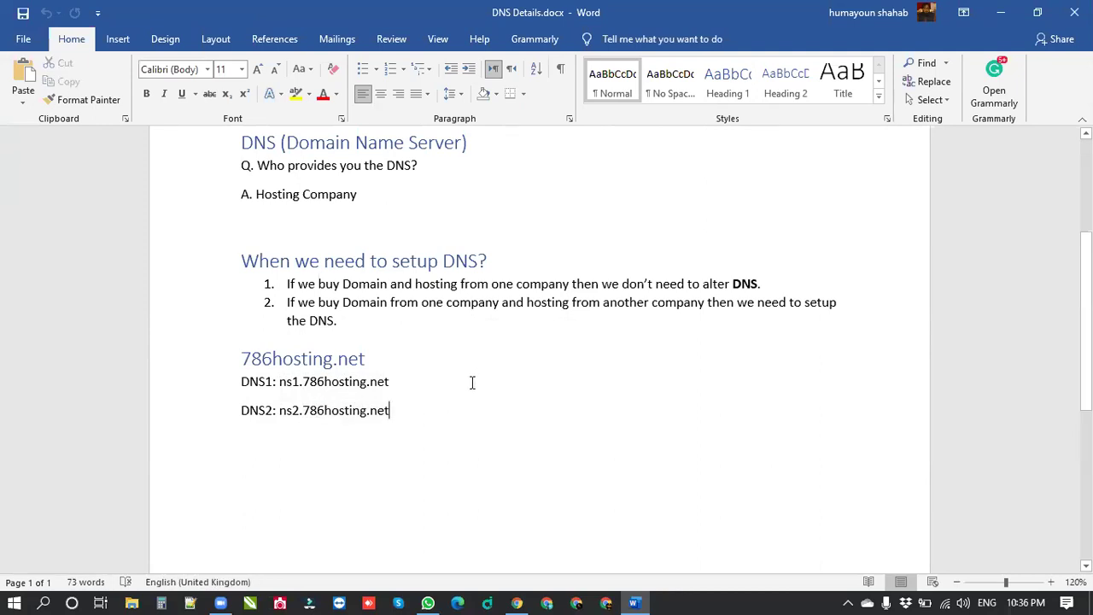
click(521, 602)
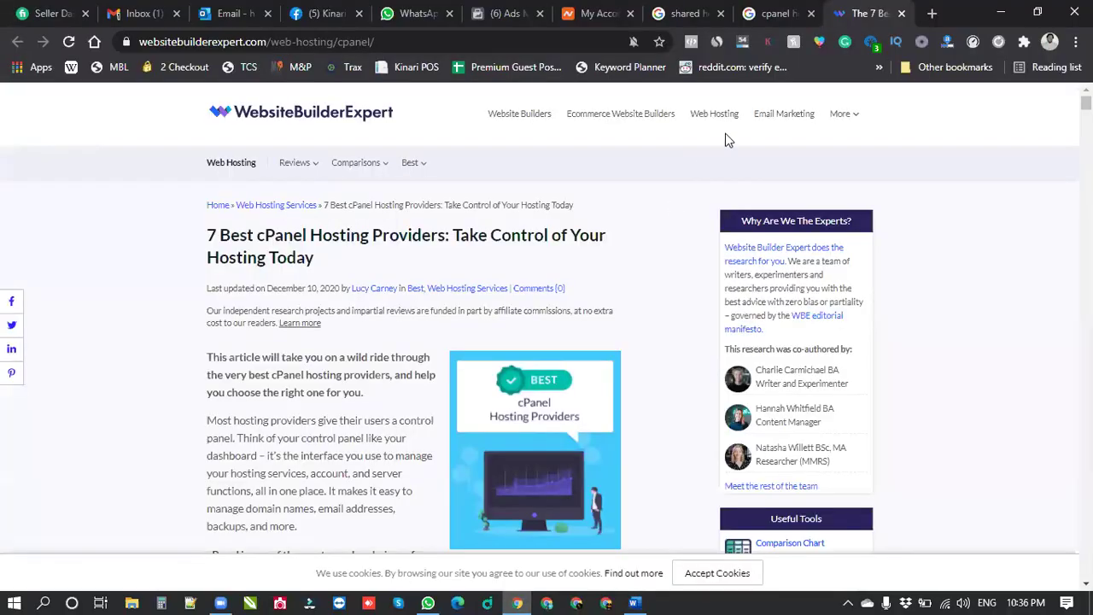
Switch to the Namecheap dashboard and open the management page of sansamtradingco.com at its Nameservers setting
click(598, 13)
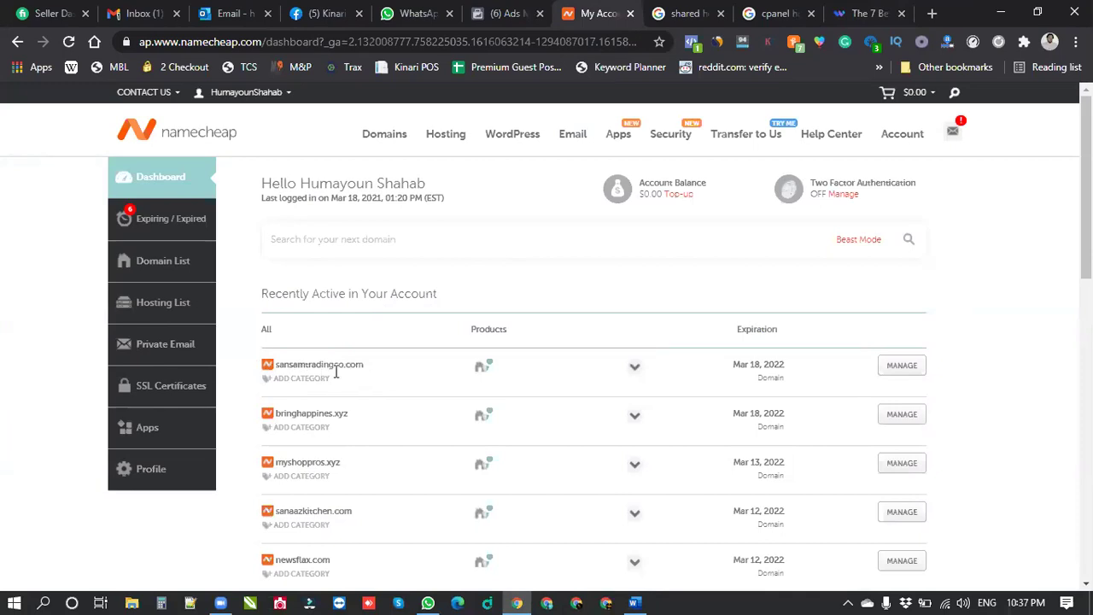
click(898, 368)
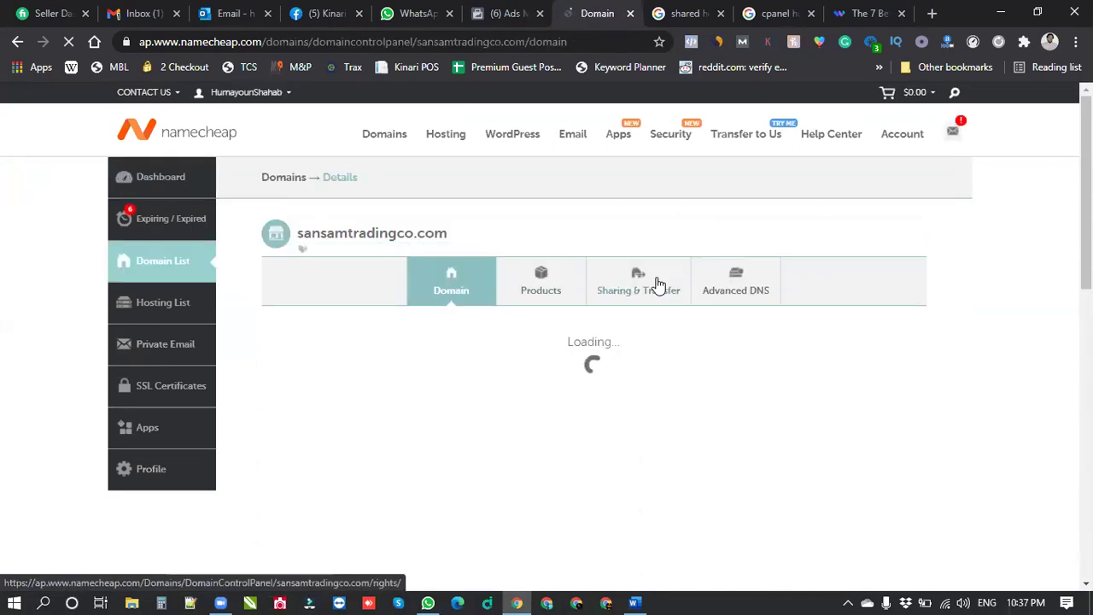
scroll(656, 282, down, 2)
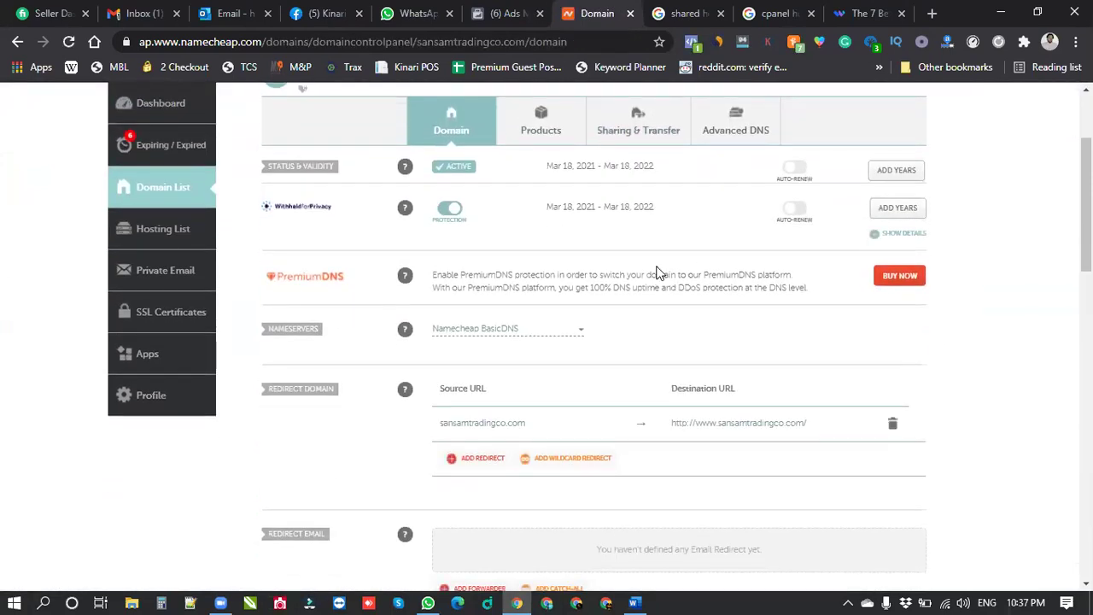
scroll(533, 302, up, 1)
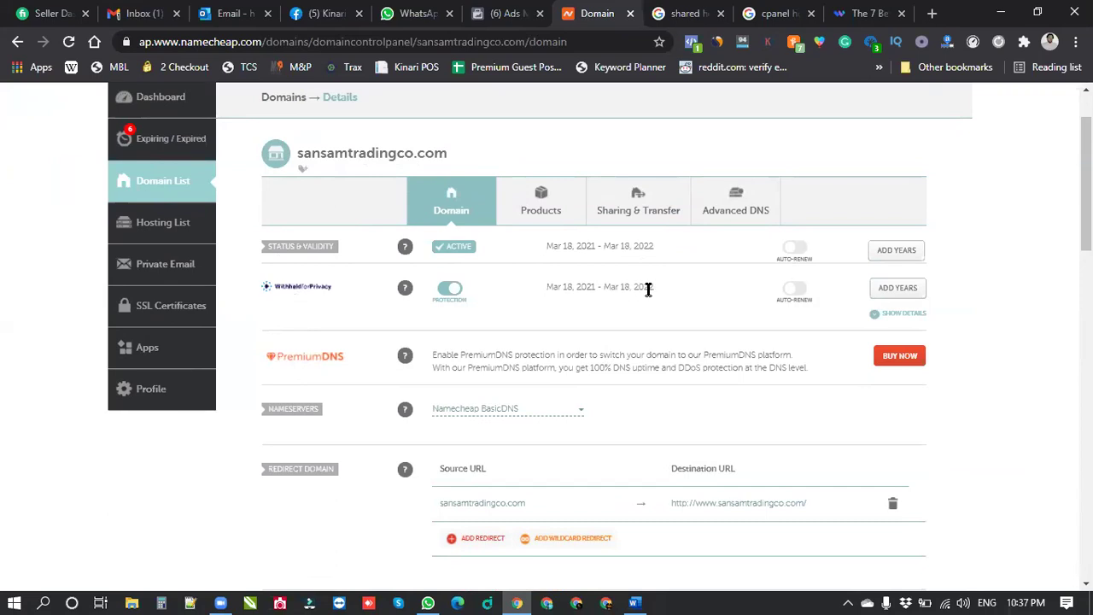
scroll(649, 290, down, 1)
mouse_move(405, 275)
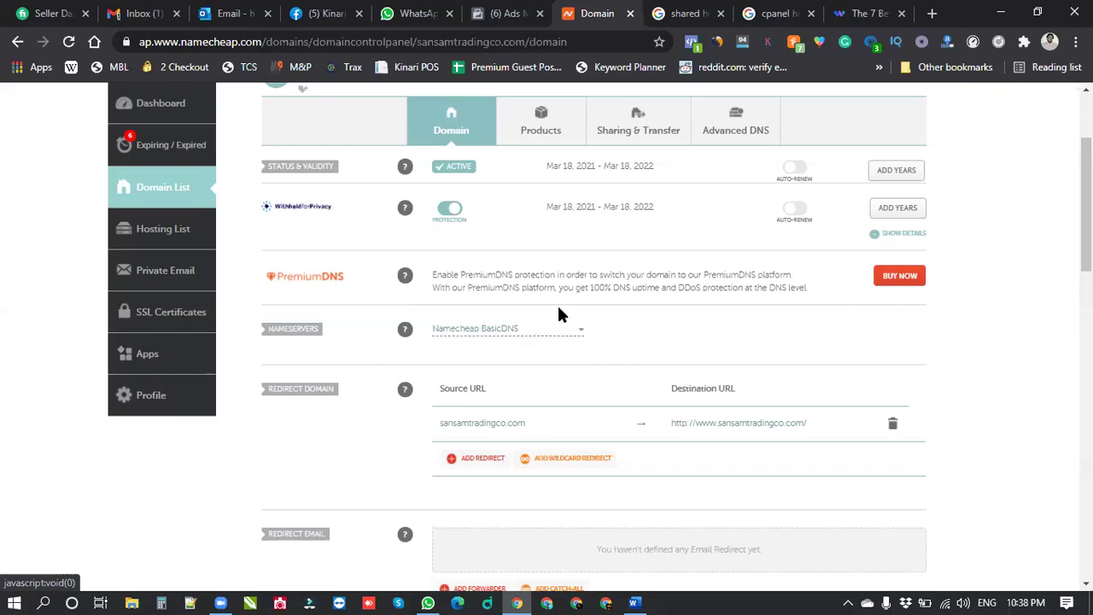
Set the domain's name servers to Custom DNS with ns1.786hosting.net and ns2.786hosting.net
click(528, 336)
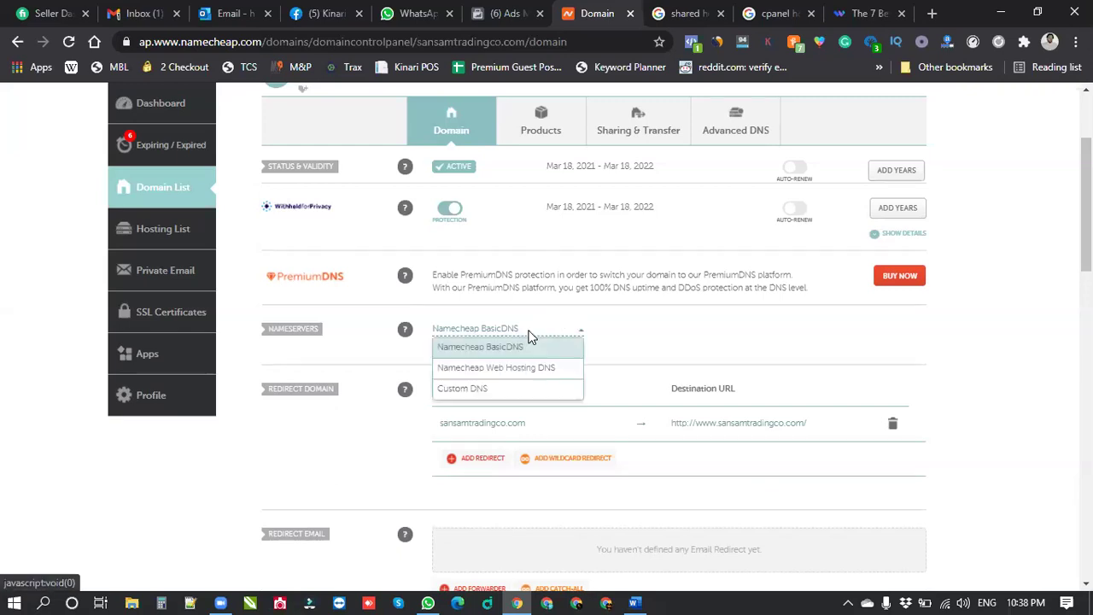
click(486, 392)
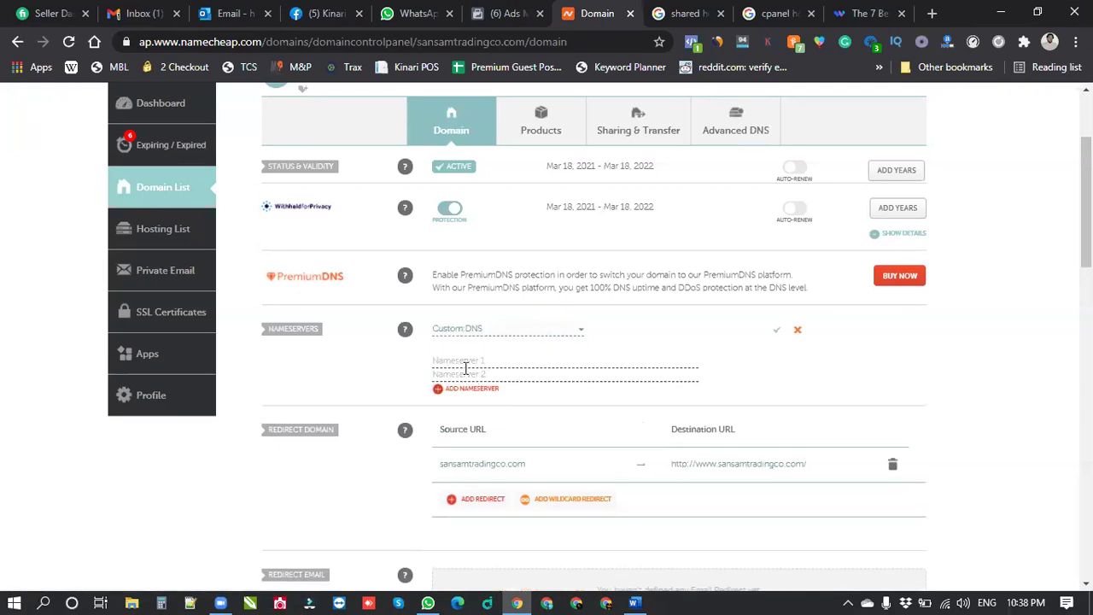
click(459, 360)
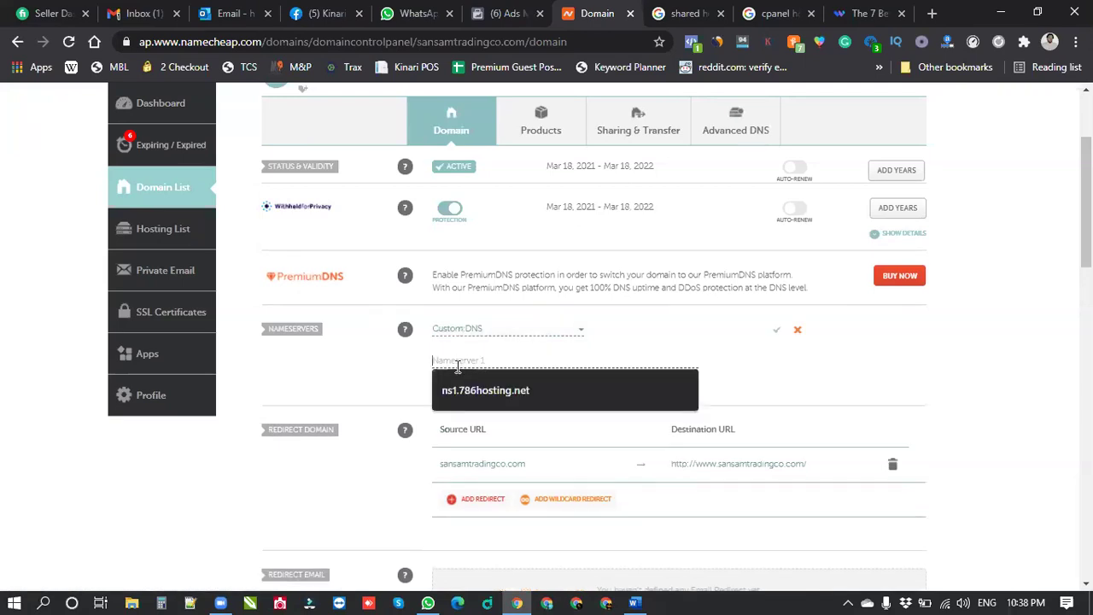
click(393, 366)
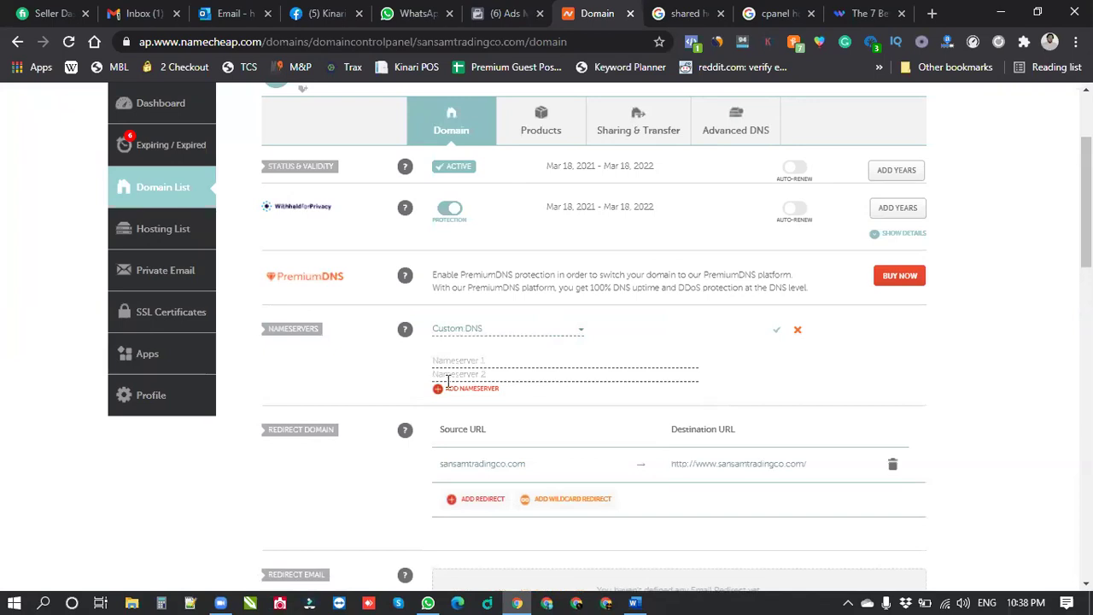
click(470, 359)
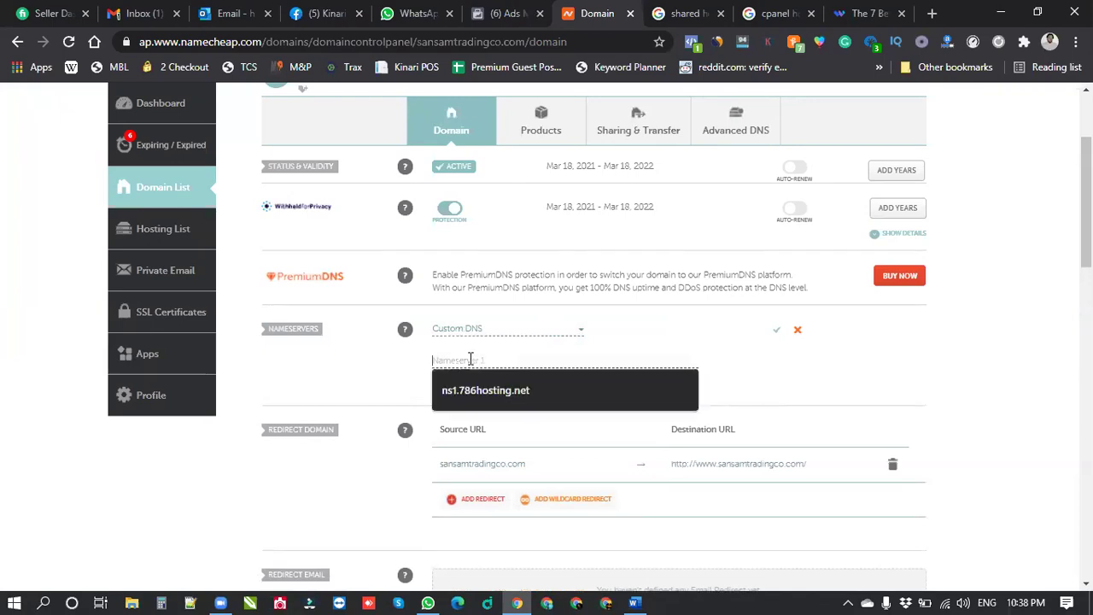
click(476, 396)
click(470, 374)
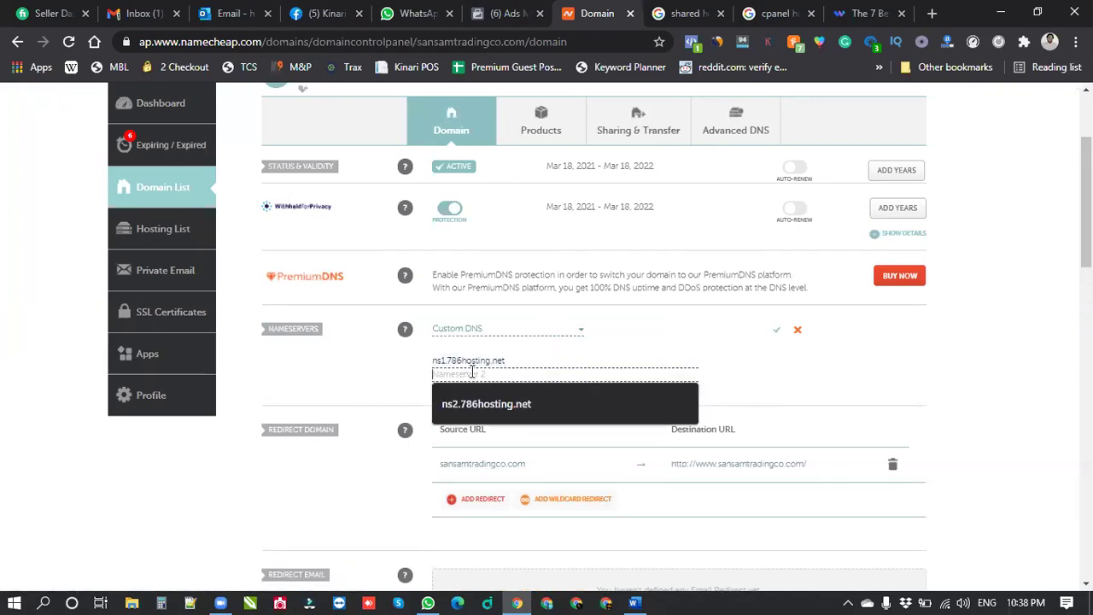
click(478, 404)
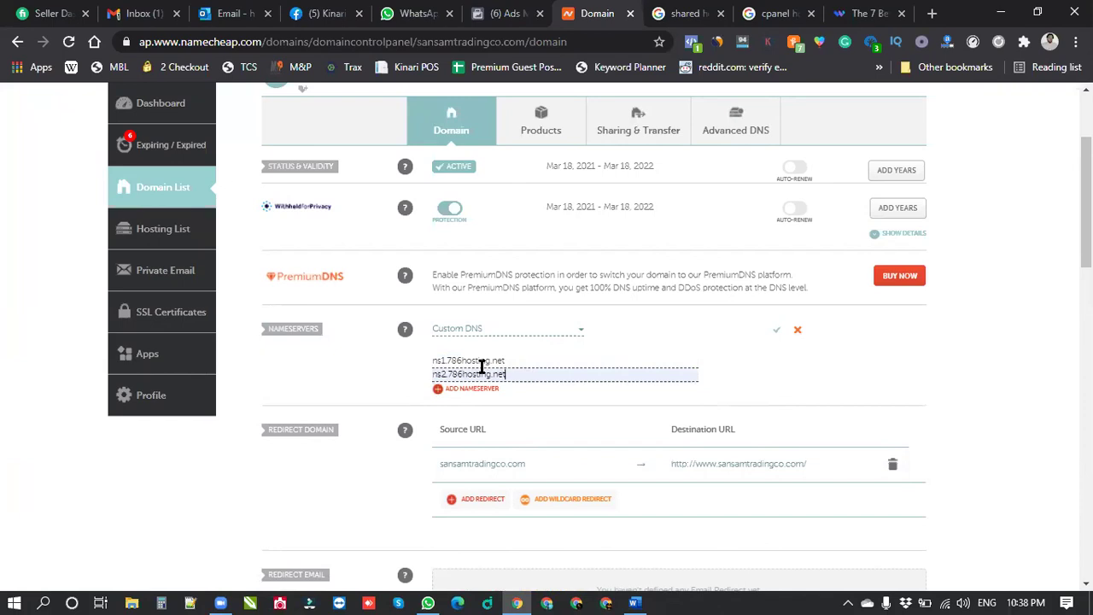
Highlight the DNS1 name server in DNS Details.docx in Word to cross-check it, and return to Chrome
click(634, 603)
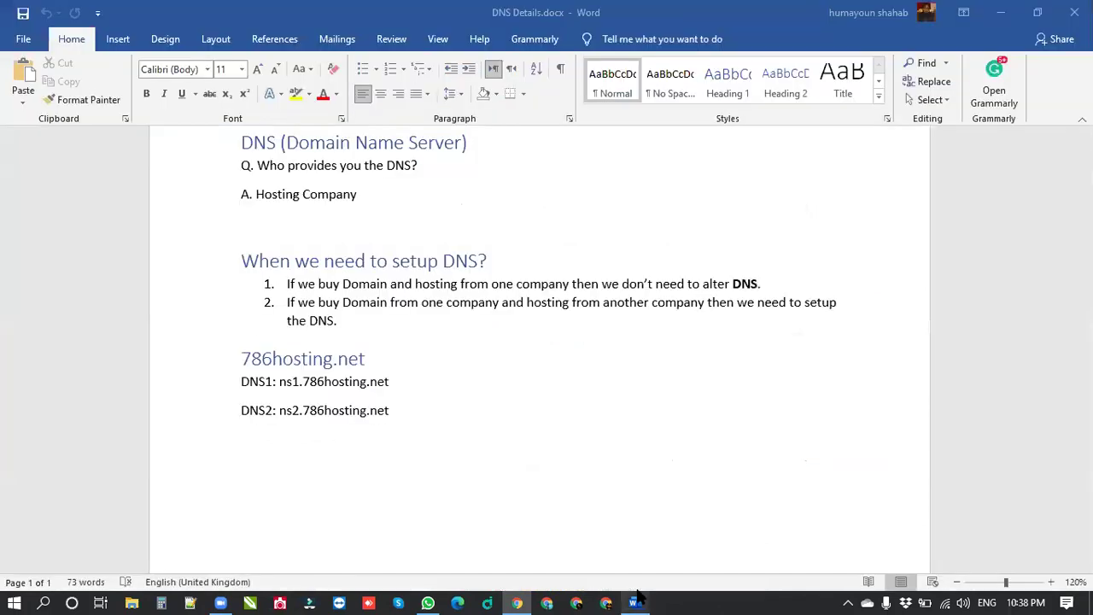
click(461, 380)
drag(390, 382, 279, 383)
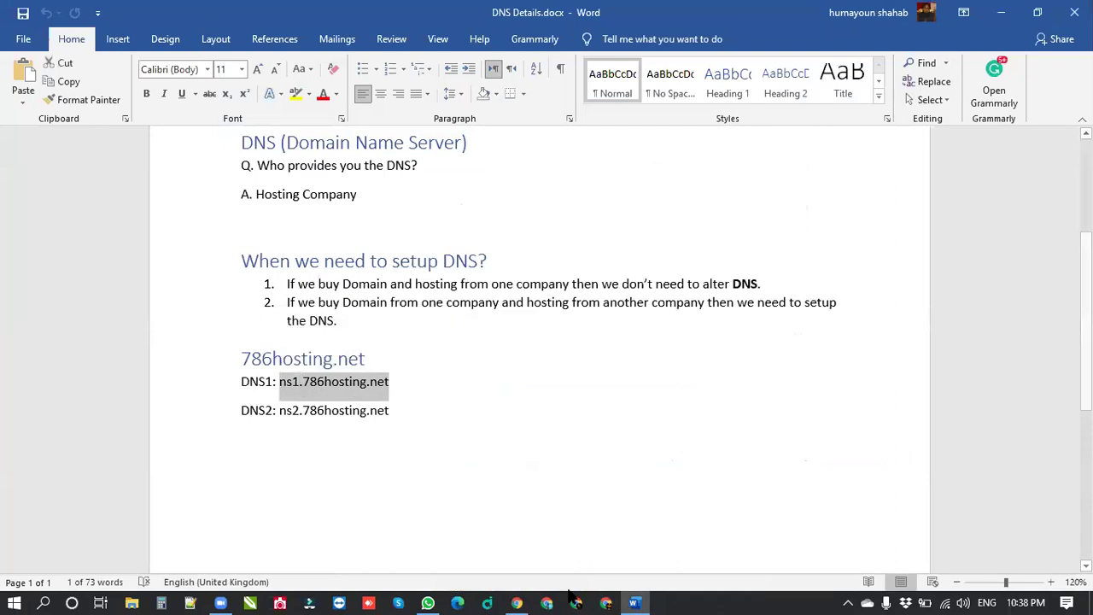
click(516, 603)
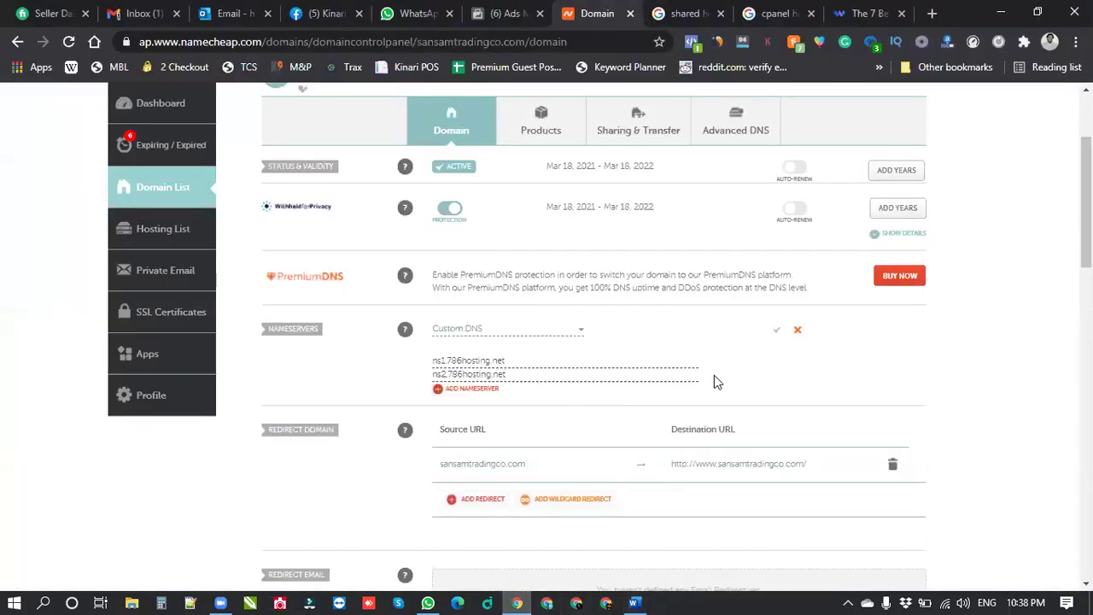
Save the custom name servers for sansamtradingco.com and review the available name server types without changing the selection
click(777, 333)
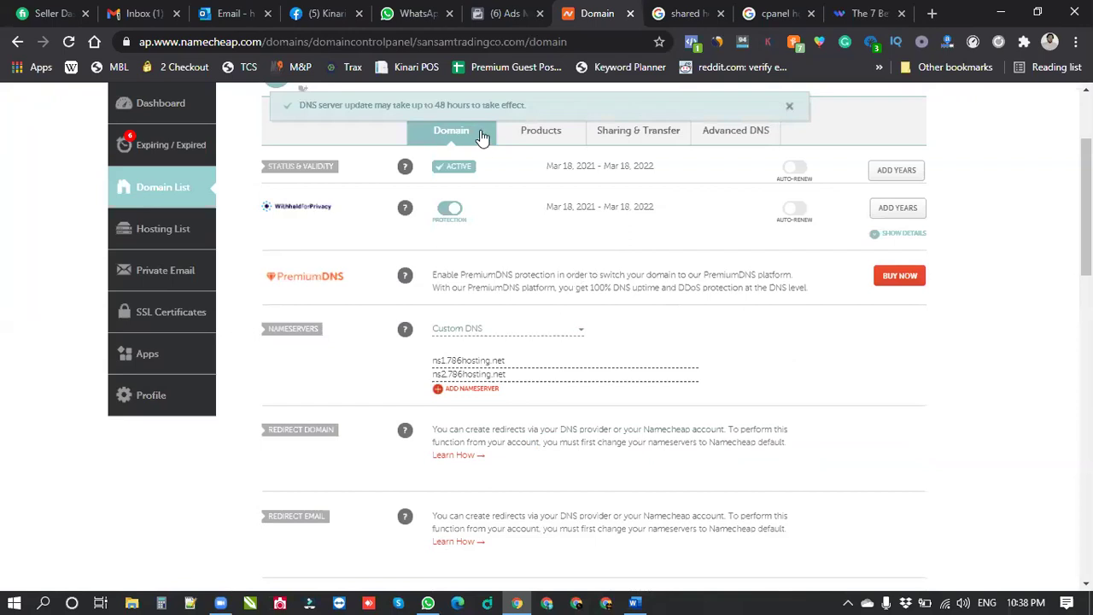
double_click(475, 105)
triple_click(475, 104)
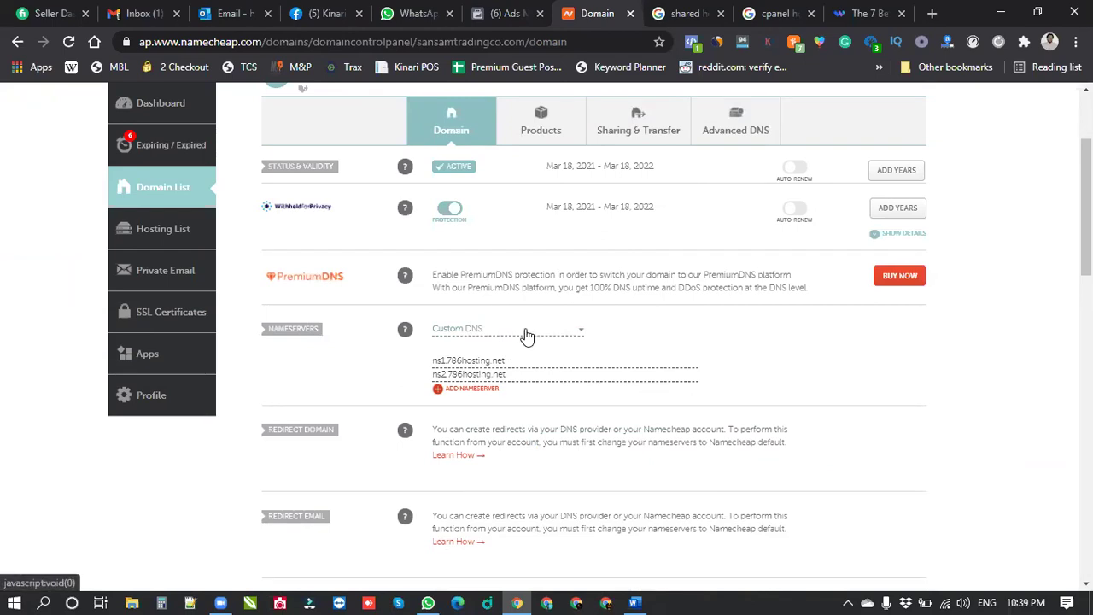
click(477, 332)
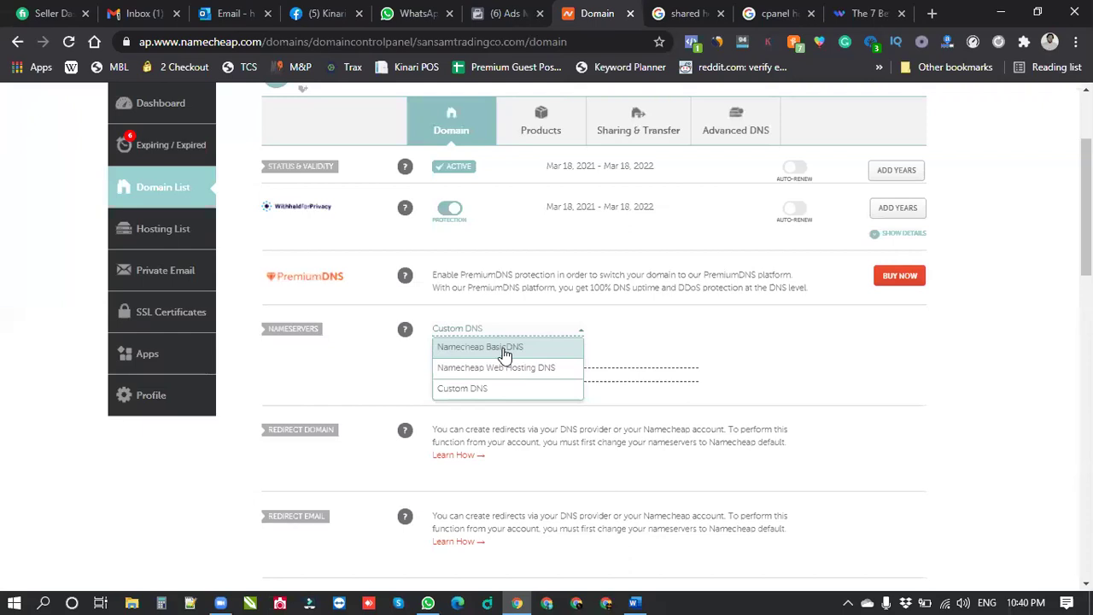
click(677, 321)
Close the two Google hosting searches and the cPanel hosting article
click(720, 14)
click(721, 13)
click(722, 14)
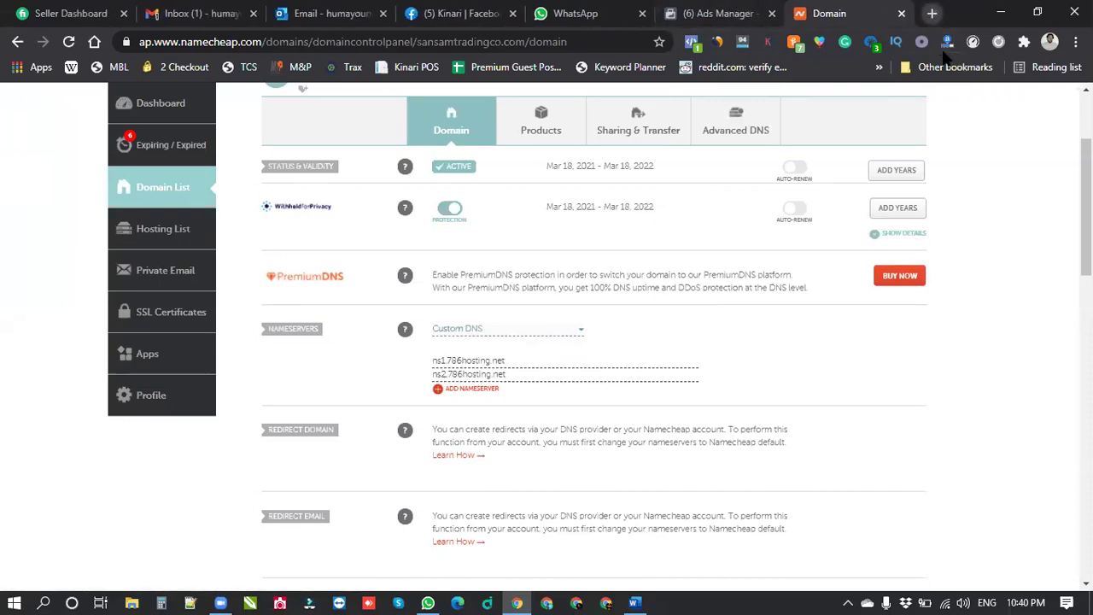
Open the WHM Panel shortcut in a new browser tab and log in to the 786hosting.net server
key(ctrl+t)
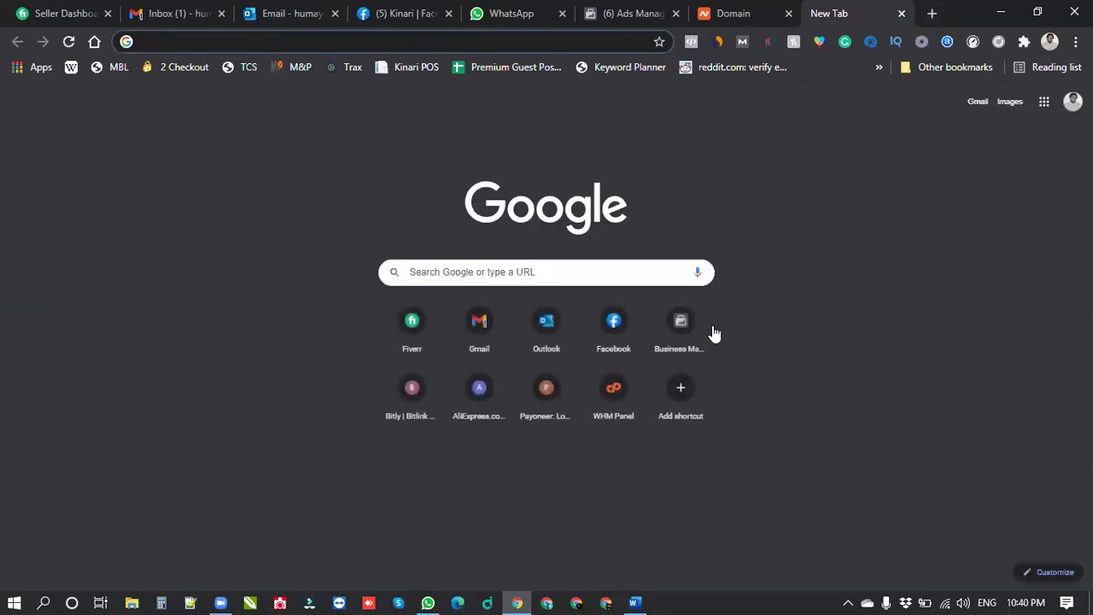
click(614, 393)
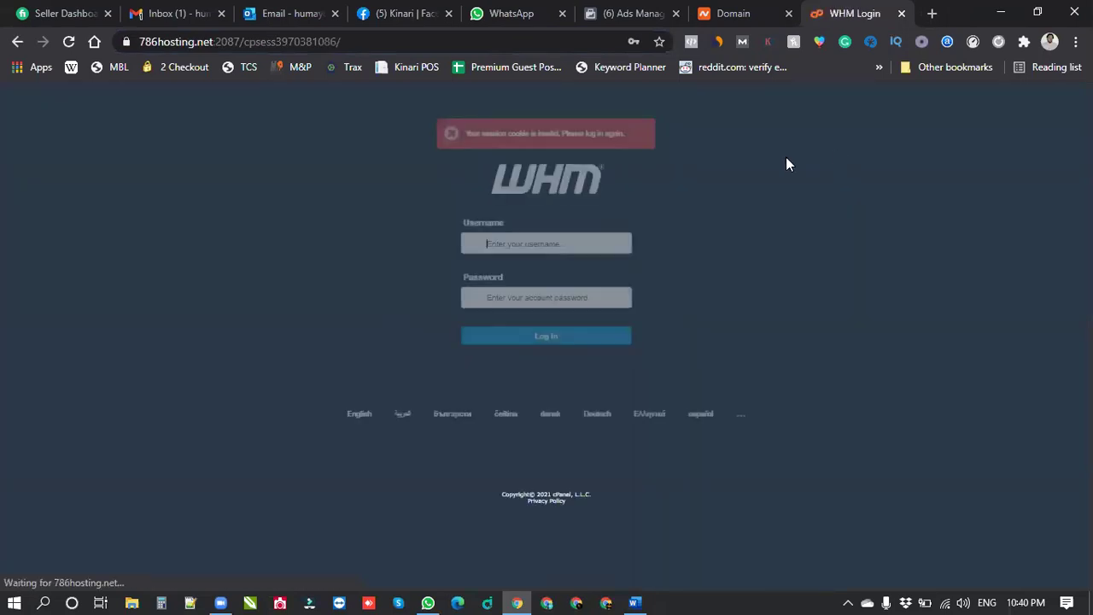
click(511, 341)
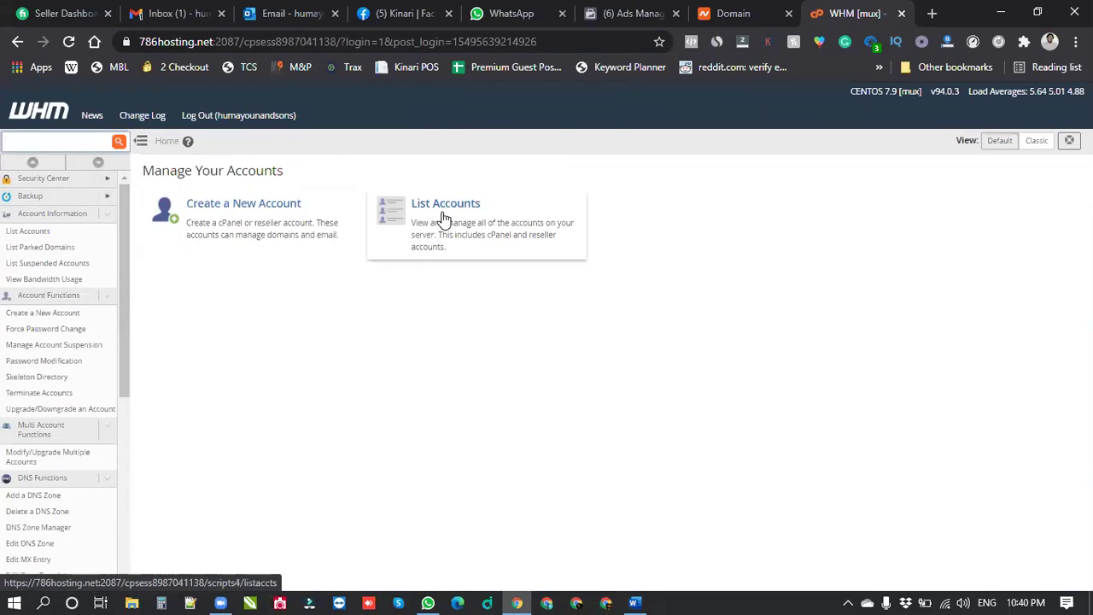
Open the List Accounts page in WHM and show all accounts in a single list
click(24, 233)
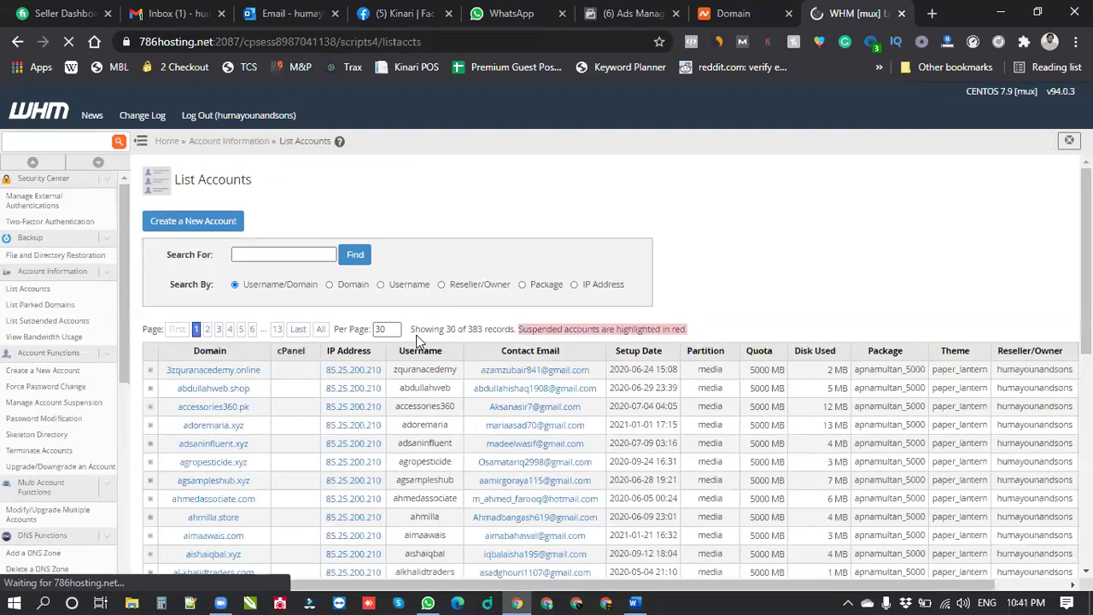
scroll(392, 353, down, 5)
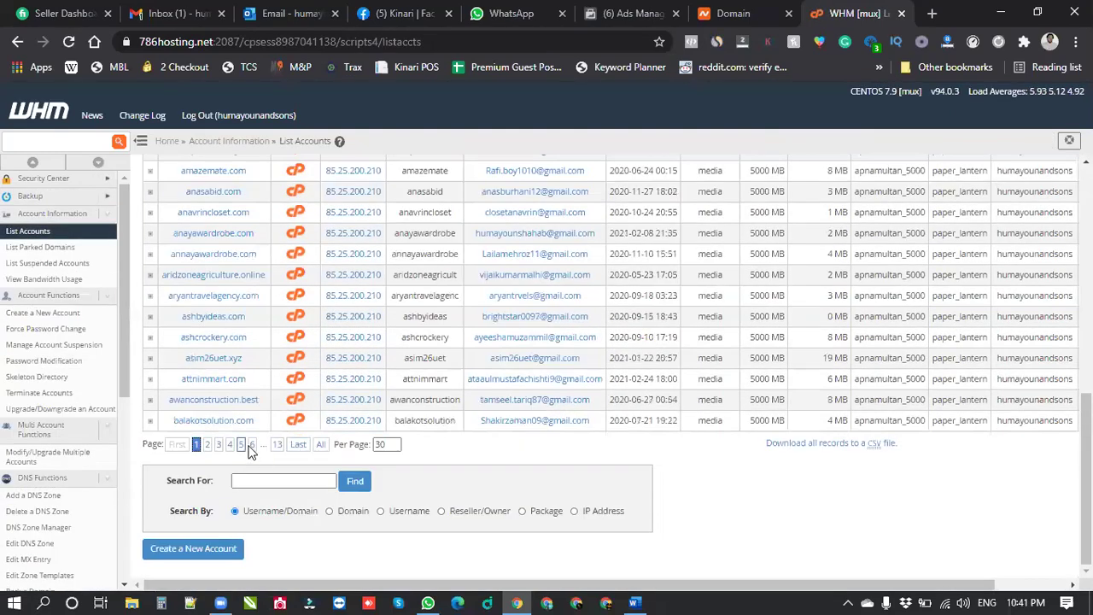
scroll(363, 431, up, 10)
click(321, 332)
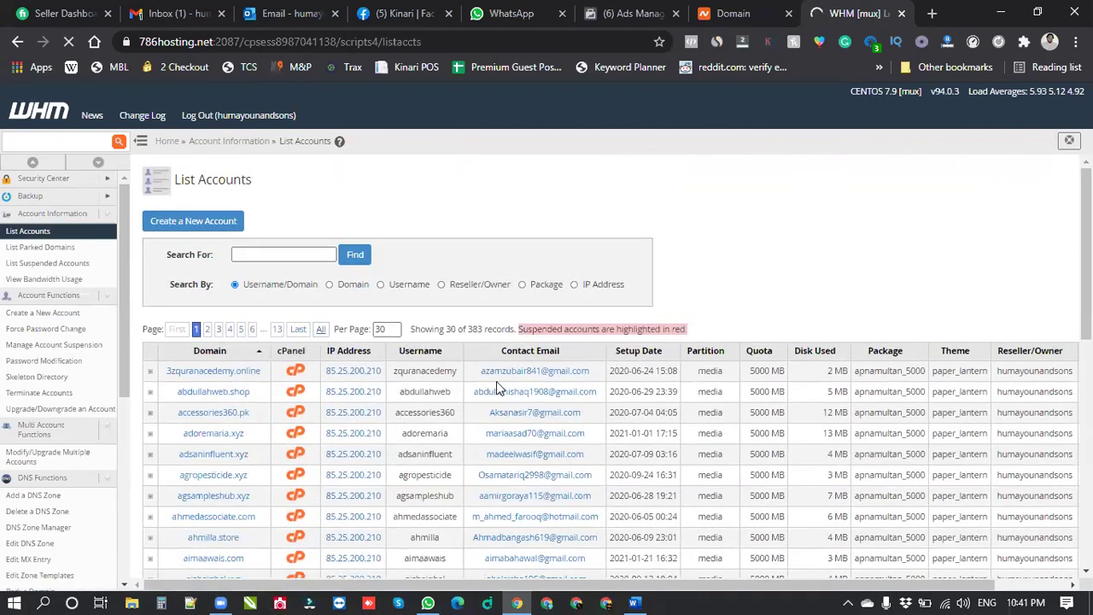
Browse the full list of hosted accounts, examining their domains, quotas and packages, and return to its beginning
scroll(470, 337, down, 1)
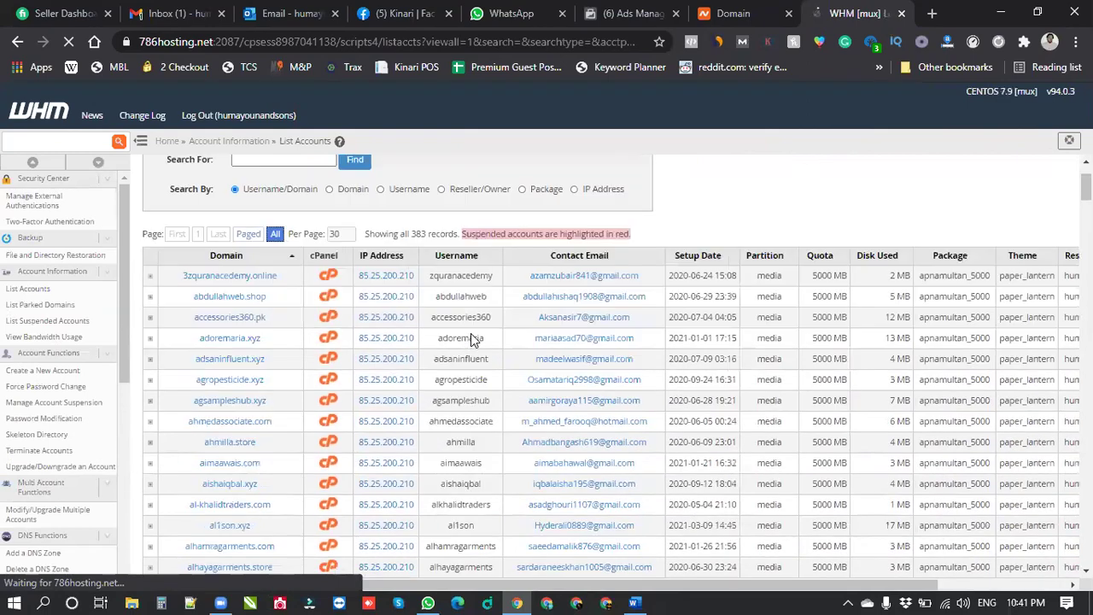
scroll(470, 337, down, 12)
scroll(471, 339, down, 6)
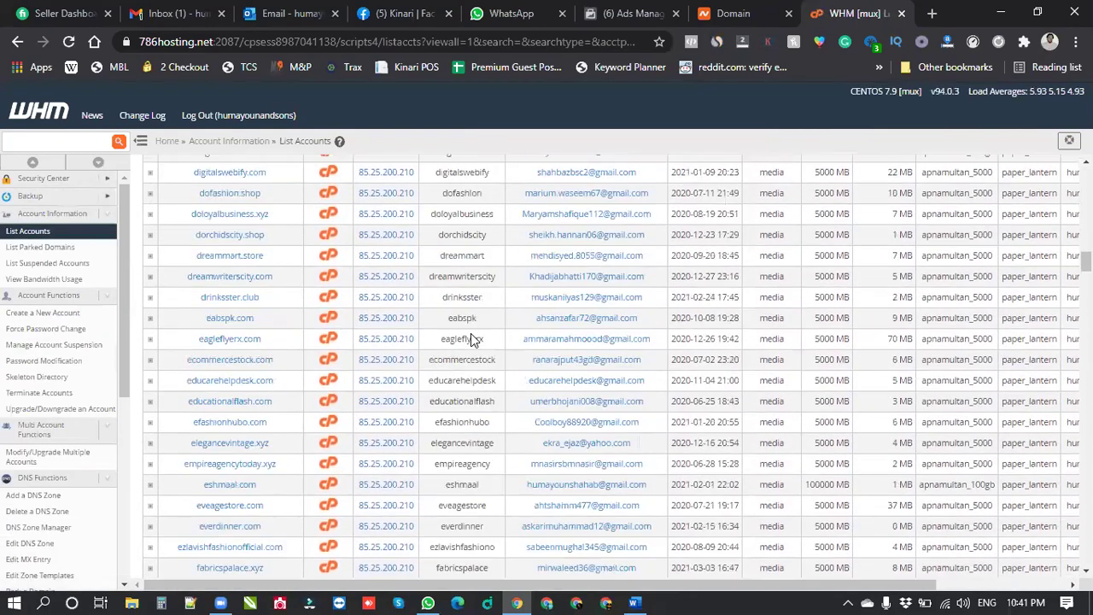
scroll(471, 337, down, 20)
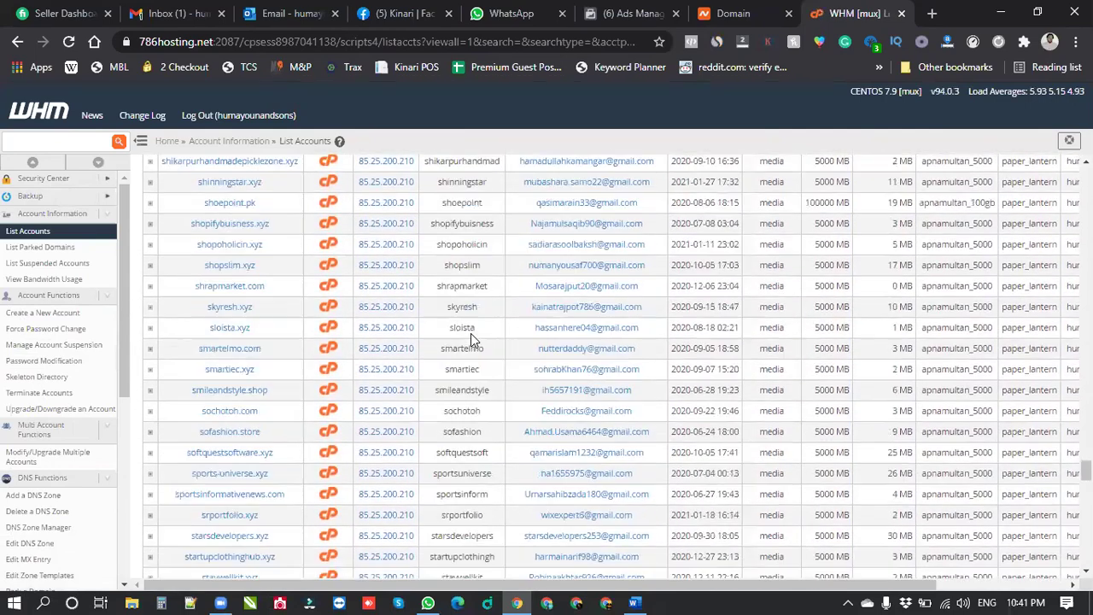
scroll(471, 339, down, 15)
scroll(470, 339, up, 10)
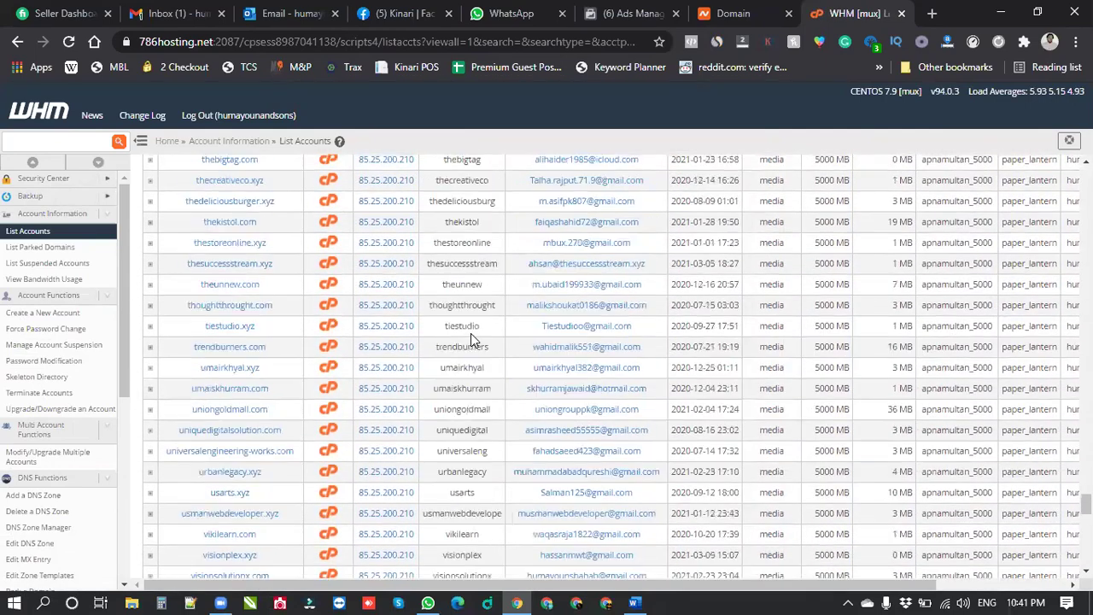
scroll(474, 339, up, 10)
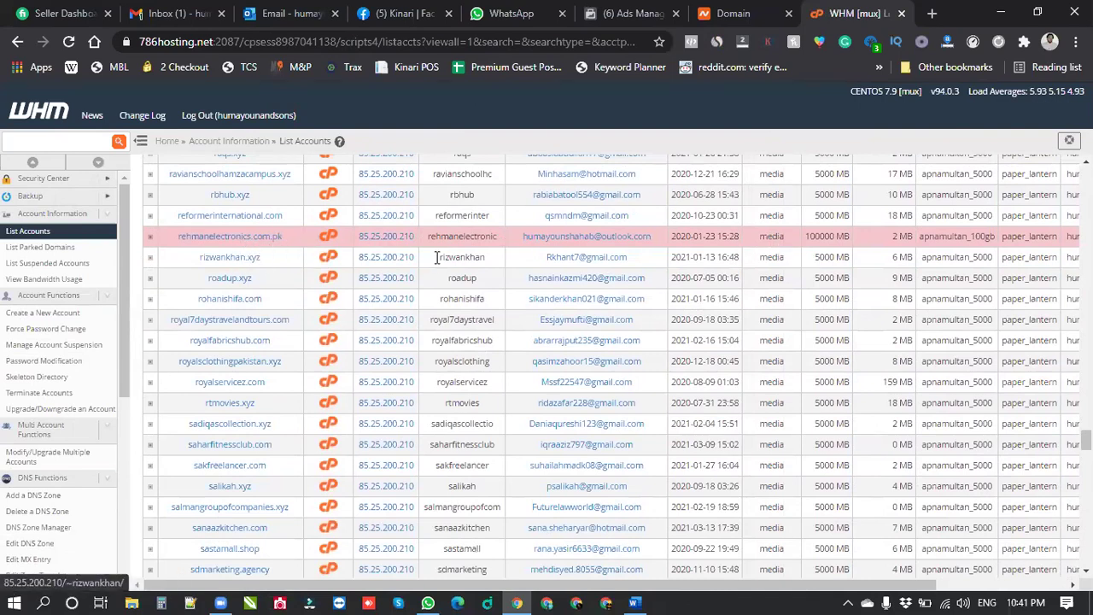
scroll(435, 256, down, 3)
scroll(435, 252, down, 15)
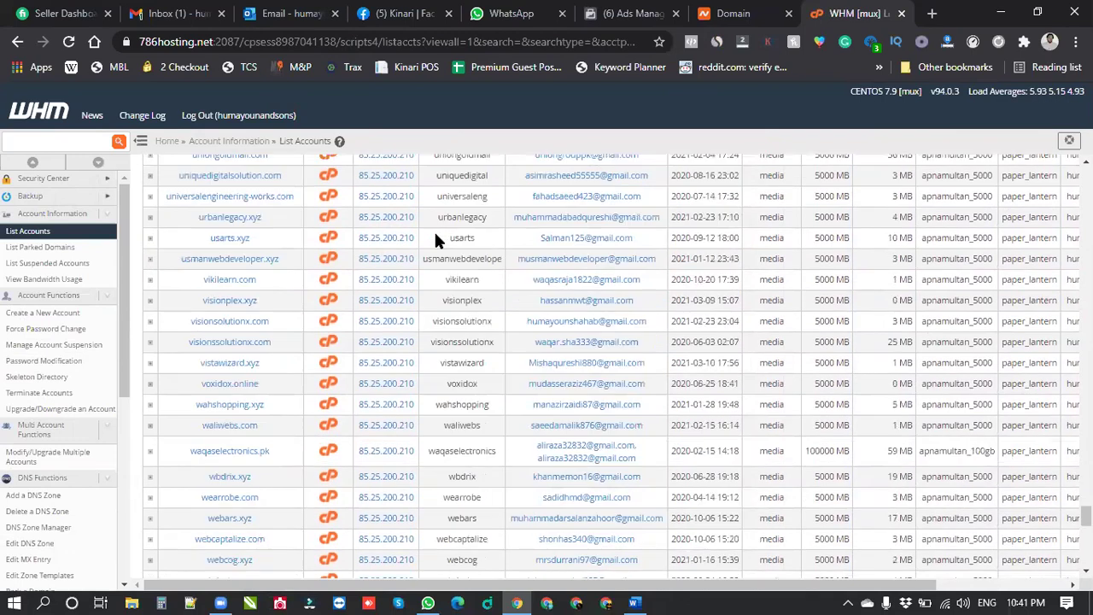
scroll(434, 231, up, 20)
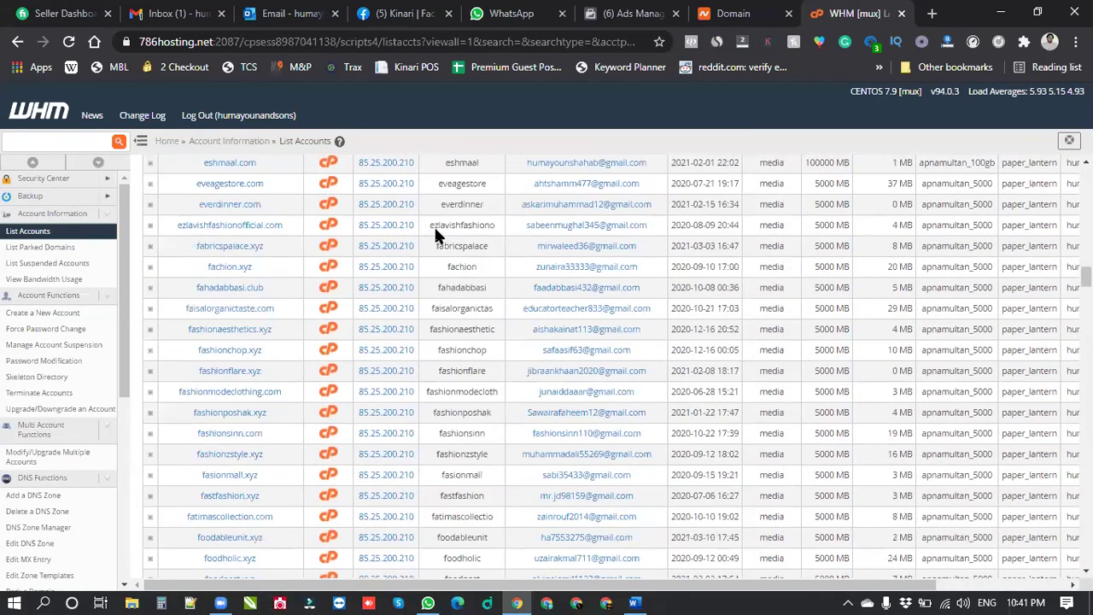
scroll(306, 247, up, 6)
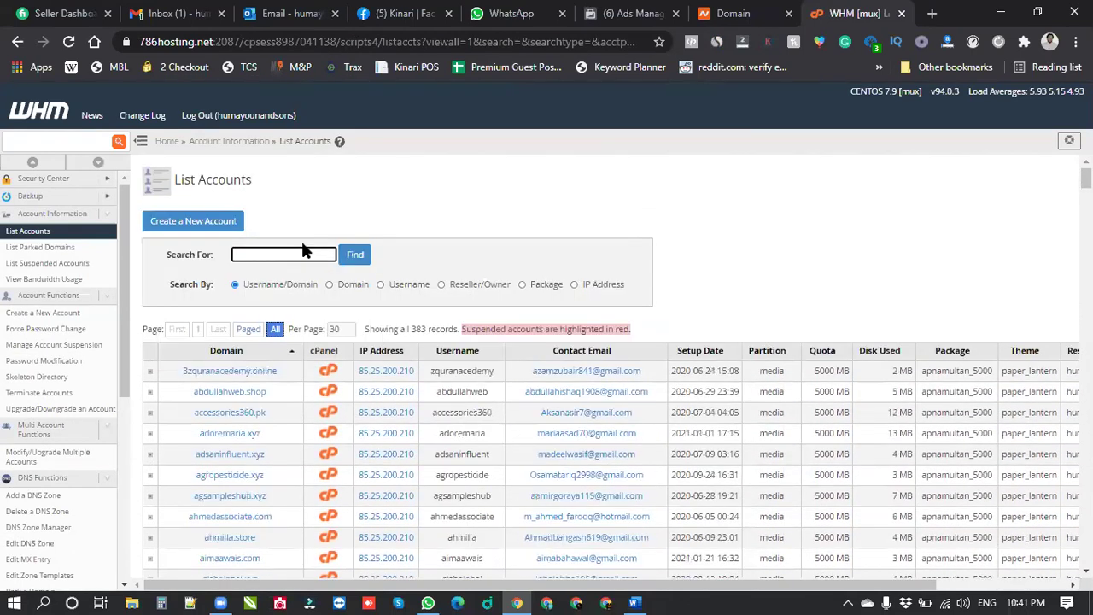
Start a new hosting account in WHM, and open the details of bringhappines.xyz in Namecheap to check its name servers
click(49, 315)
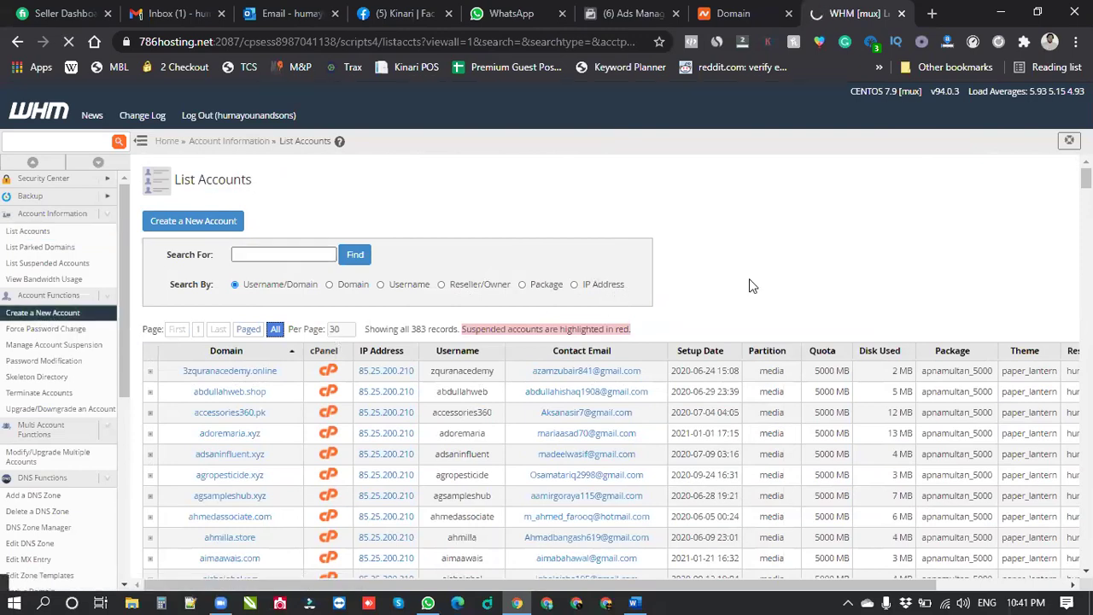
click(739, 15)
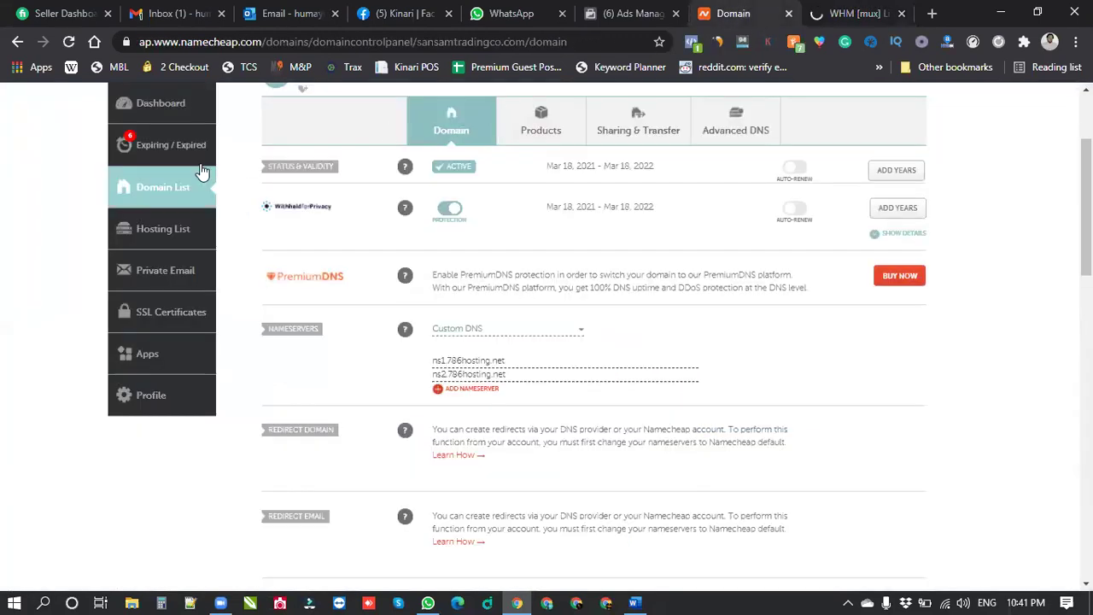
click(186, 111)
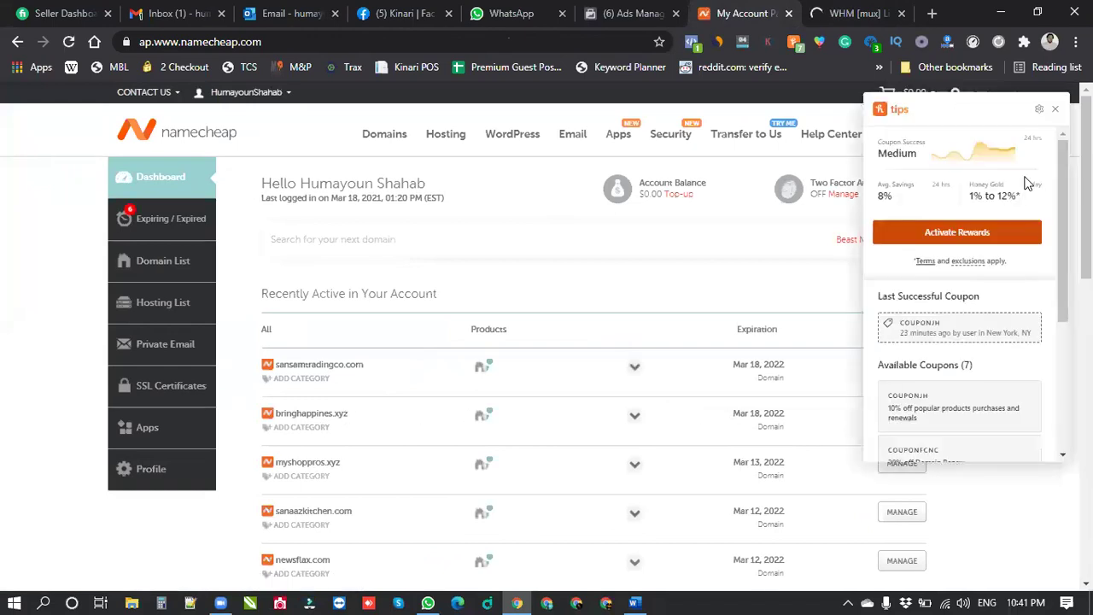
click(1054, 109)
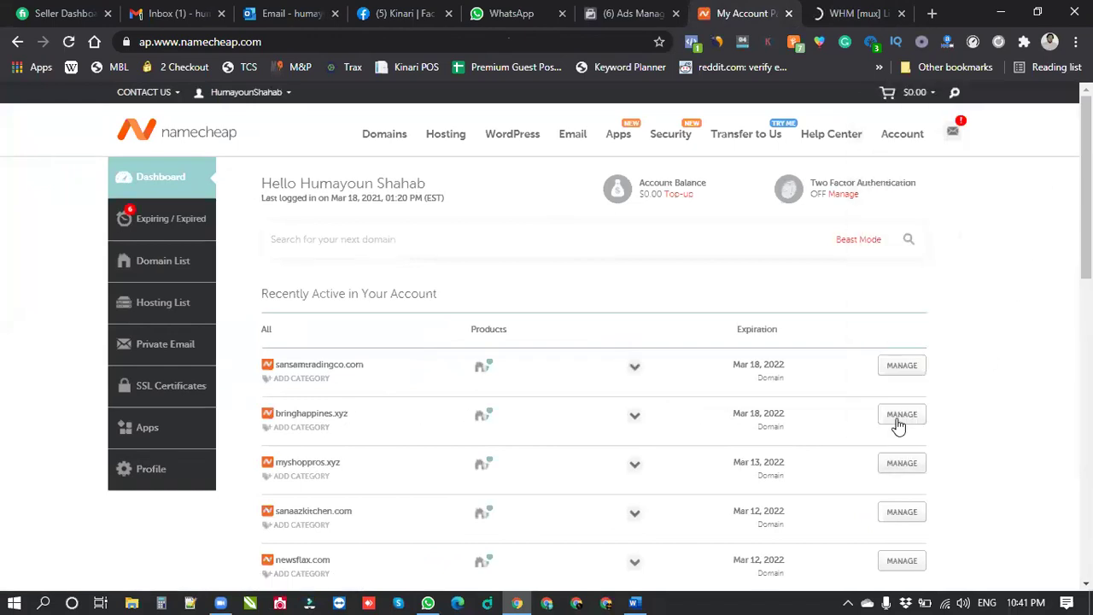
click(902, 414)
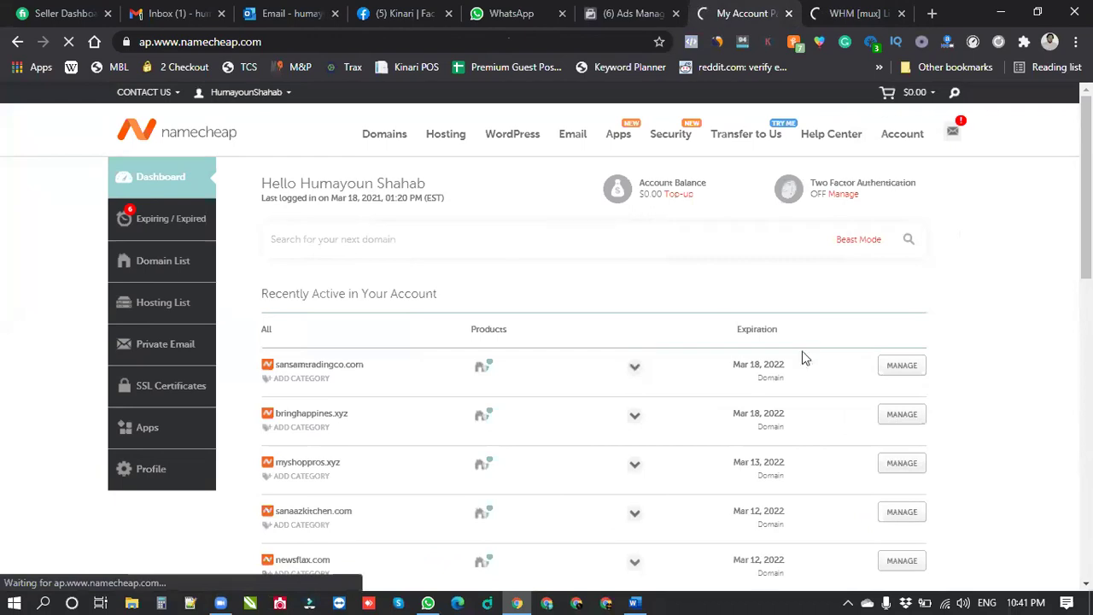
scroll(504, 288, down, 3)
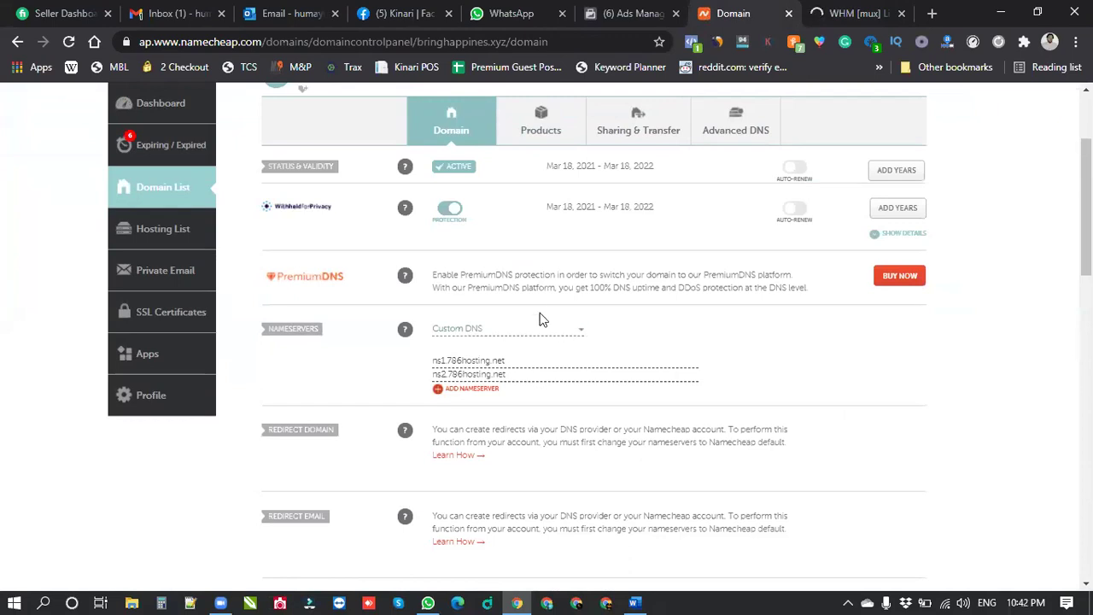
scroll(504, 270, up, 2)
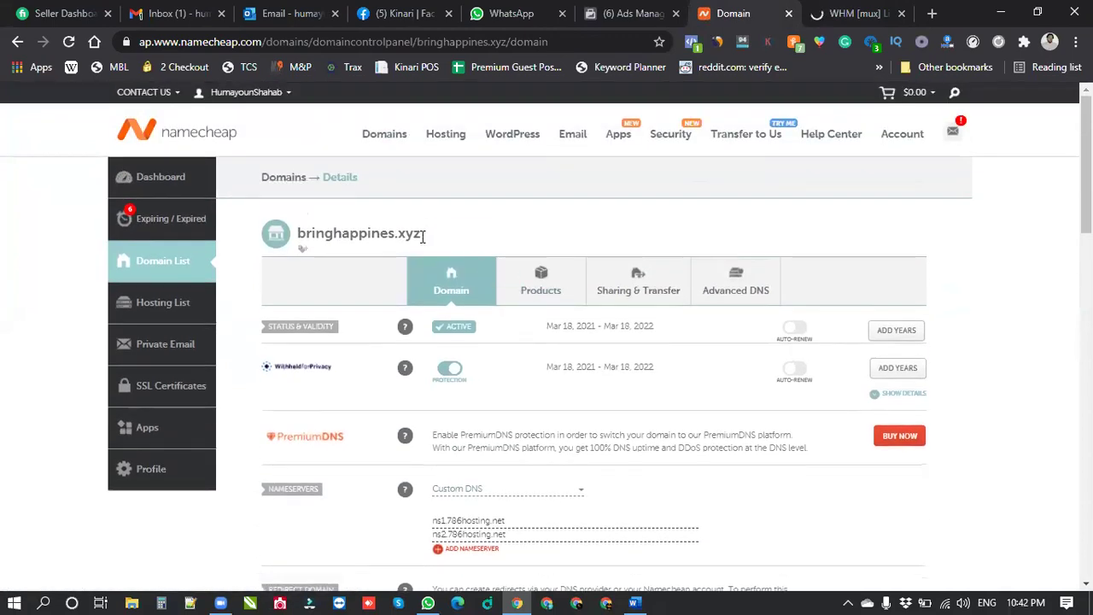
Copy the domain name bringhappines.xyz from its Namecheap details page and return to WHM
drag(398, 235, 309, 233)
right_click(317, 234)
click(347, 245)
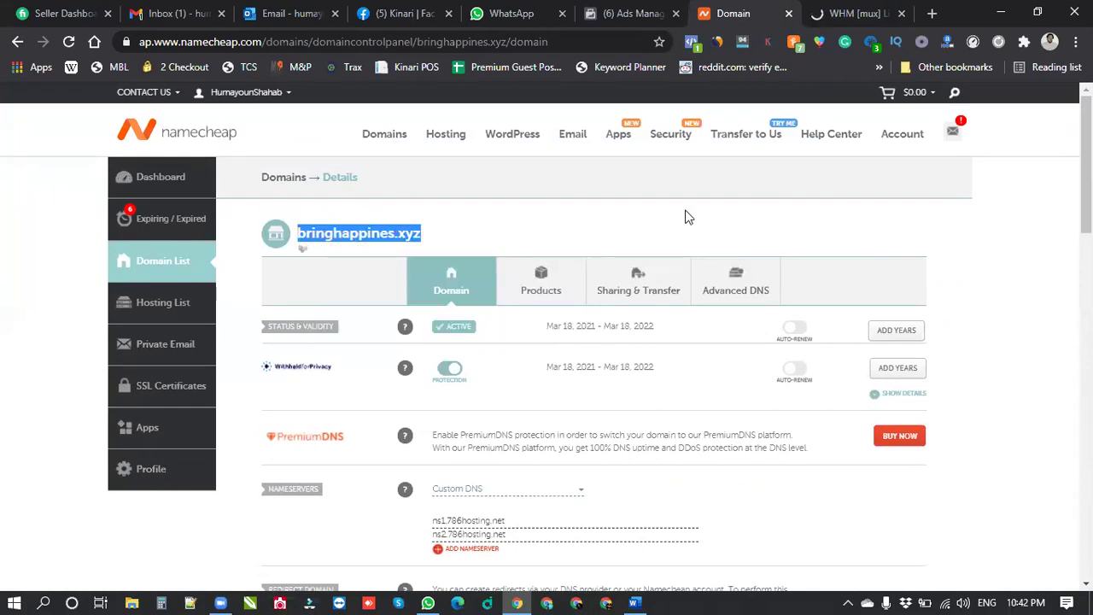
click(842, 178)
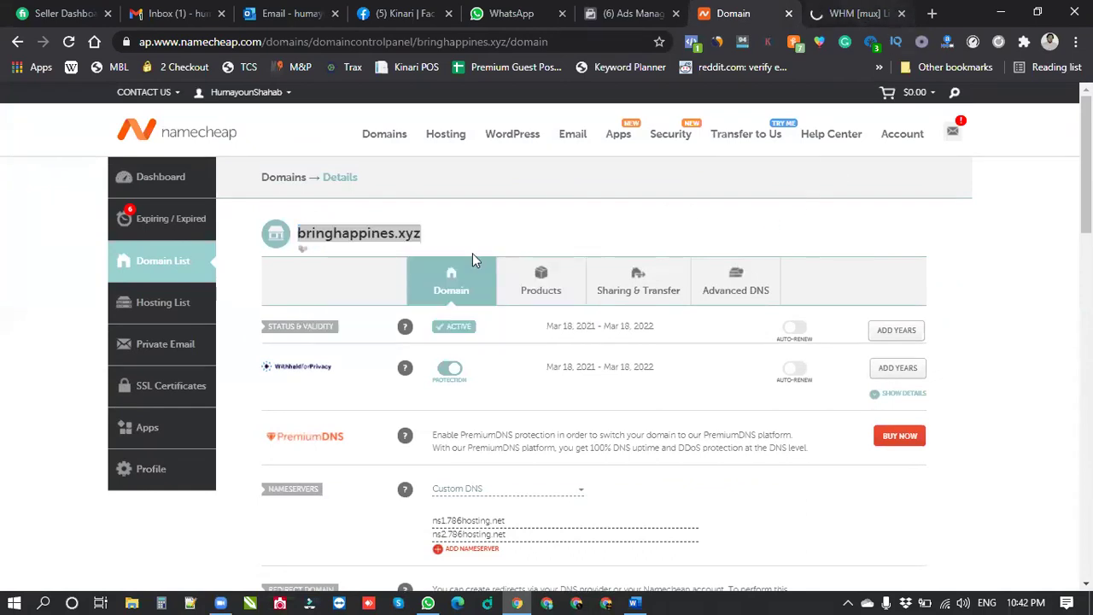
key(ctrl+Tab)
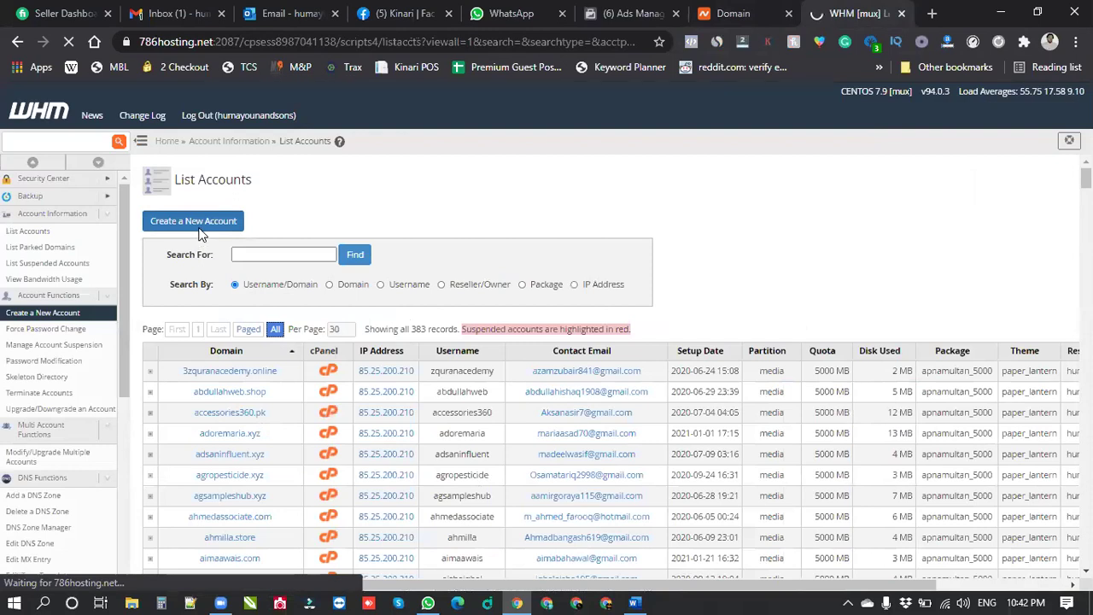
Open a Windows command prompt, flush the DNS cache with ipconfig /flushdns, and close the prompt
key(super+r)
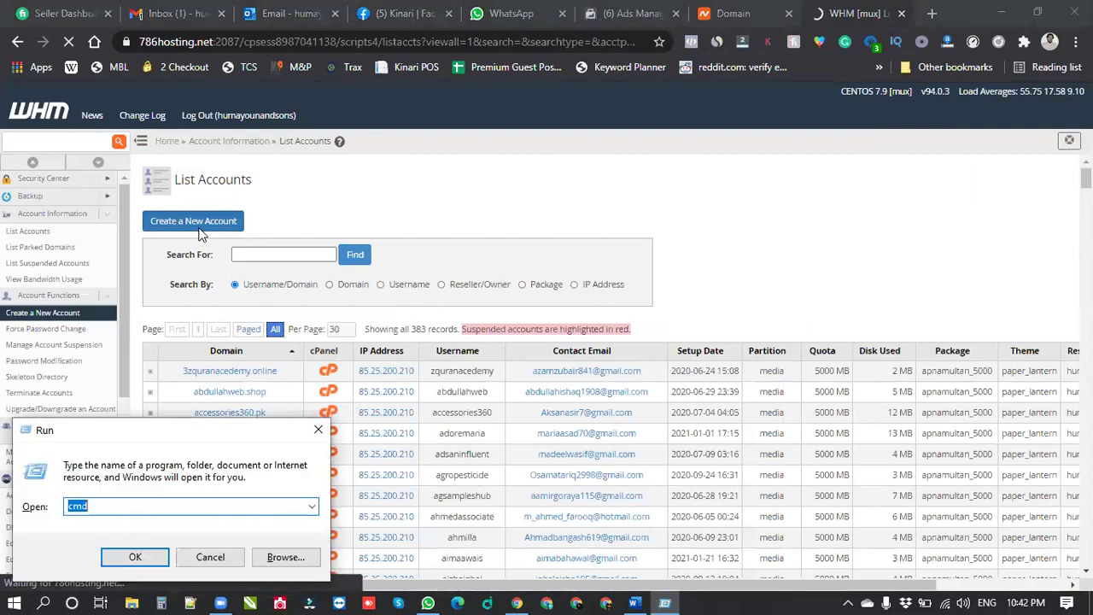
key(Return)
text(ipconfig /flush)
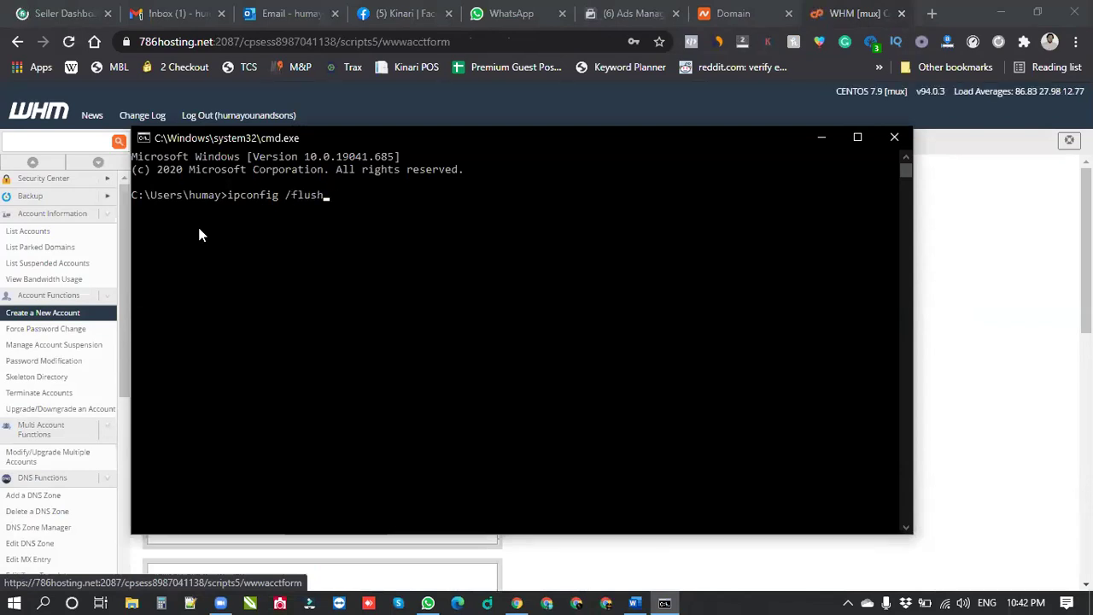
text(dns)
key(Return)
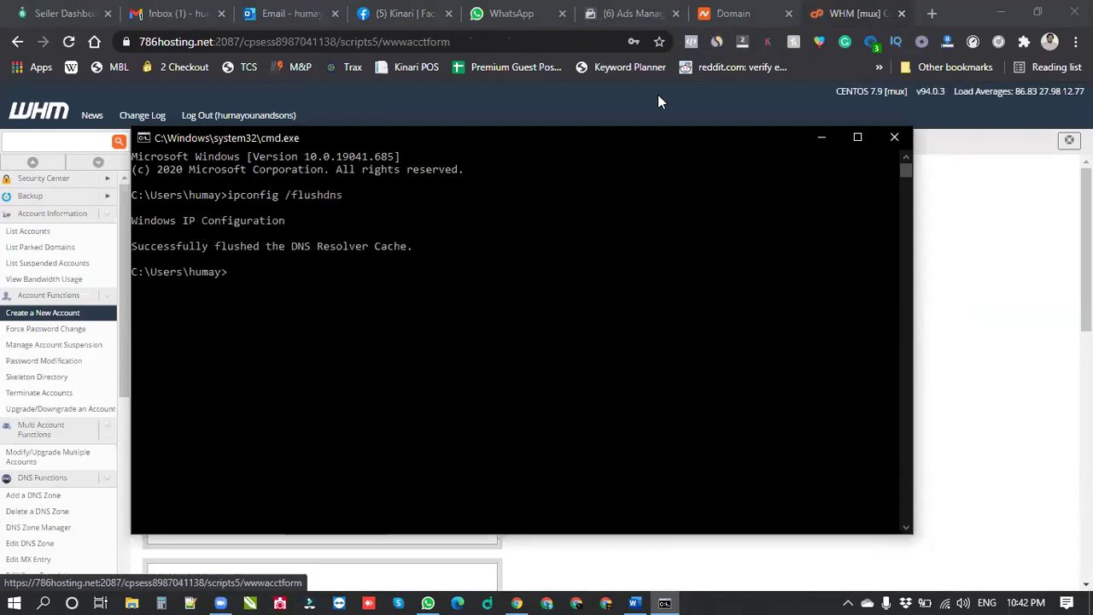
click(894, 137)
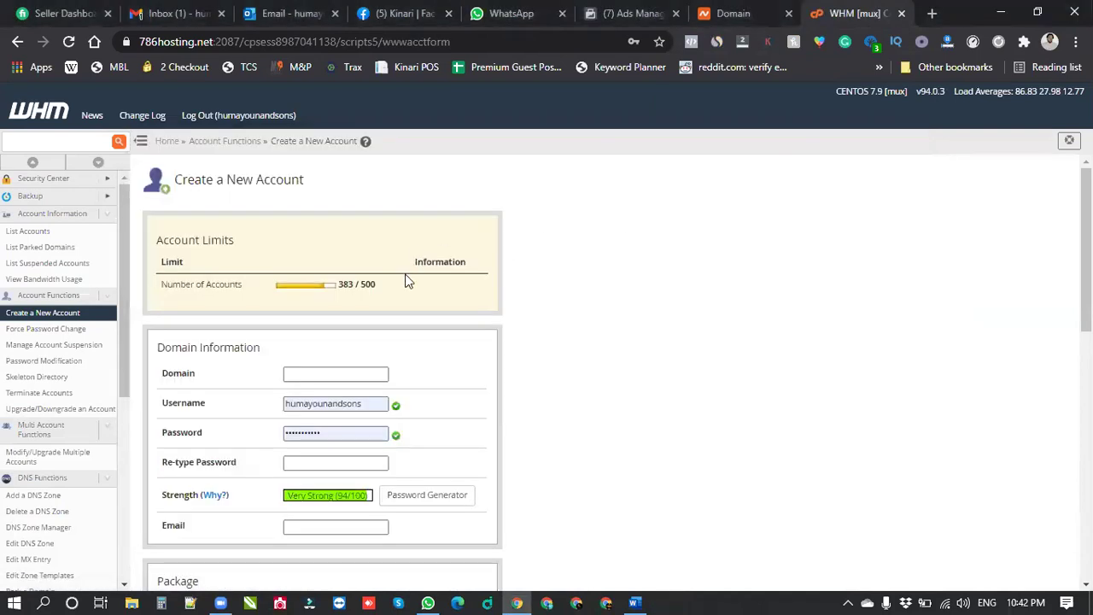
scroll(333, 293, down, 1)
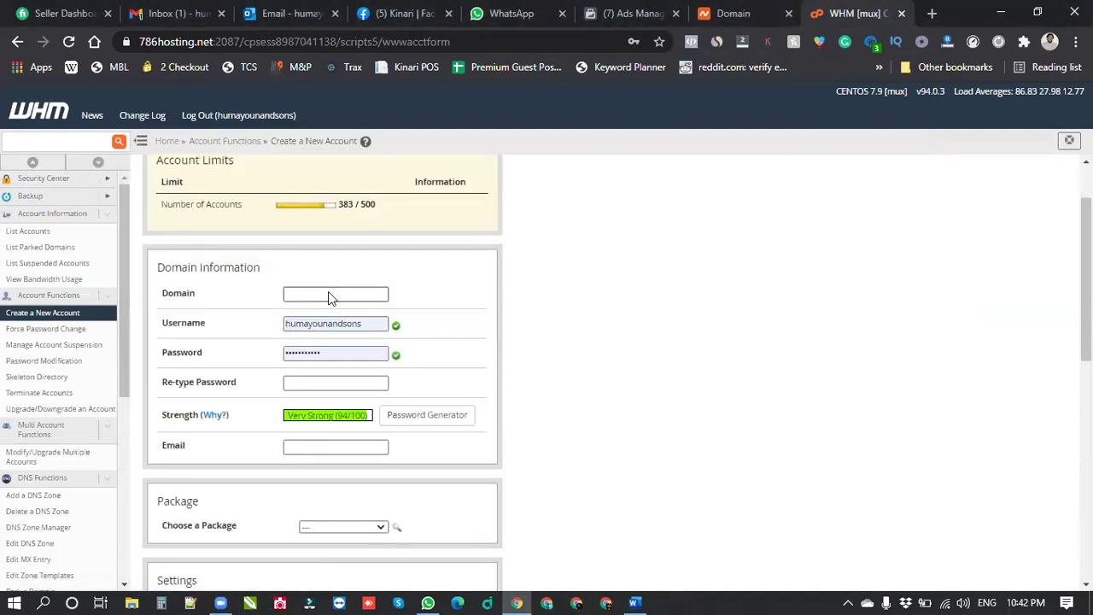
right_click(328, 291)
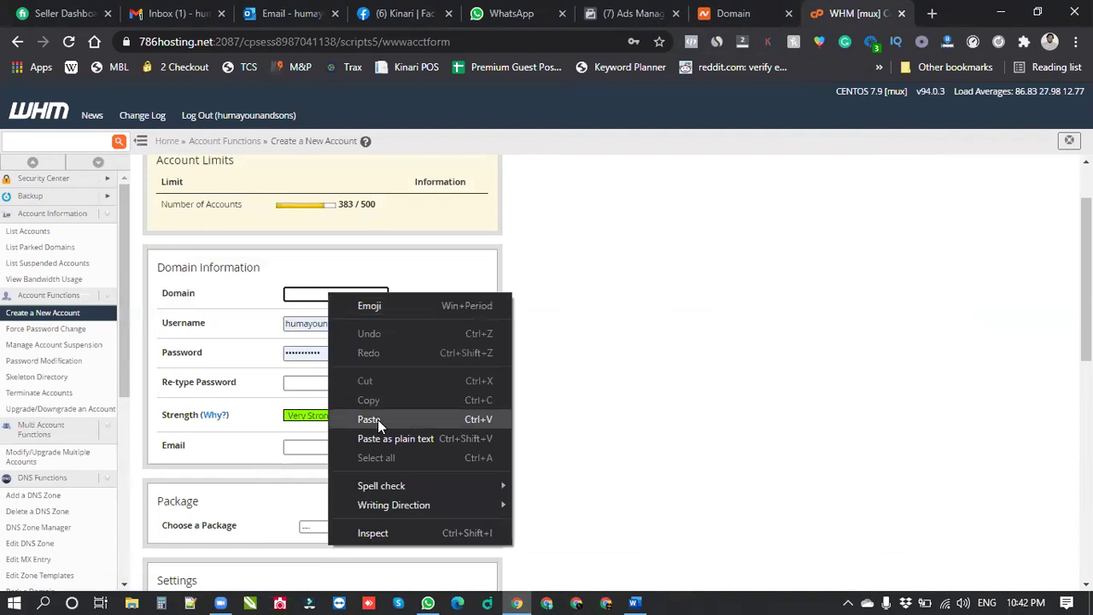
click(369, 419)
double_click(366, 325)
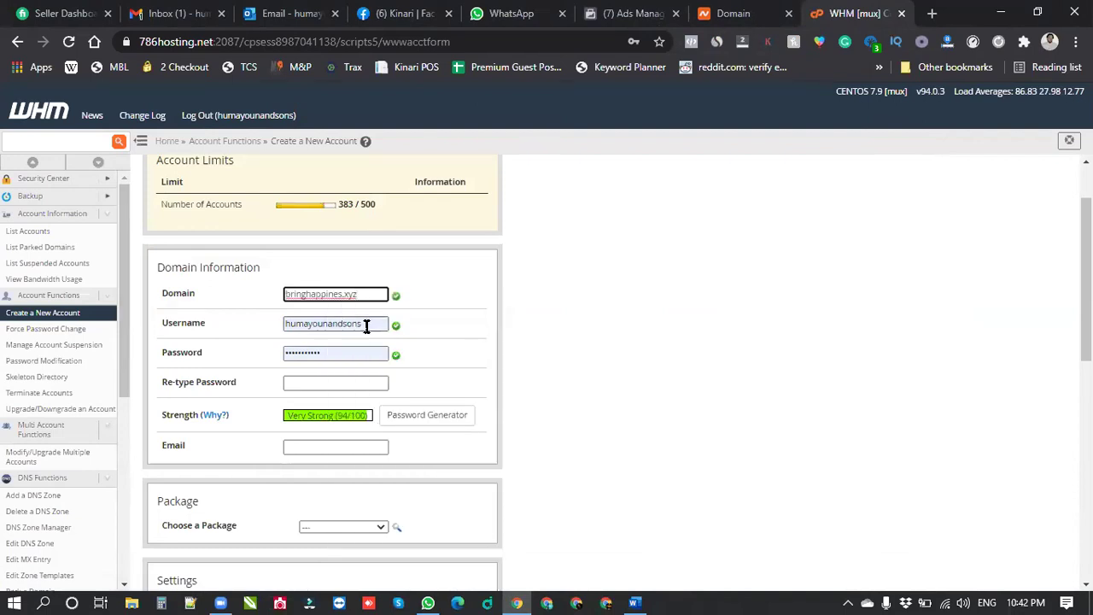
key(BackSpace)
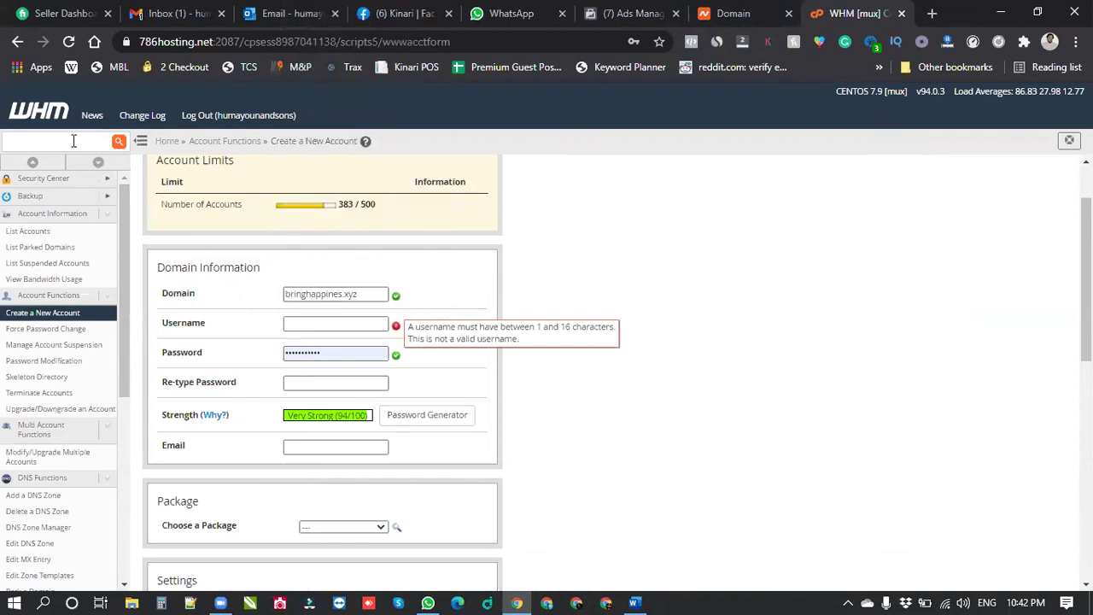
Reload the new account form to clear it, and fill in the domain bringhappines.xyz with the username bringhappines
click(70, 43)
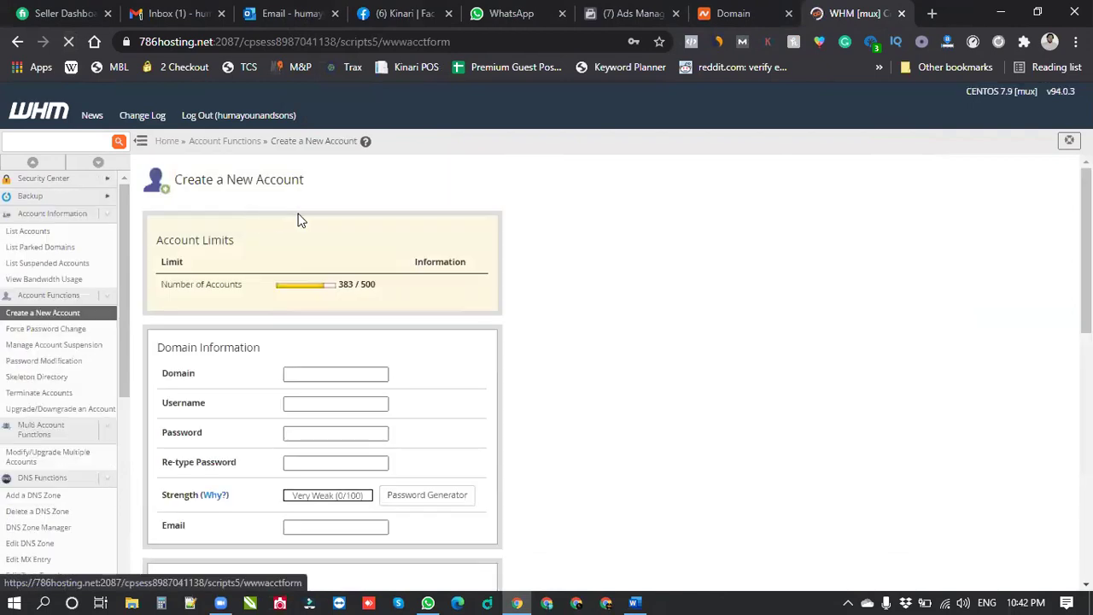
click(341, 371)
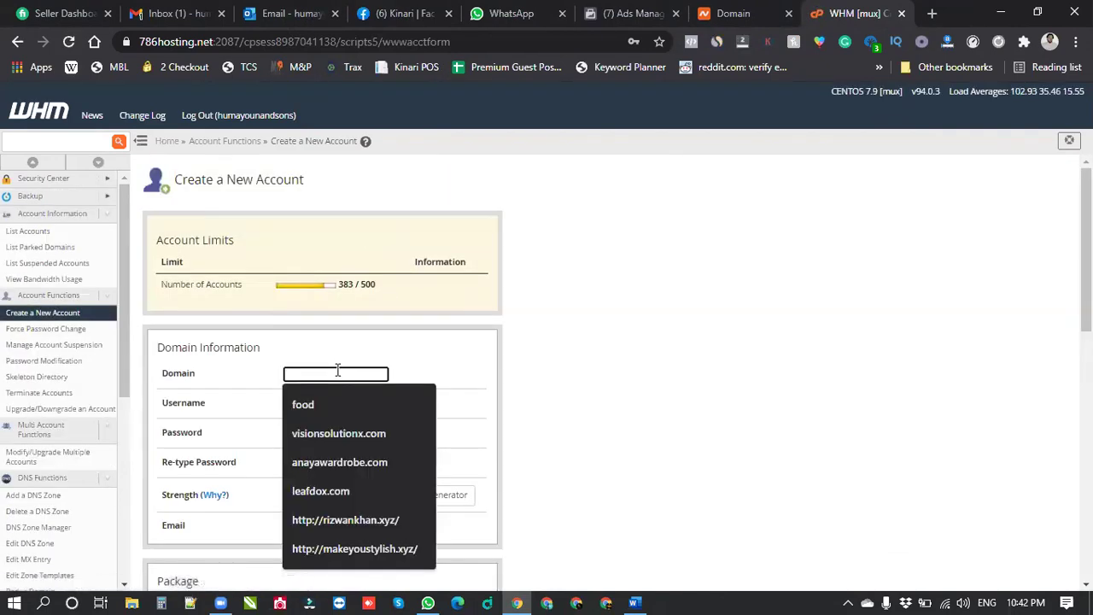
key(ctrl+v)
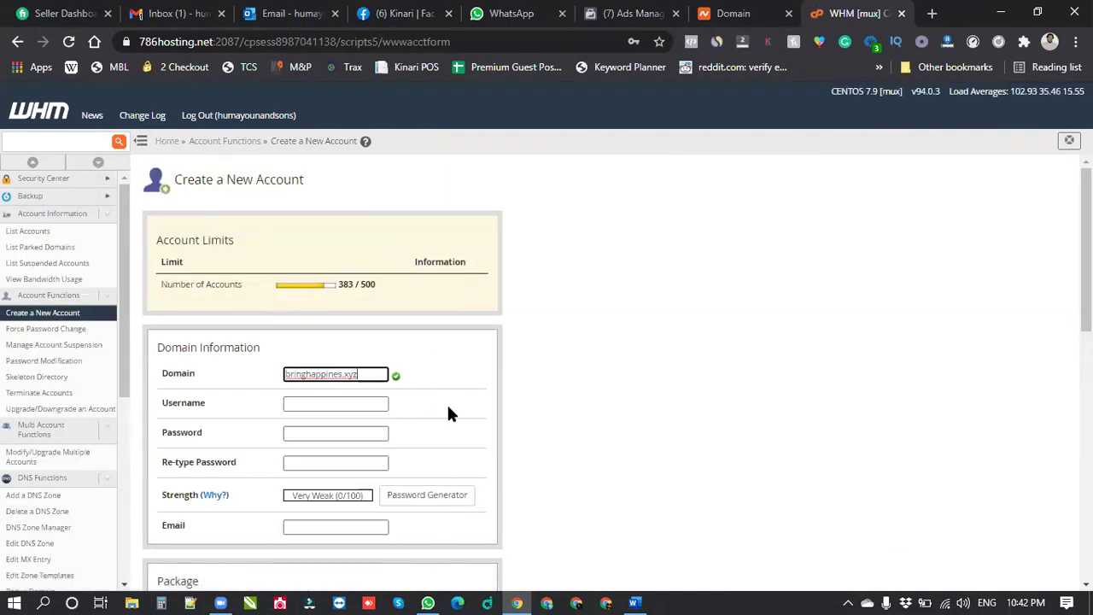
click(367, 404)
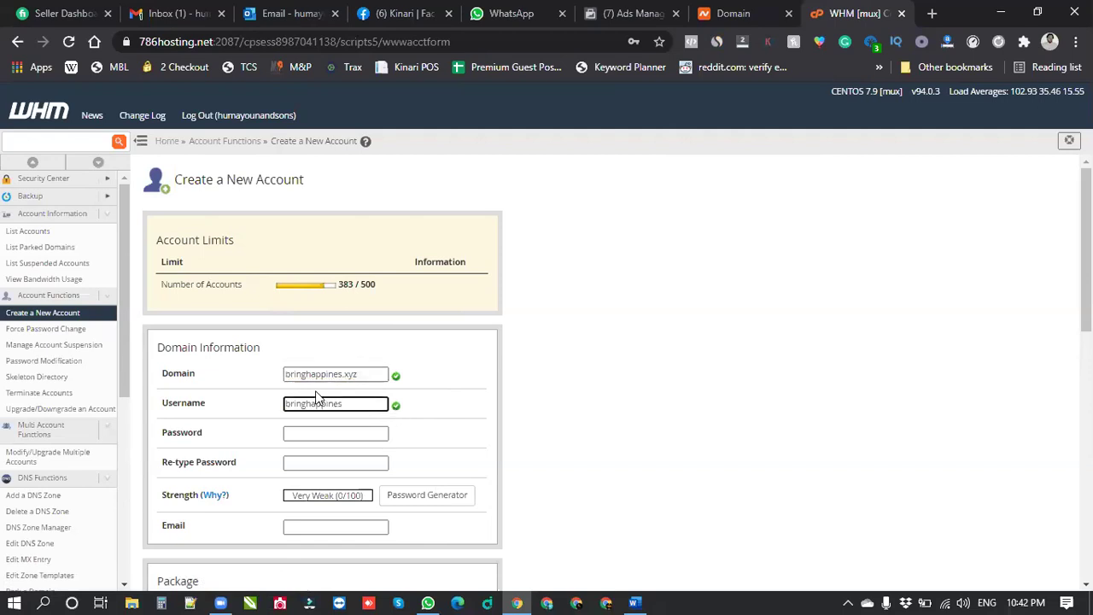
Generate a strong account password, confirm it has been copied to a safe place, and use it for both password fields
scroll(353, 385, down, 2)
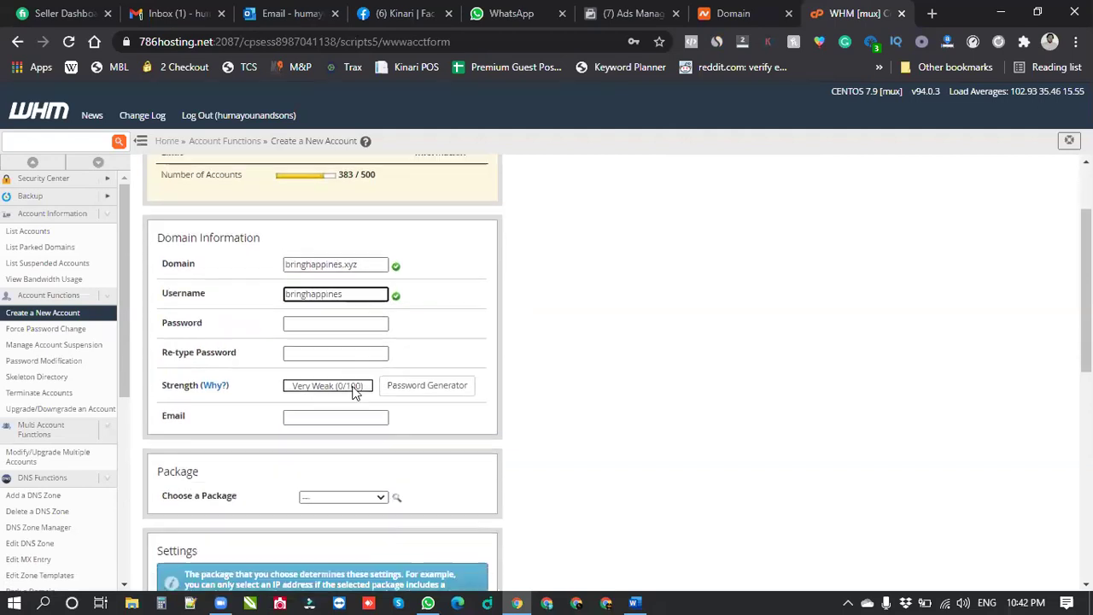
click(437, 333)
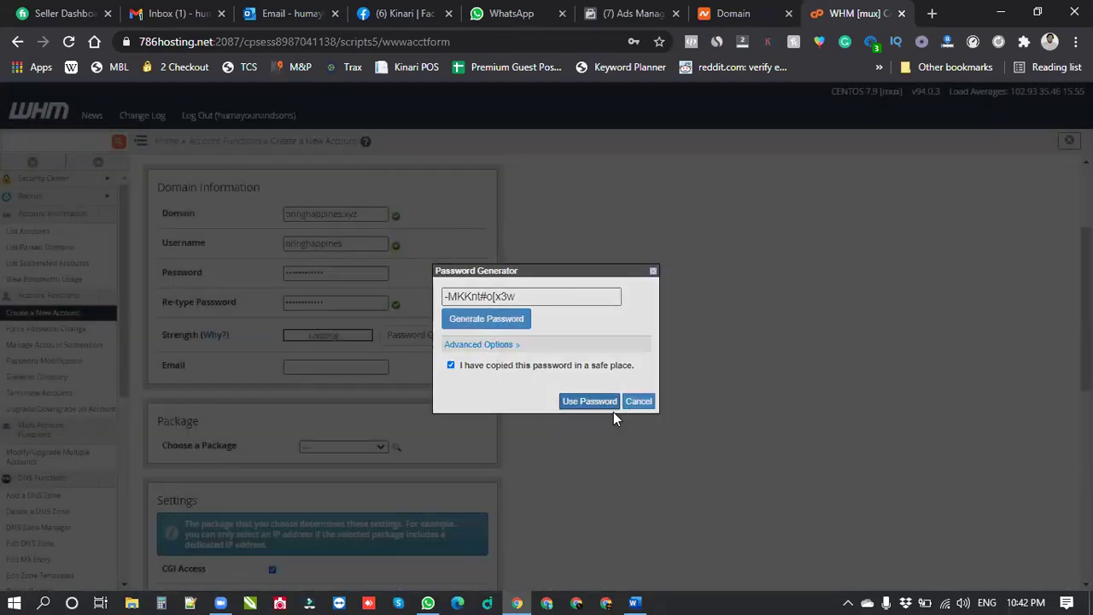
click(610, 404)
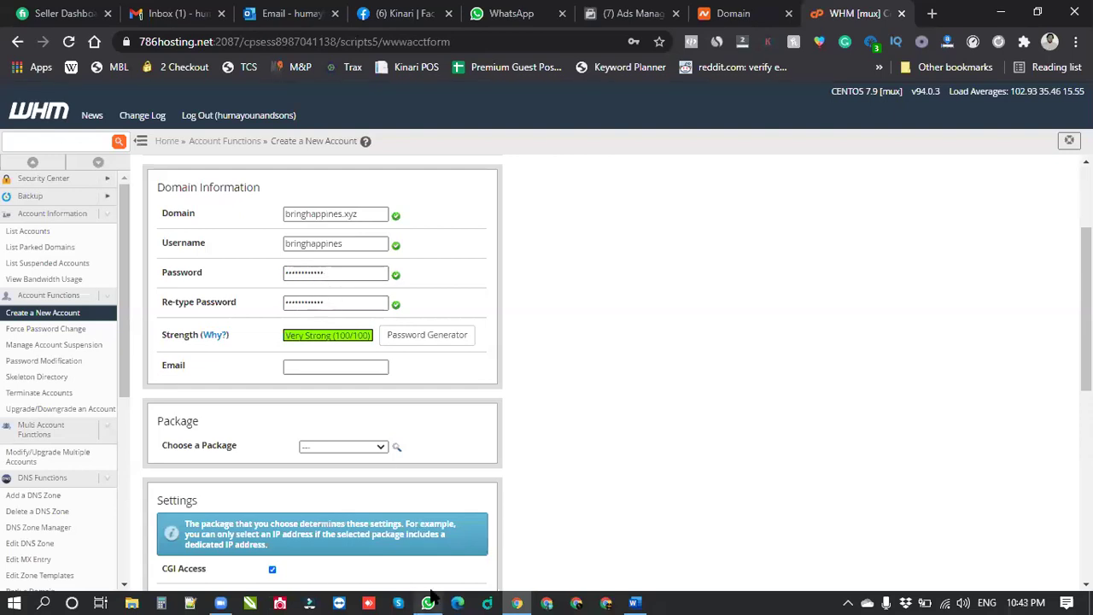
Copy the client's e-mail address from their WhatsApp chat and paste it into the account's Email field in WHM
mouse_move(431, 594)
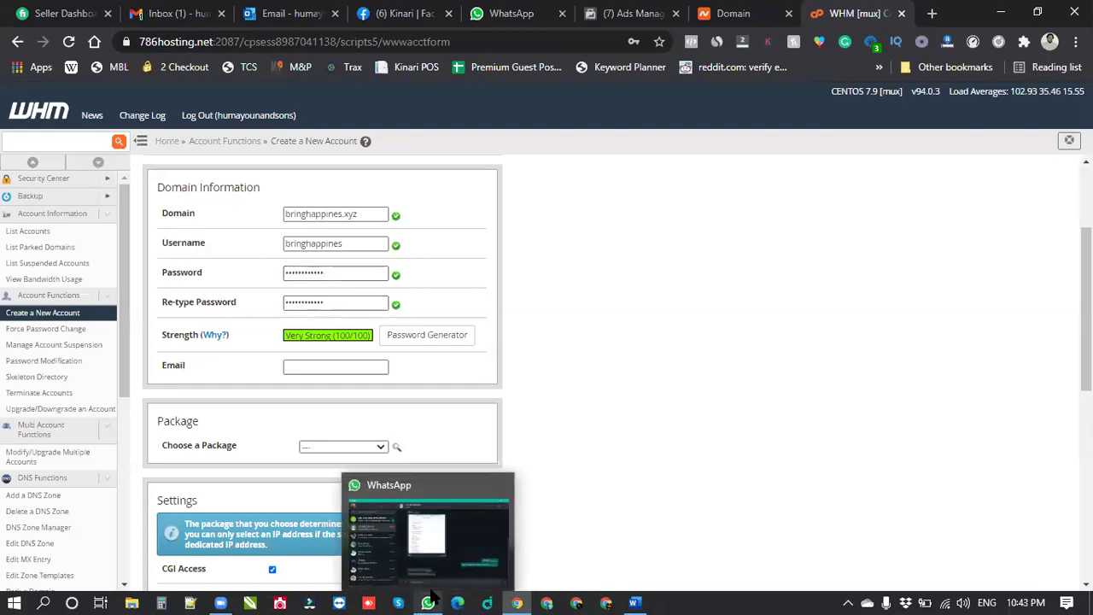
click(512, 13)
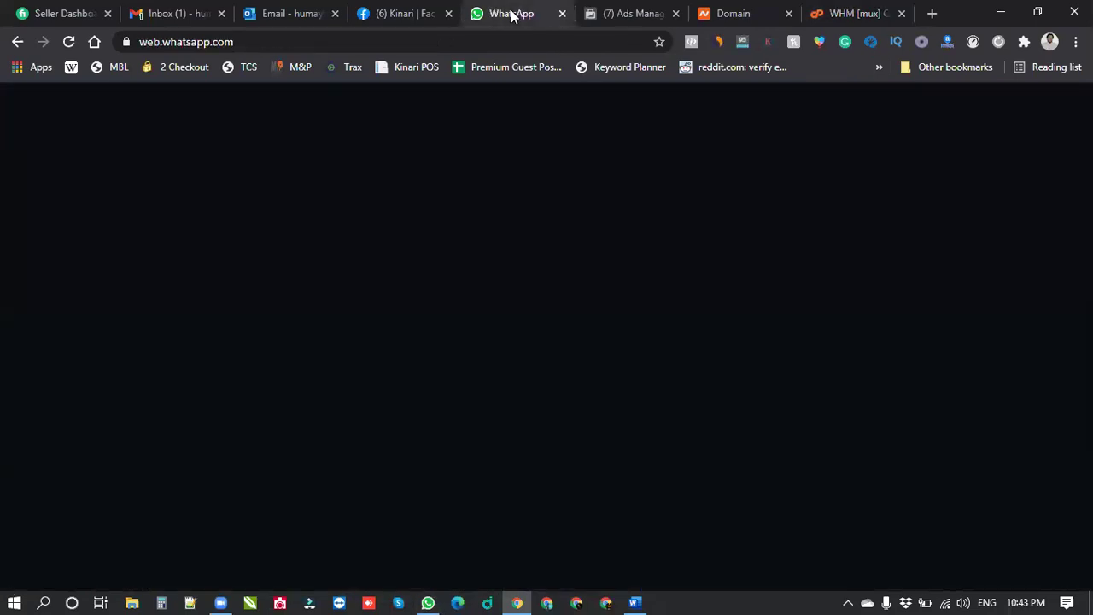
click(253, 227)
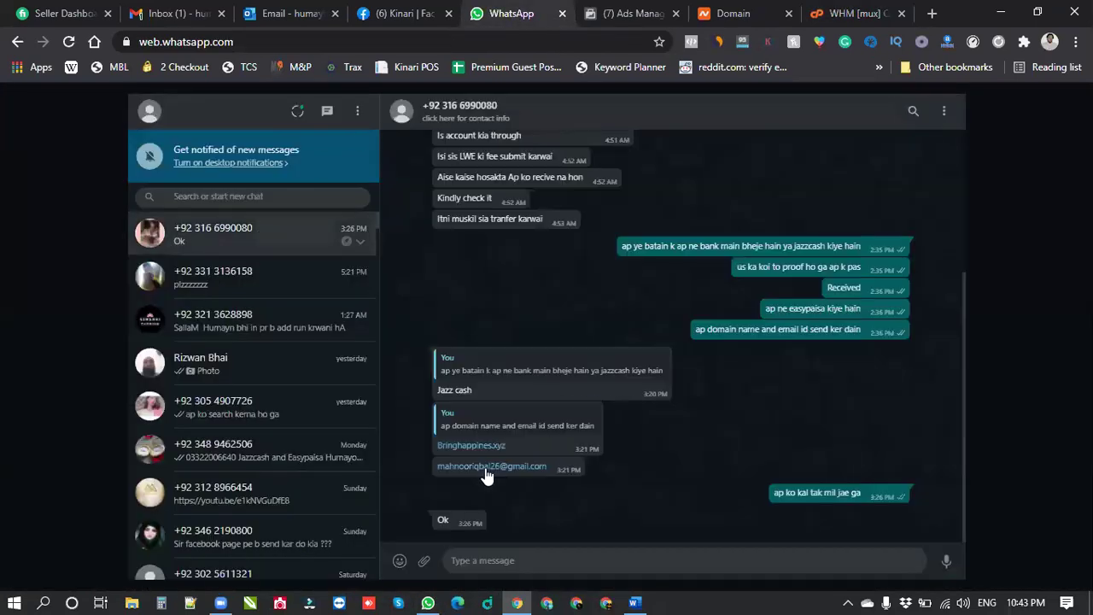
right_click(487, 469)
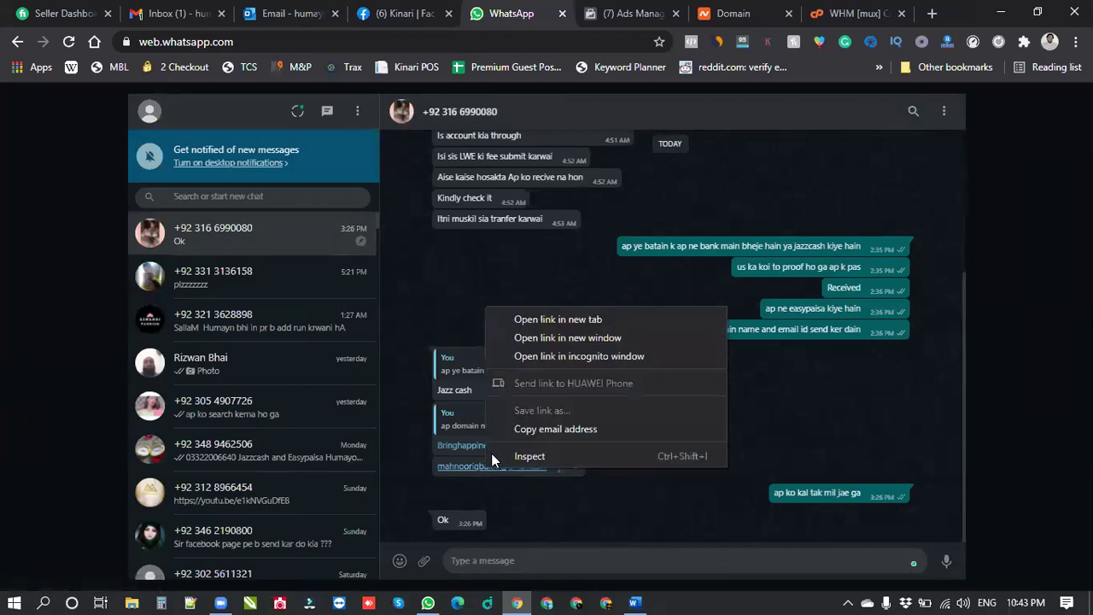
click(528, 429)
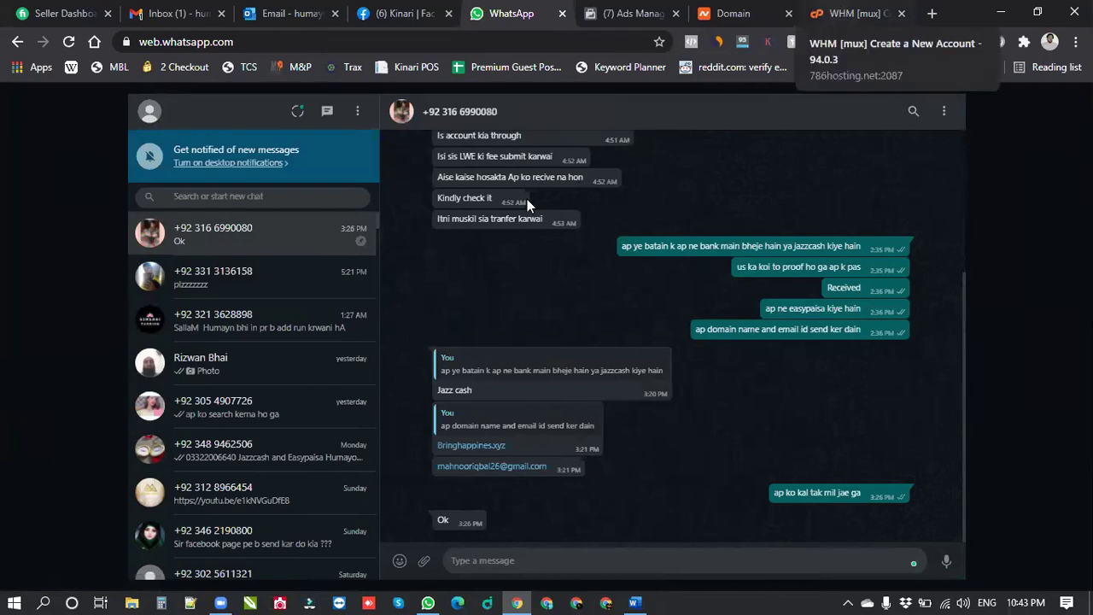
click(841, 12)
click(308, 369)
key(Menu)
click(340, 238)
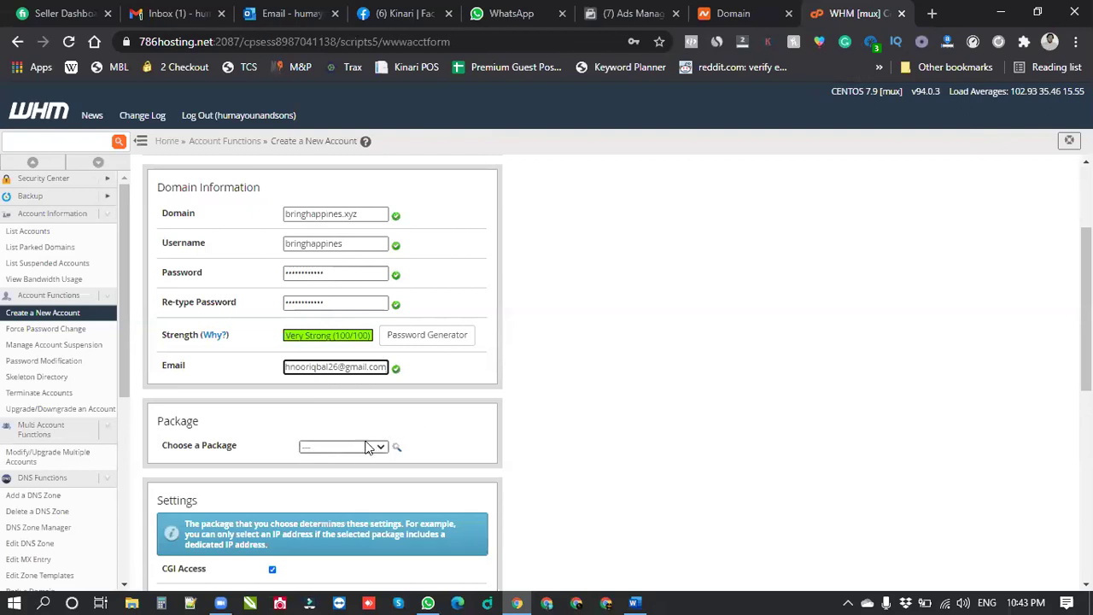
Choose the apnamultan_5000 package for the account and review the remaining mail routing and DNS settings
scroll(367, 427, down, 1)
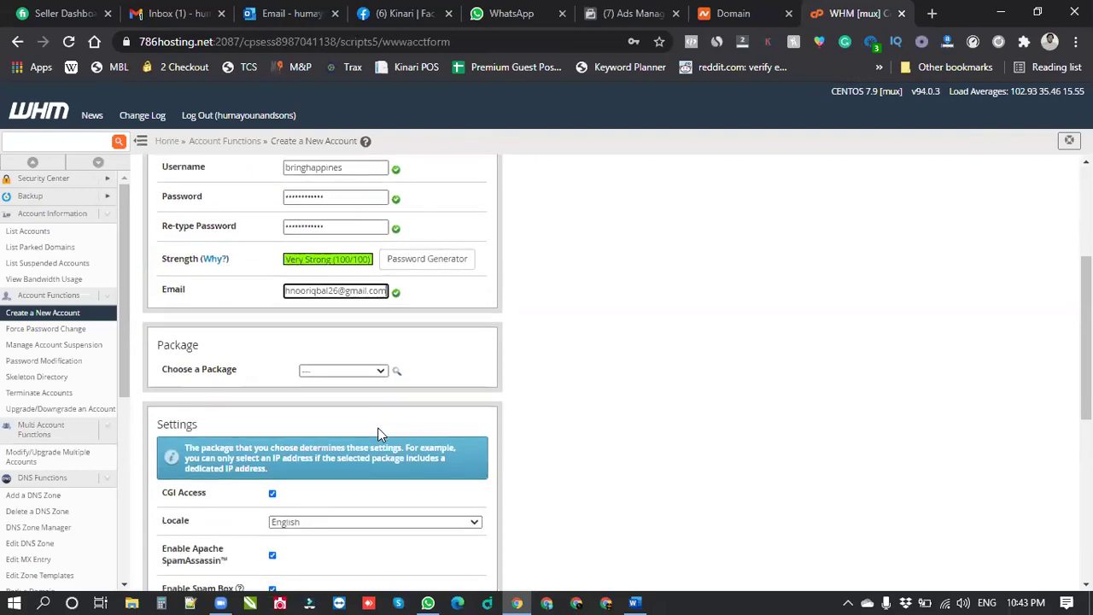
click(343, 368)
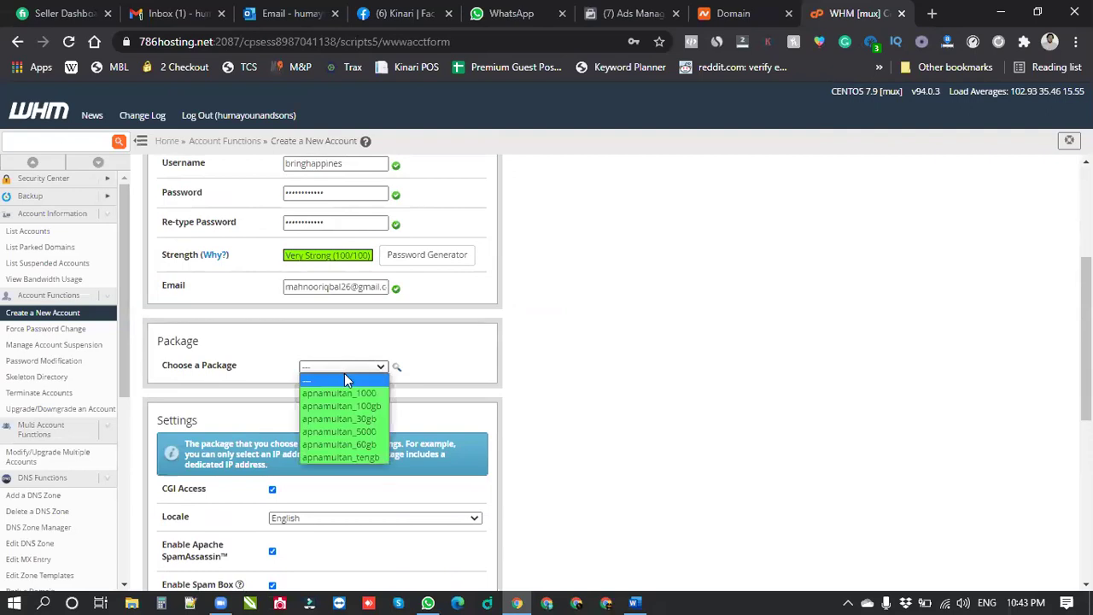
click(353, 431)
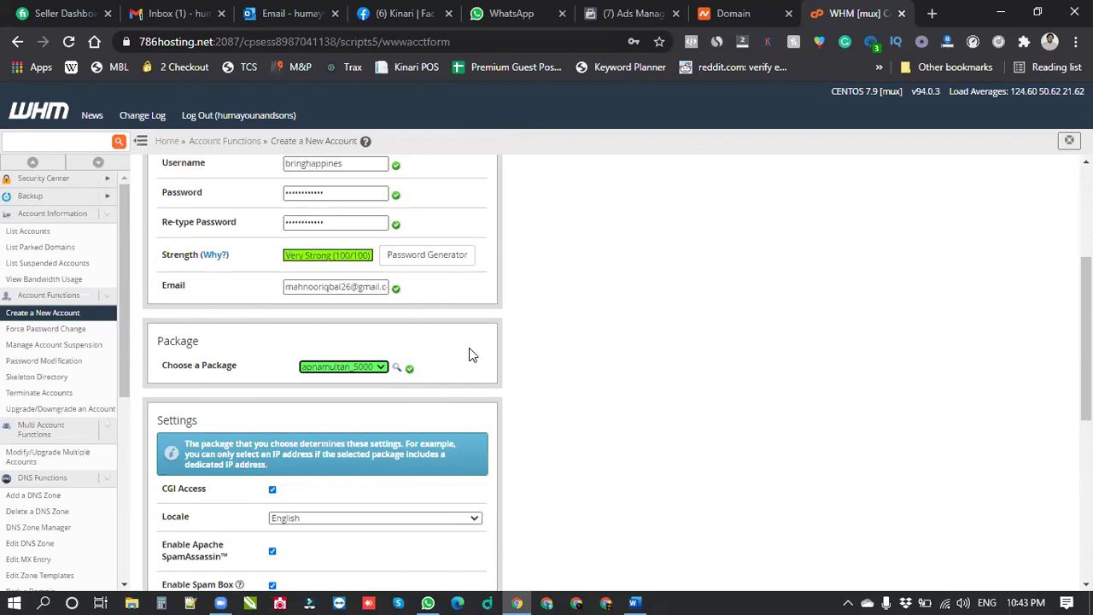
scroll(472, 351, down, 5)
scroll(461, 346, down, 1)
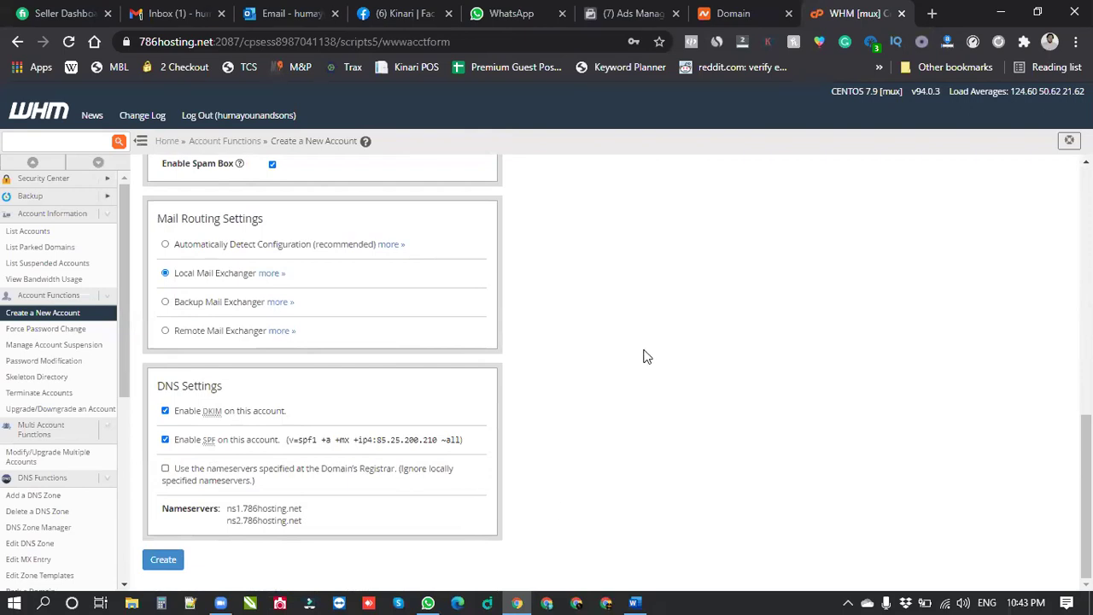
Create the bringhappines.xyz hosting account from the completed WHM form
click(163, 560)
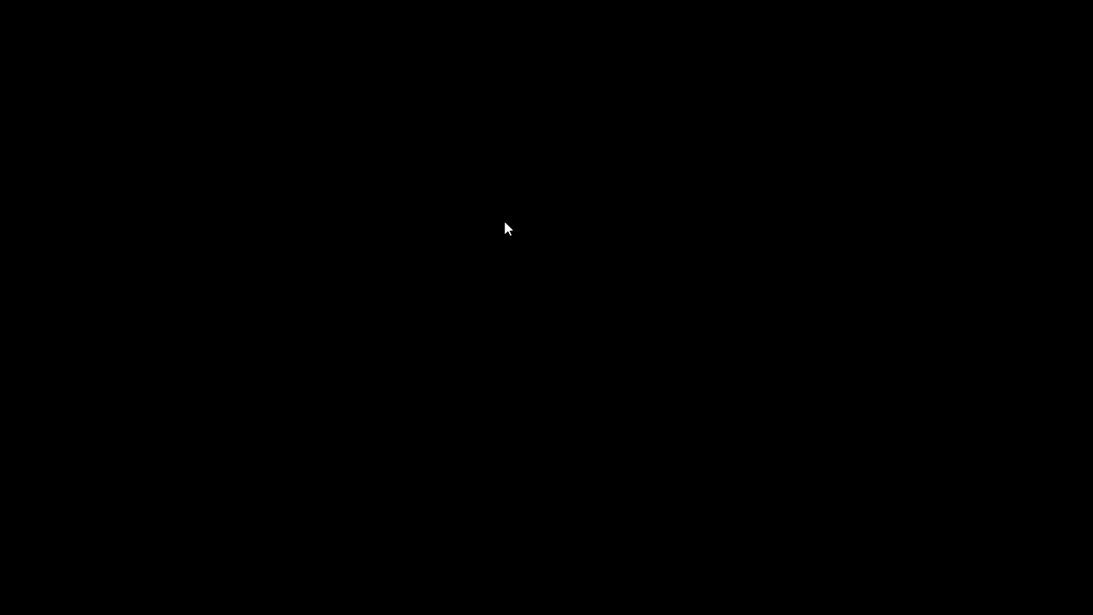
Send the bringhappines.xyz.txt file from the desktop to the client in their WhatsApp chat
drag(531, 157, 414, 235)
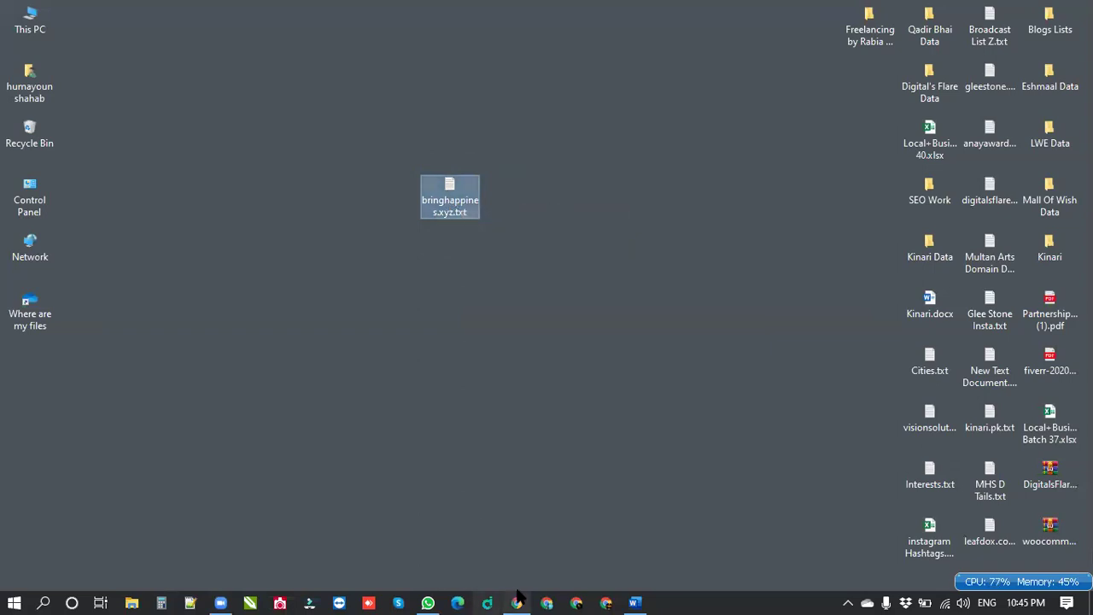
click(547, 285)
click(517, 603)
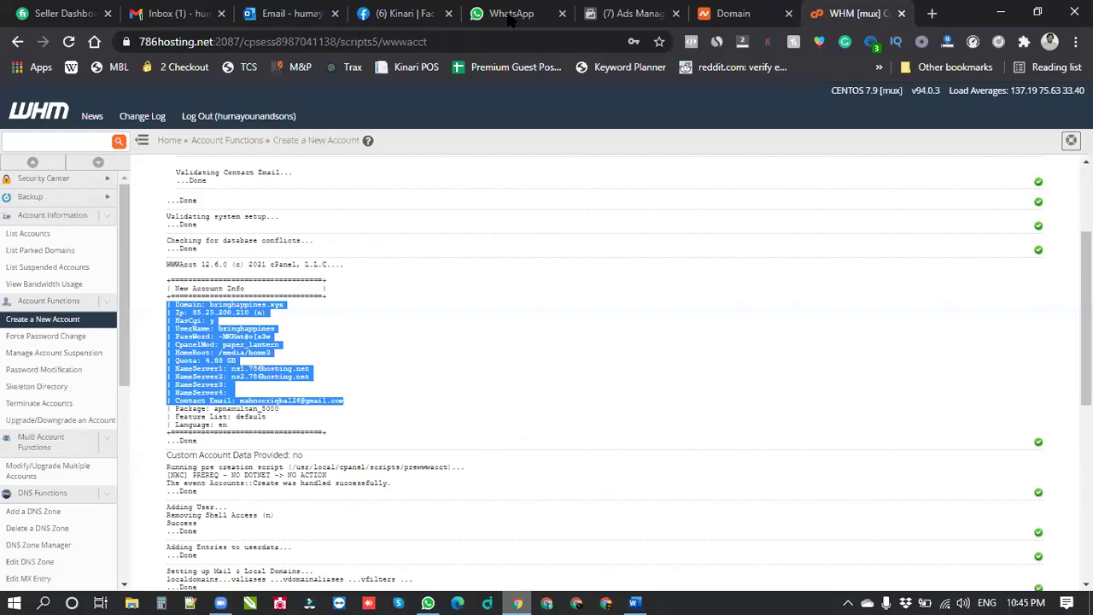
click(509, 15)
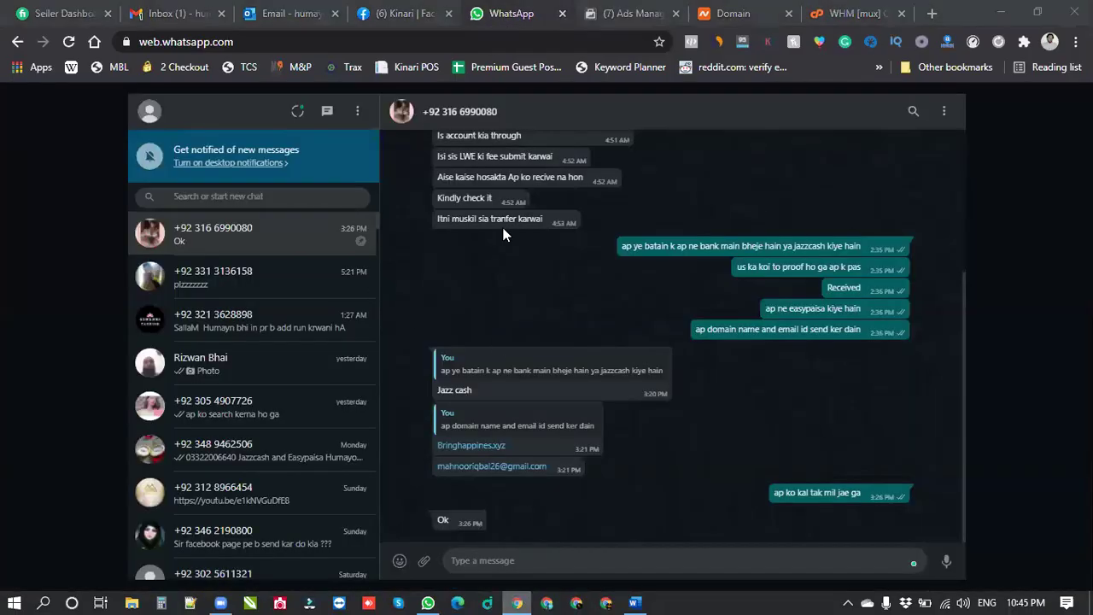
key(super+d)
click(445, 188)
drag(449, 195, 518, 595)
drag(897, 511, 921, 502)
click(922, 500)
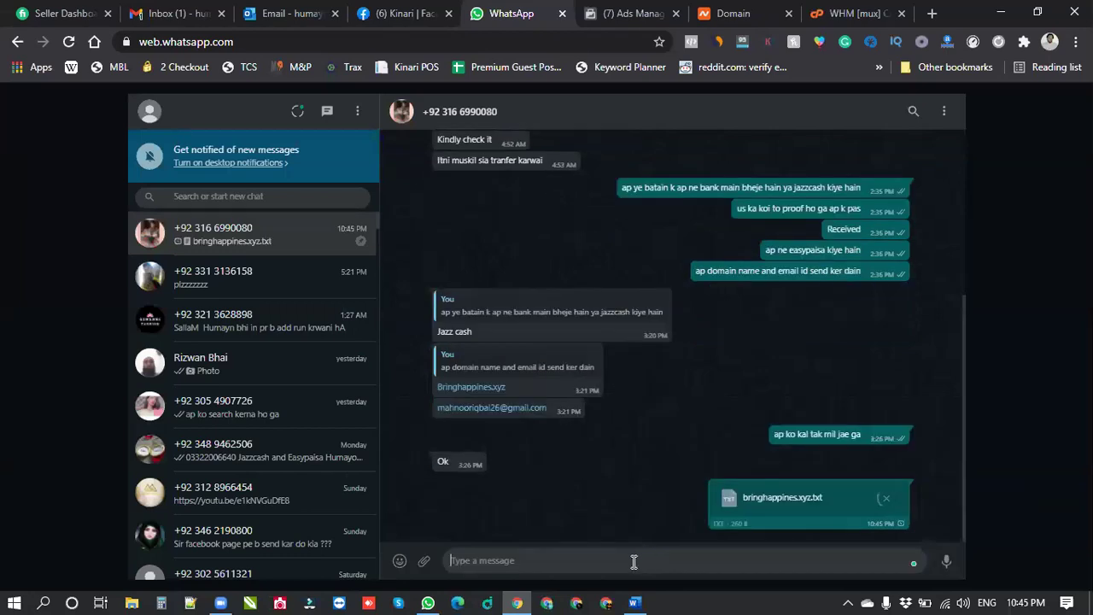
Send the client the message "Download the file for the cpanel credentials"
text(Download the file)
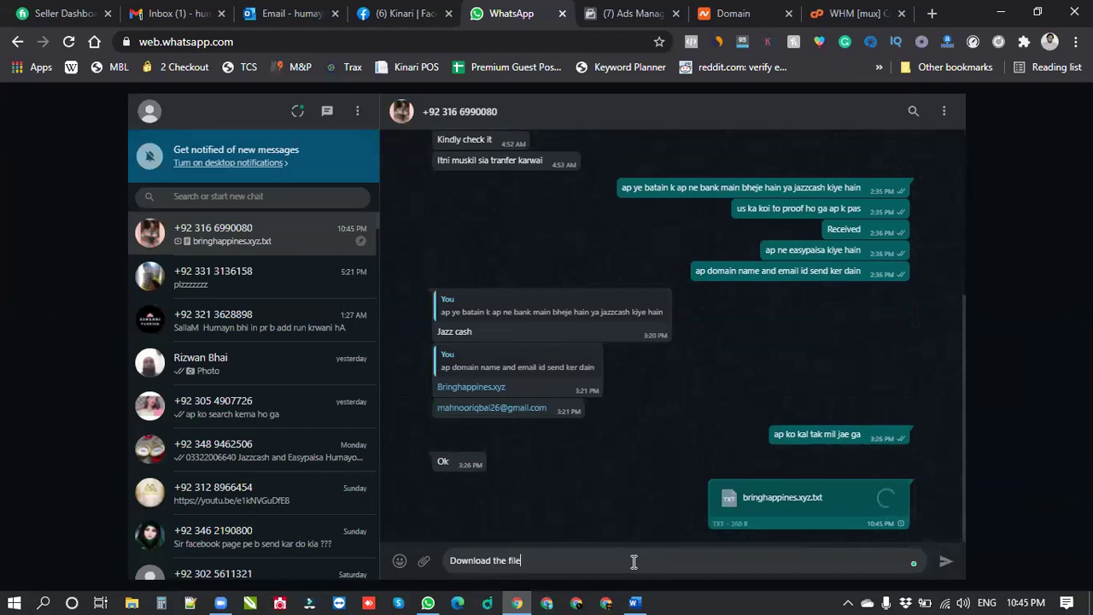
text( for the cpanel credentials)
key(Return)
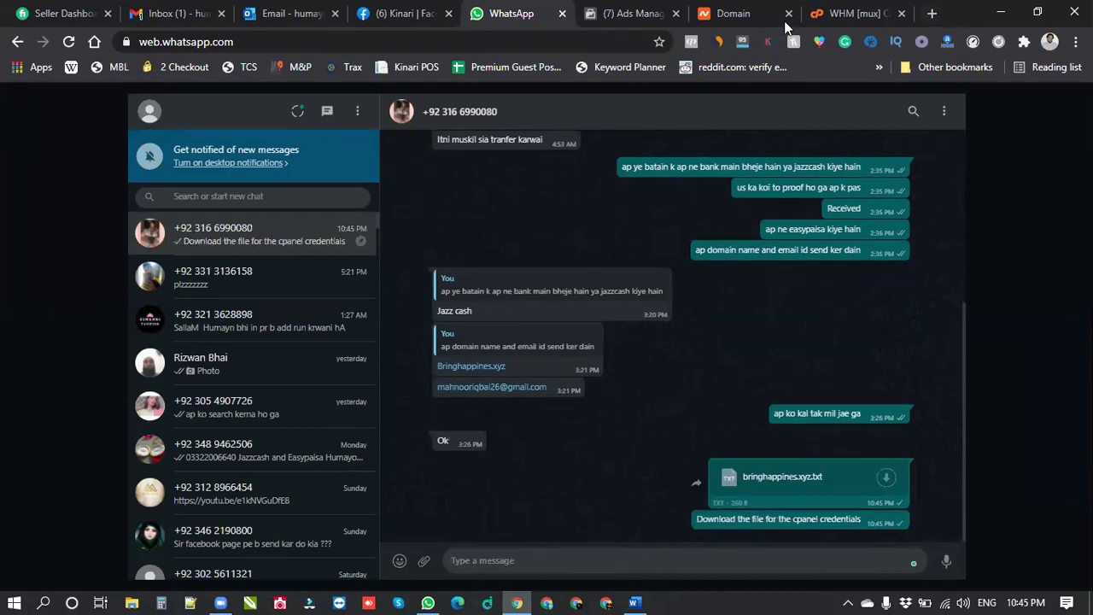
Close the WHM page and check the nameserver options for bringhappines.xyz on Namecheap, keeping Custom DNS selected
click(837, 13)
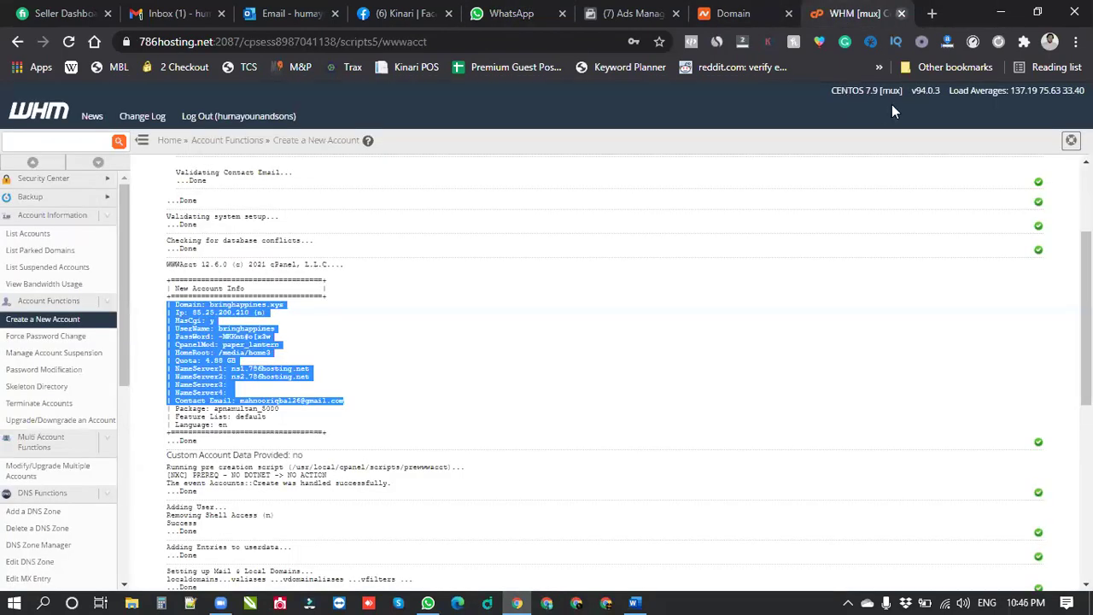
key(ctrl+w)
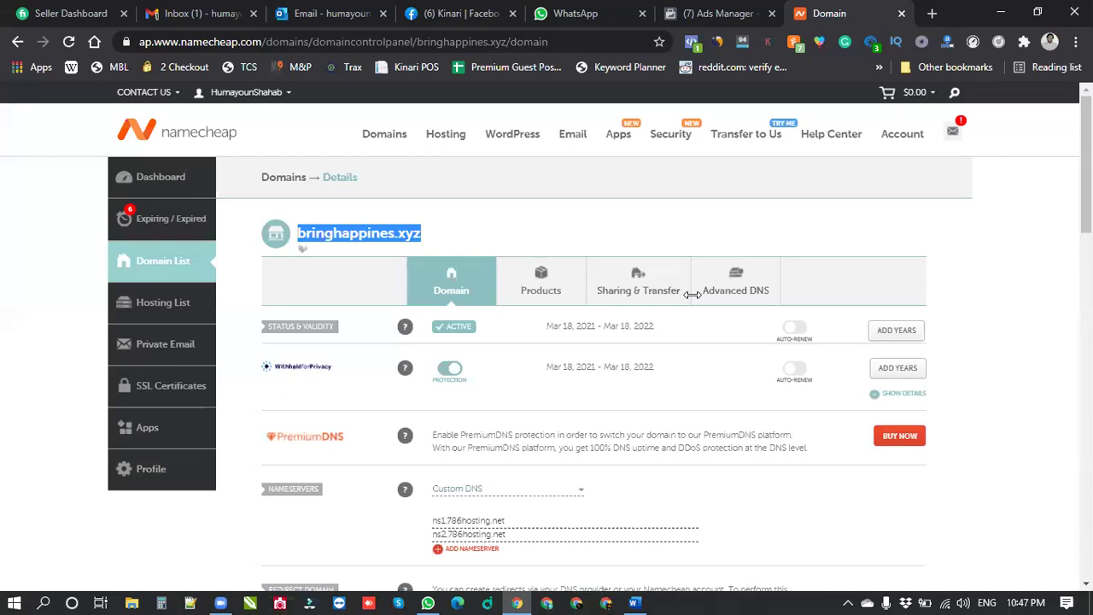
click(482, 489)
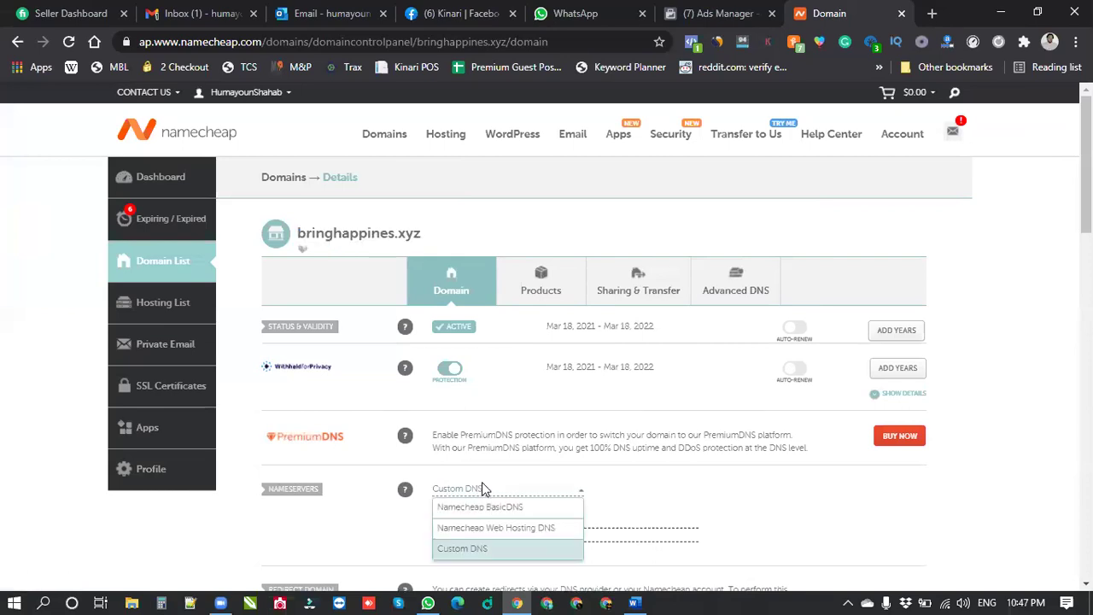
click(478, 547)
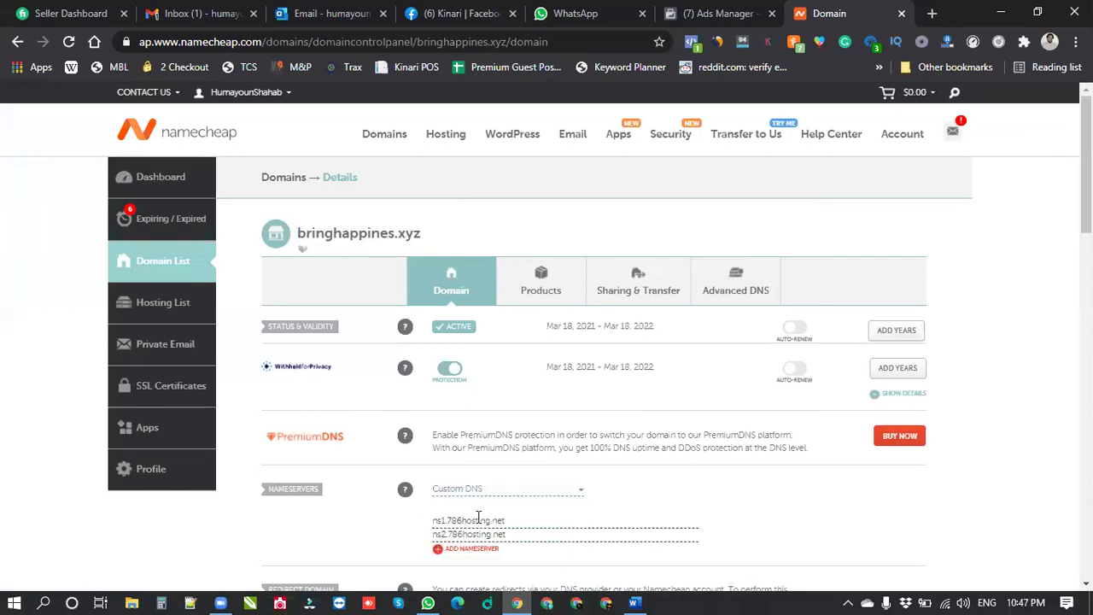